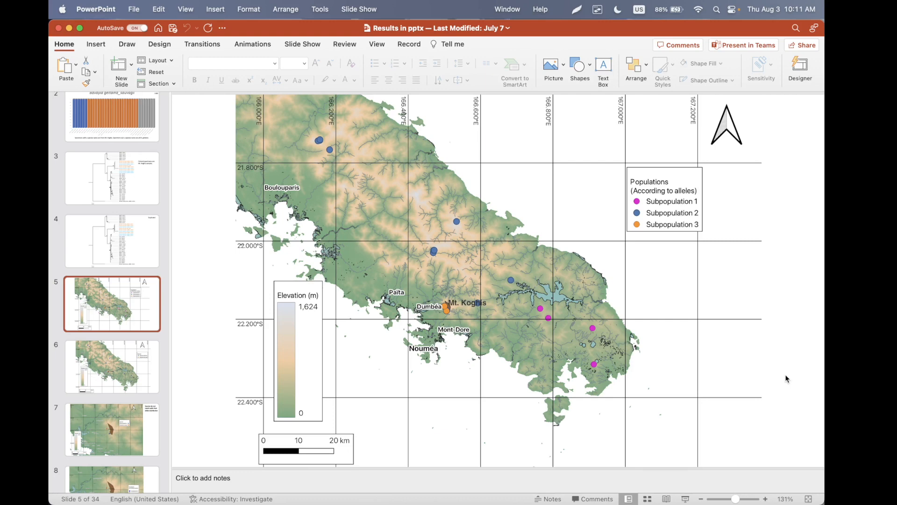
- Switch to QGIS and check which version is installed
key(super+Tab)
key(super+Tab)
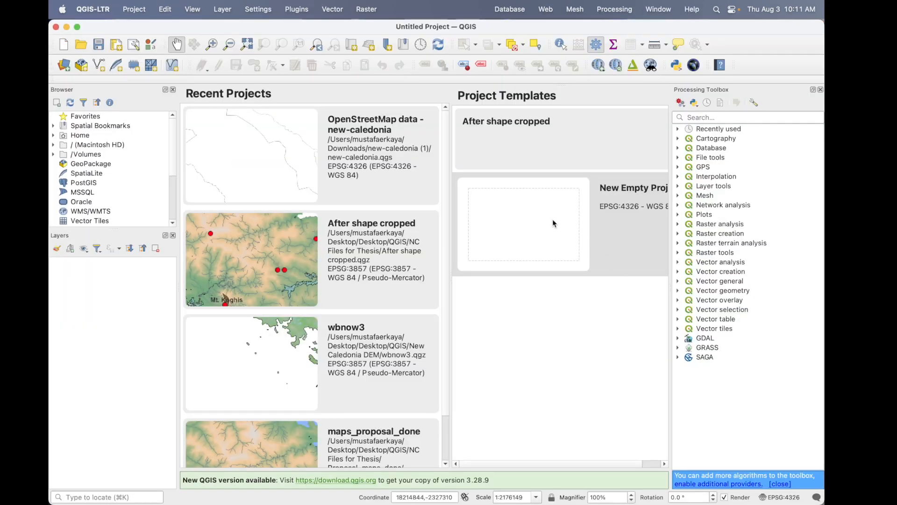
click(91, 8)
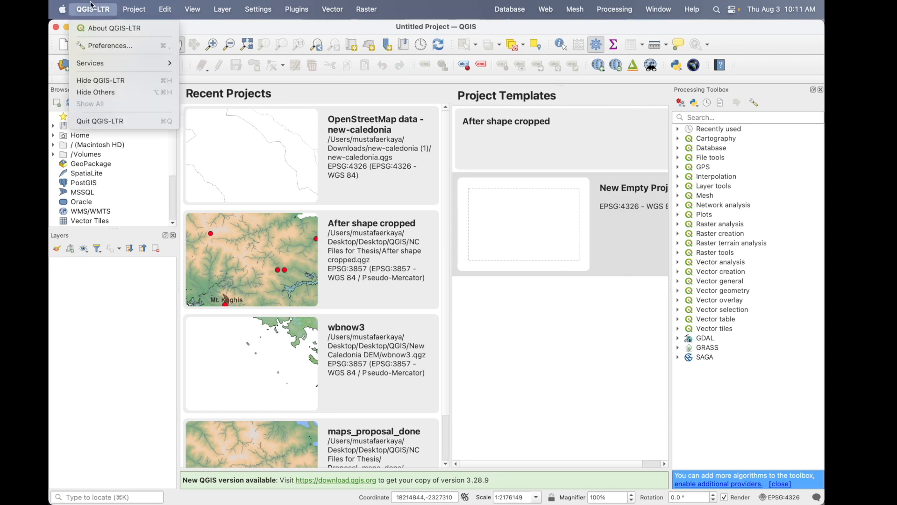
click(100, 29)
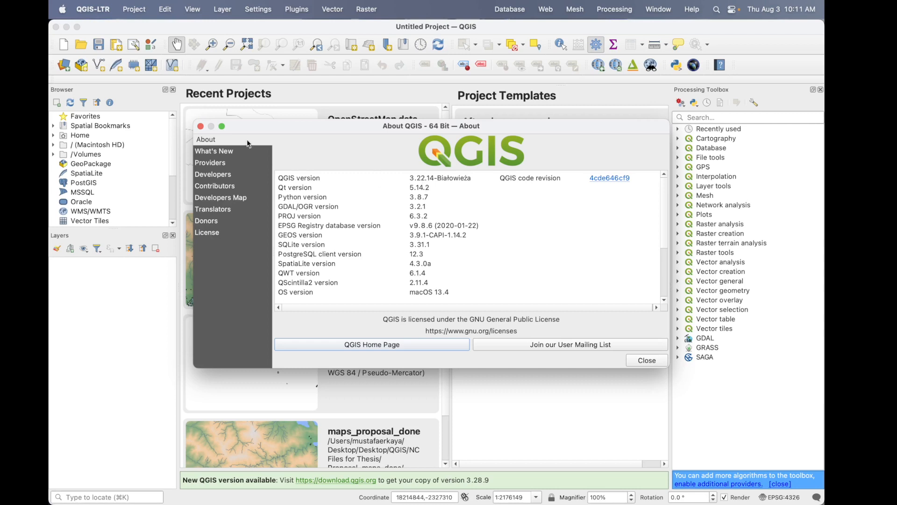
click(201, 126)
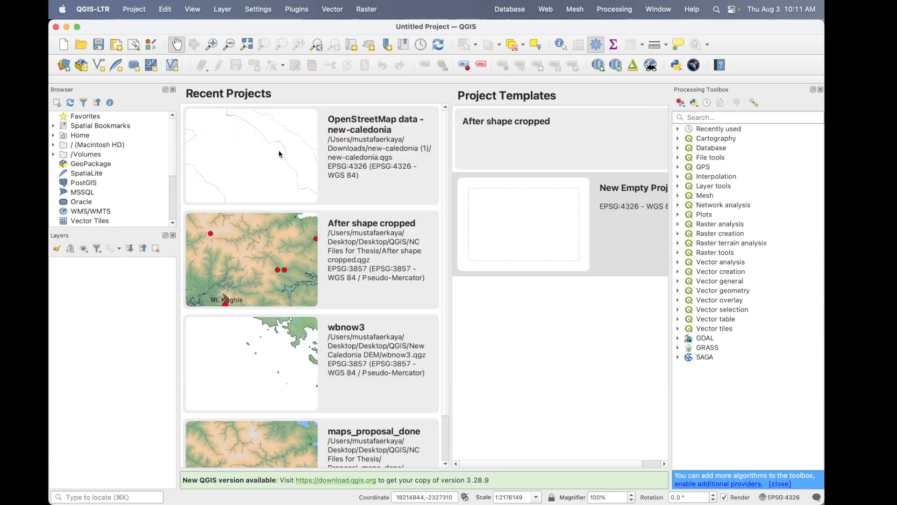
- Create a new empty project and add the OSM Standard basemap from QuickMapServices
double_click(551, 242)
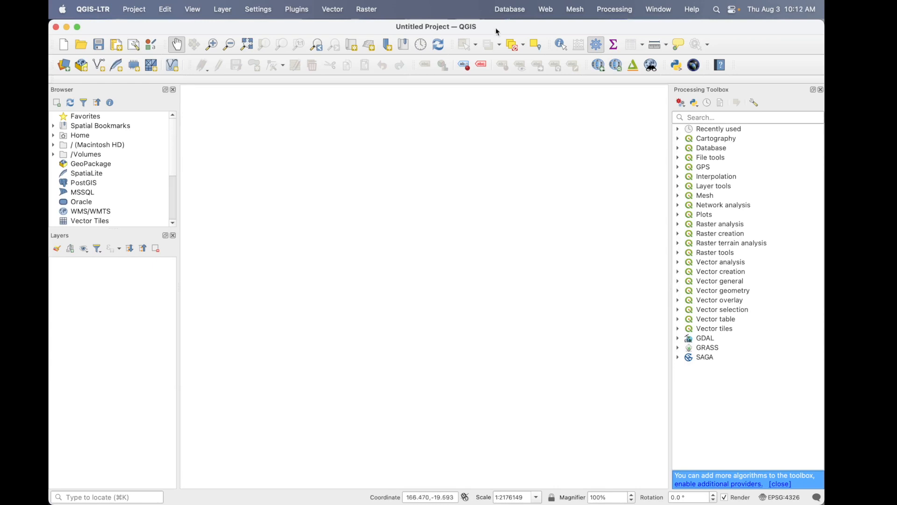
click(546, 10)
mouse_move(577, 57)
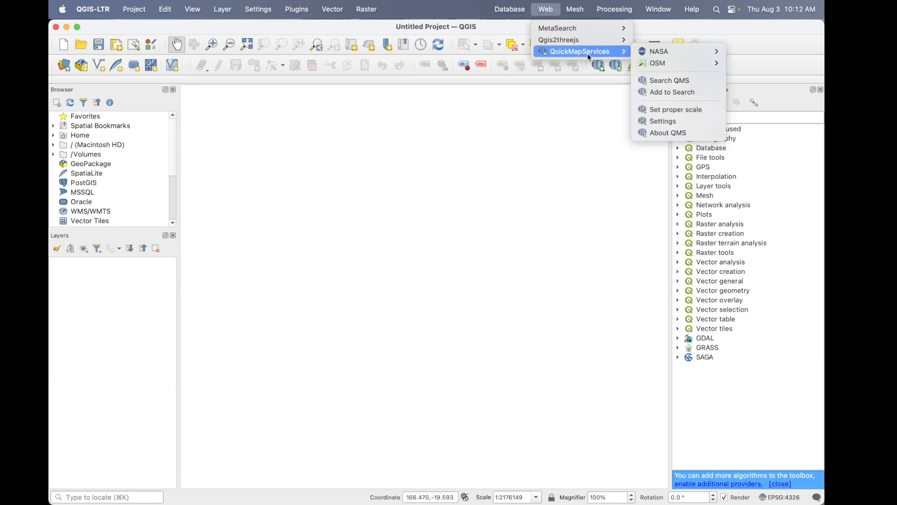
mouse_move(682, 62)
click(755, 63)
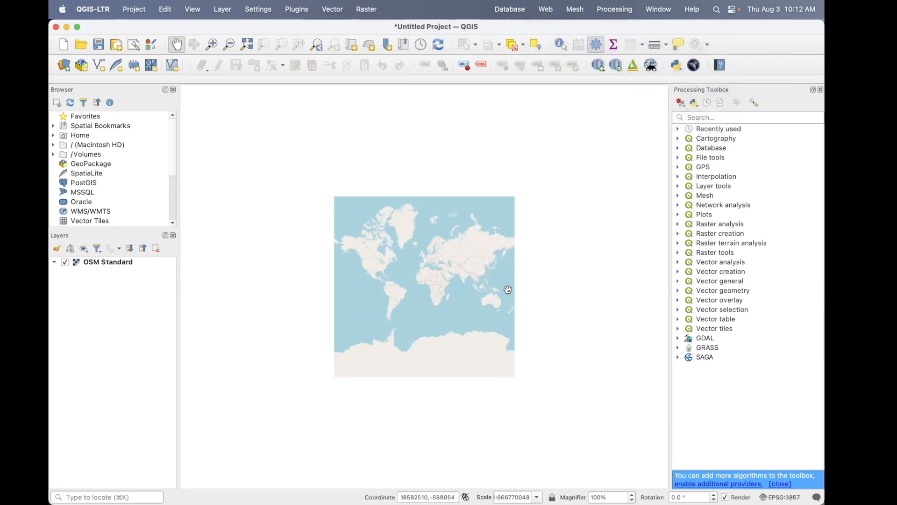
- Locate New Caledonia's main island, Grande-Terre, on the world map and frame it whole
scroll(508, 289, up, 4)
drag(508, 289, 498, 155)
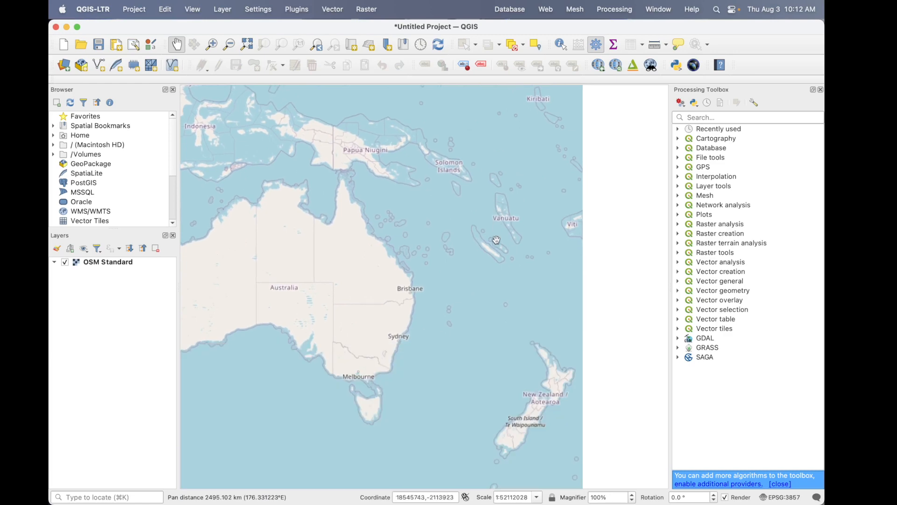
scroll(493, 256, up, 2)
scroll(493, 256, up, 1)
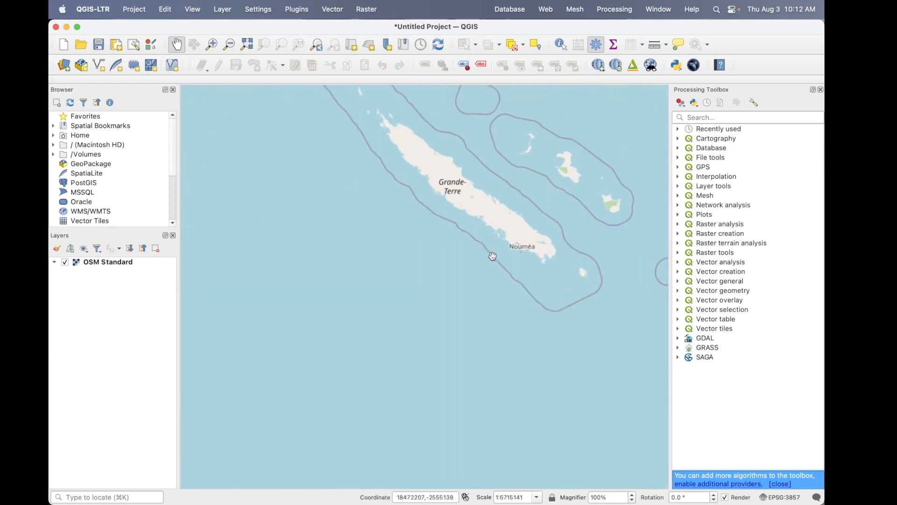
drag(500, 225, 475, 377)
scroll(500, 285, up, 1)
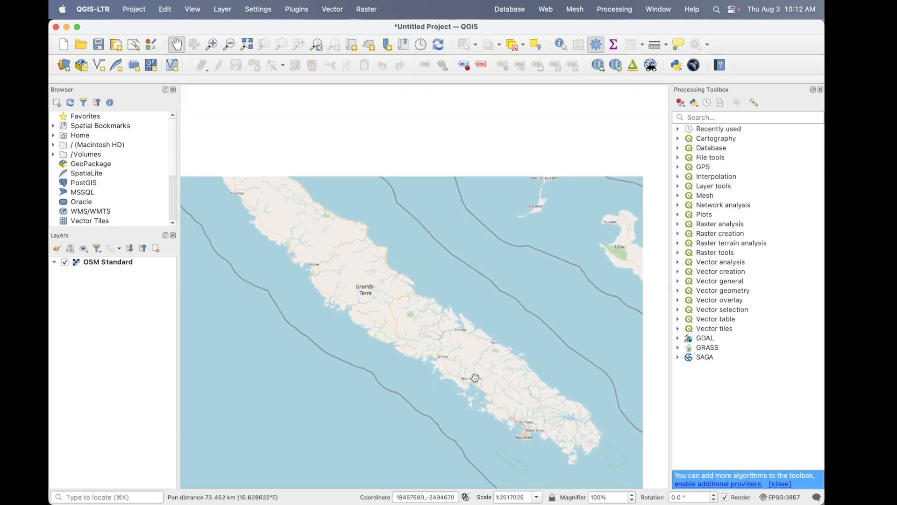
drag(475, 377, 492, 363)
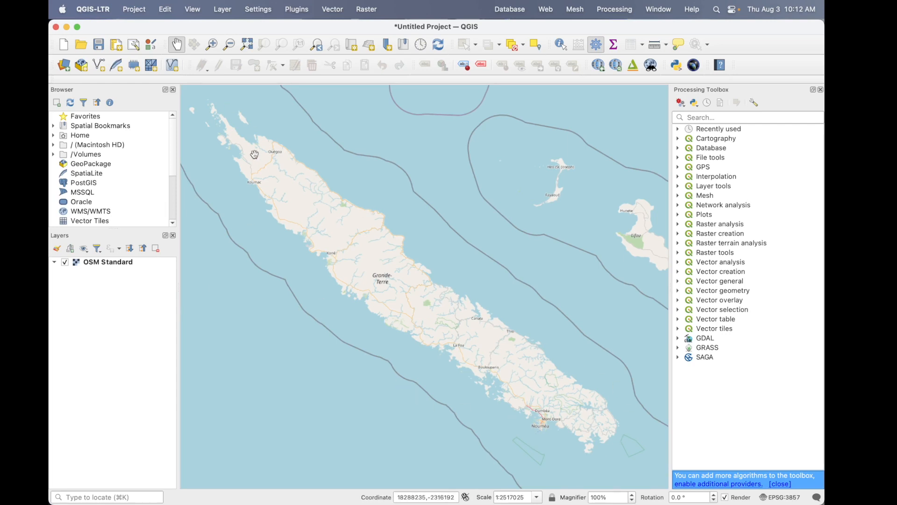
- Start a new shapefile layer with the file name New_Cal in the Desktop folder Tutorial for QGIS
click(99, 67)
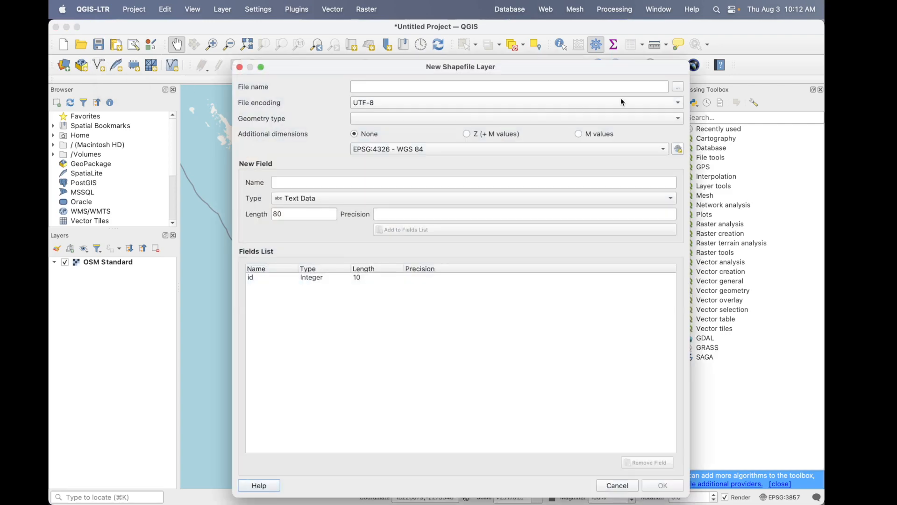
click(679, 89)
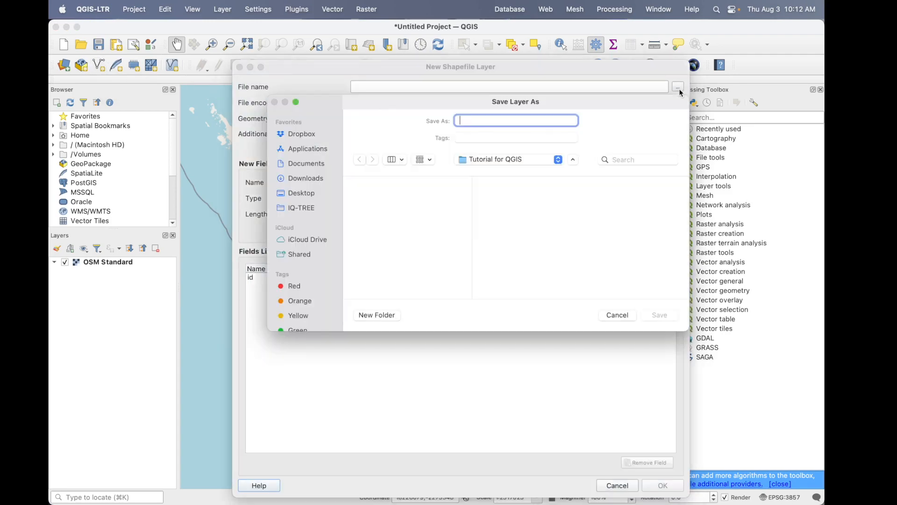
click(302, 193)
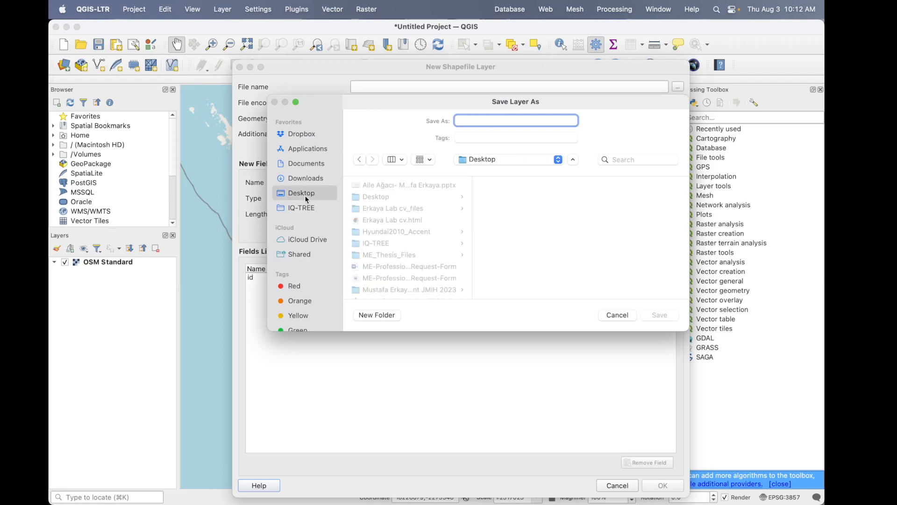
scroll(454, 236, up, 1)
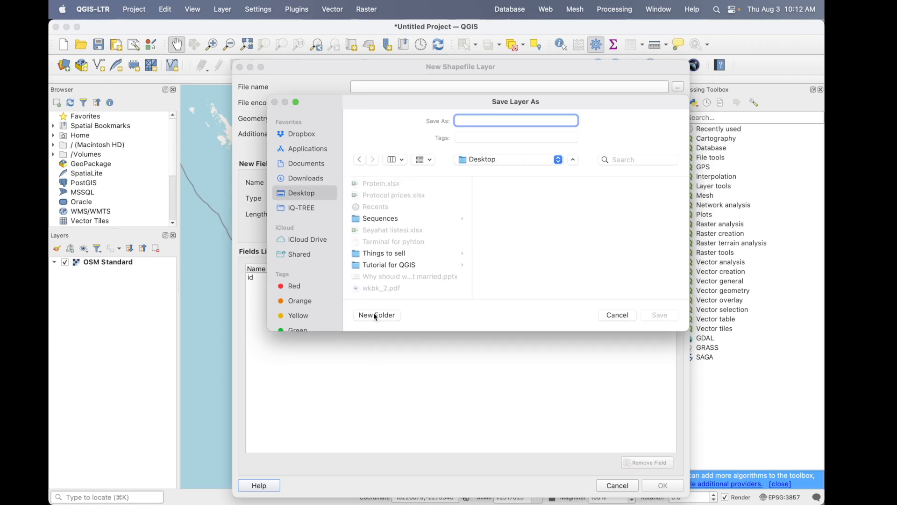
click(396, 265)
click(526, 120)
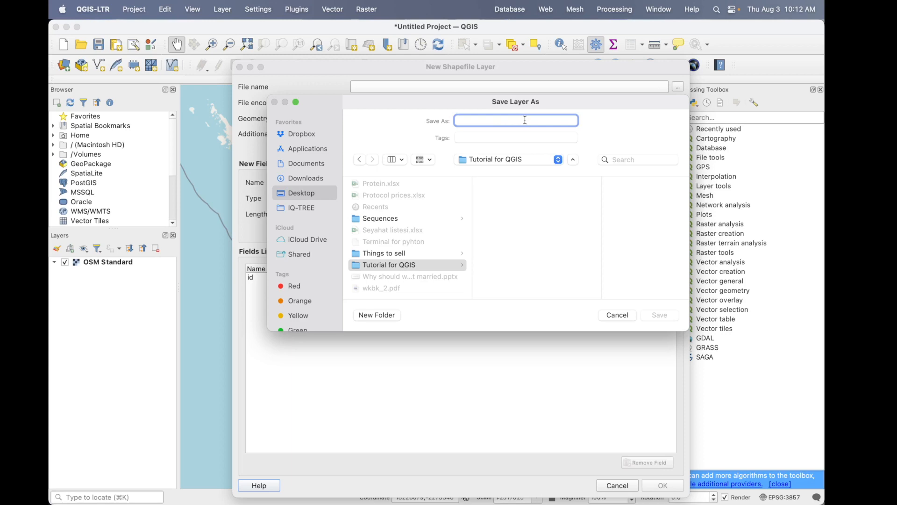
text(New_Cal)
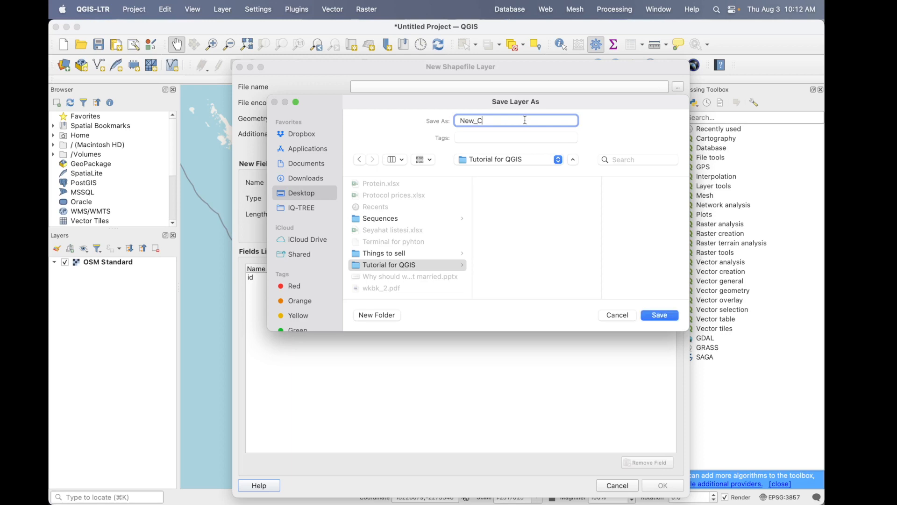
click(669, 316)
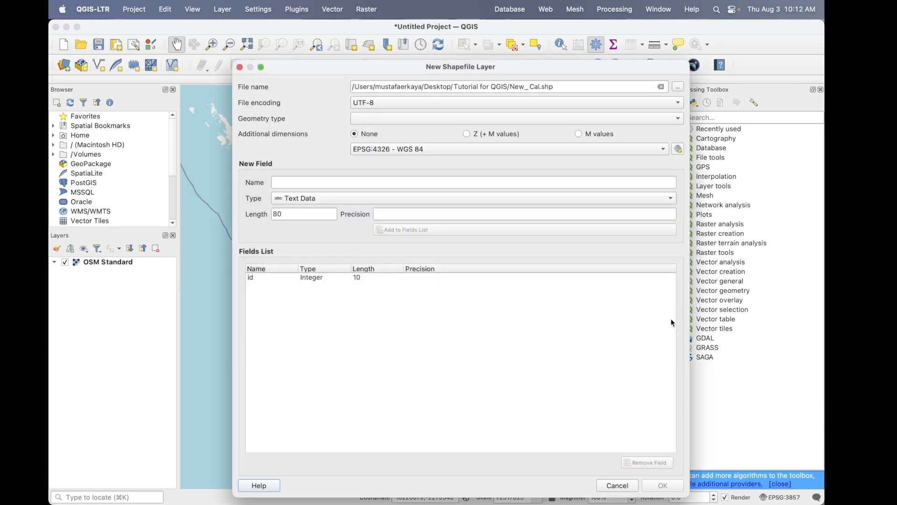
- Set the new shapefile's geometry type to Polygon and remove its default id field
click(392, 121)
click(379, 169)
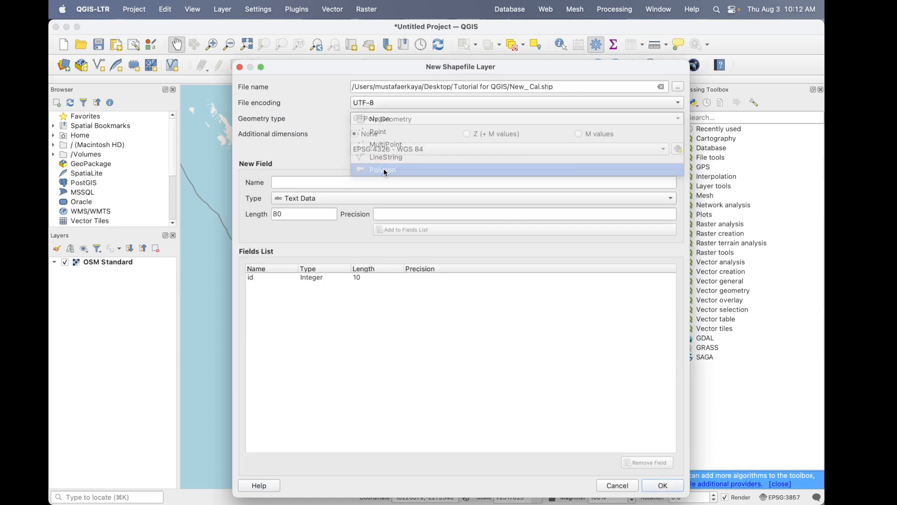
click(368, 280)
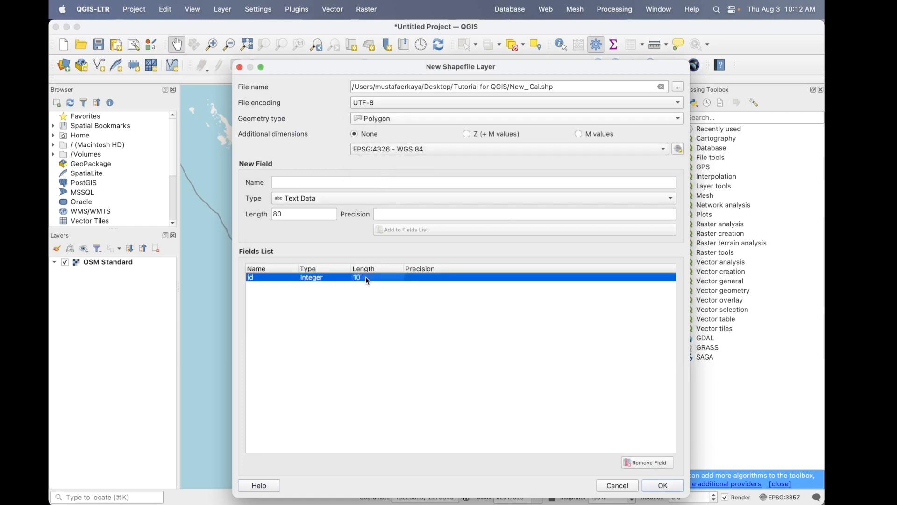
click(634, 462)
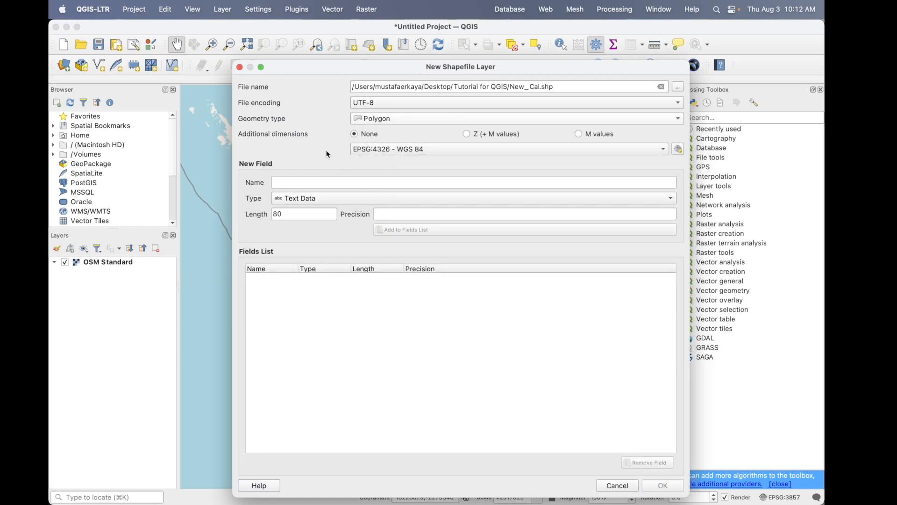
- Add a text field named New_Cal to the shapefile and create the layer
click(313, 185)
text(New_Cal)
click(458, 231)
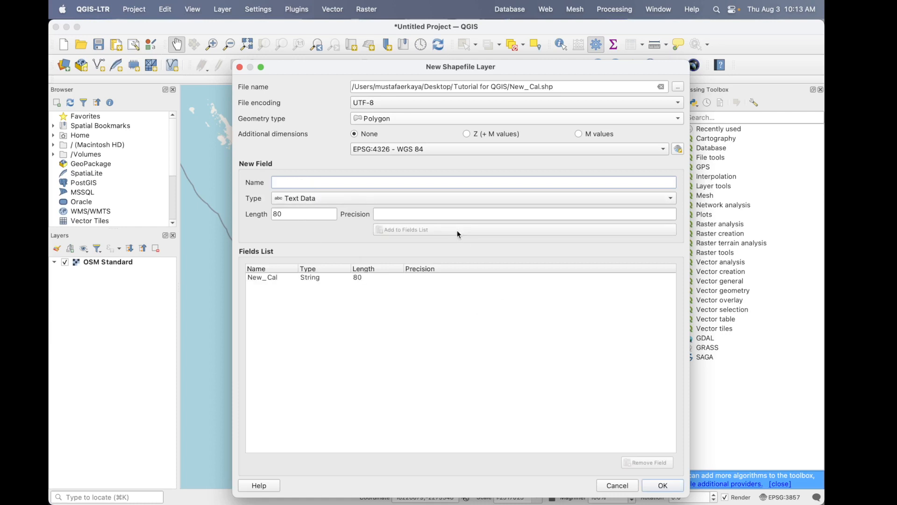
click(663, 486)
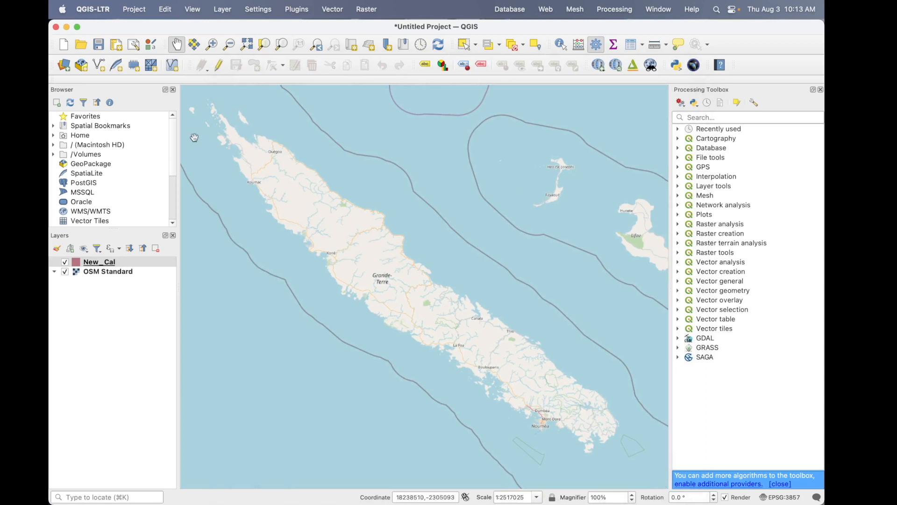
- Enable editing on the New_Cal layer and draw a polygon enclosing the whole Grande-Terre island just off its coastline
click(218, 68)
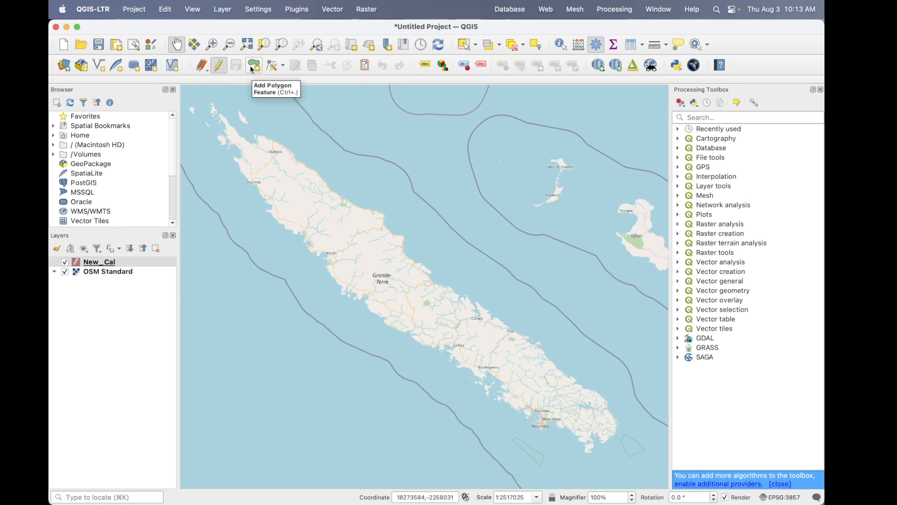
click(252, 69)
click(197, 99)
click(187, 108)
click(239, 191)
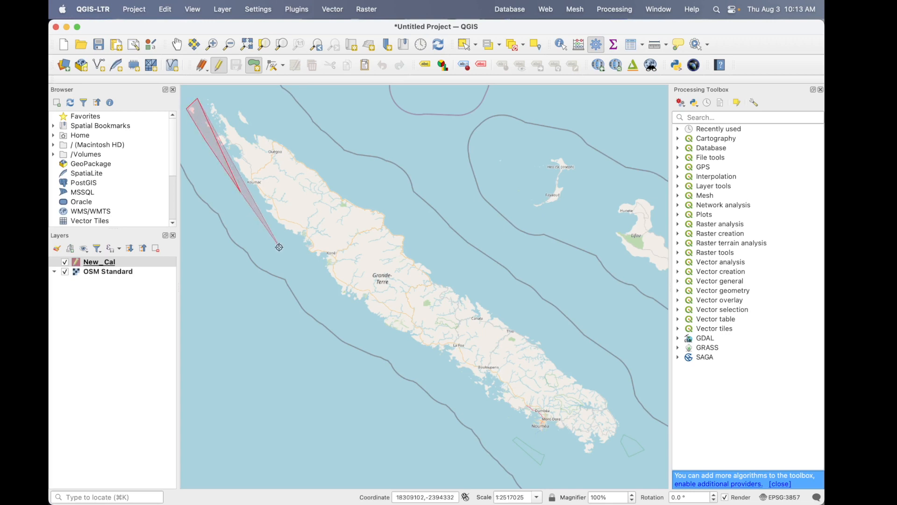
click(279, 247)
click(398, 345)
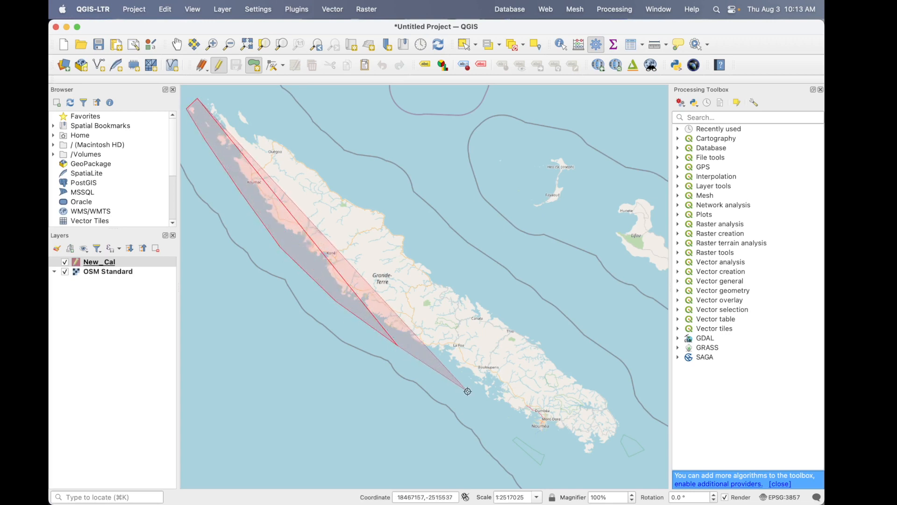
click(533, 442)
click(605, 470)
click(644, 435)
click(598, 380)
click(538, 327)
click(444, 273)
click(429, 240)
click(376, 202)
click(319, 152)
click(229, 95)
click(205, 91)
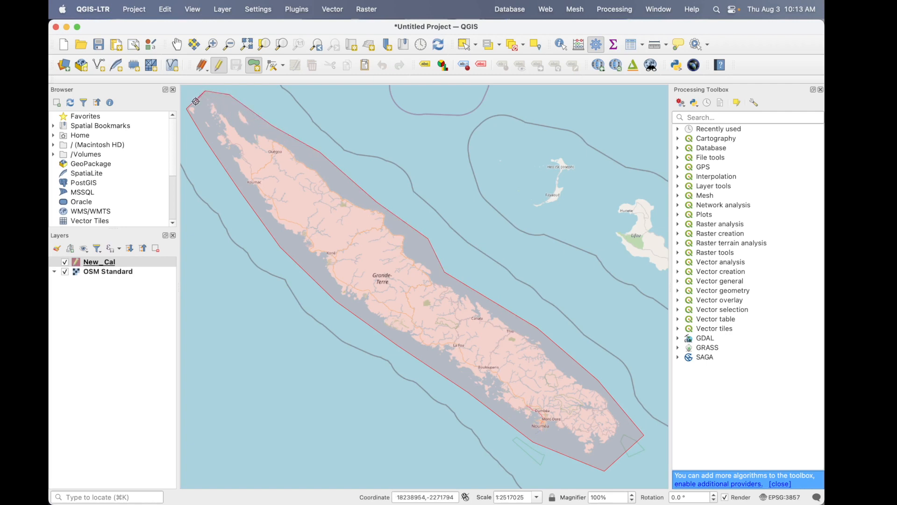
right_click(195, 101)
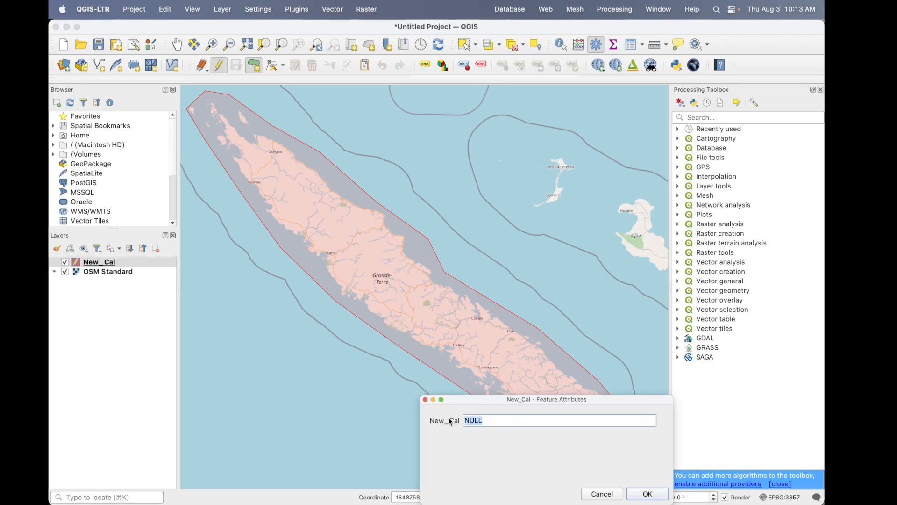
- Set the new polygon's New_Cal attribute to NewCal1
text(NewCal1)
click(650, 494)
click(141, 321)
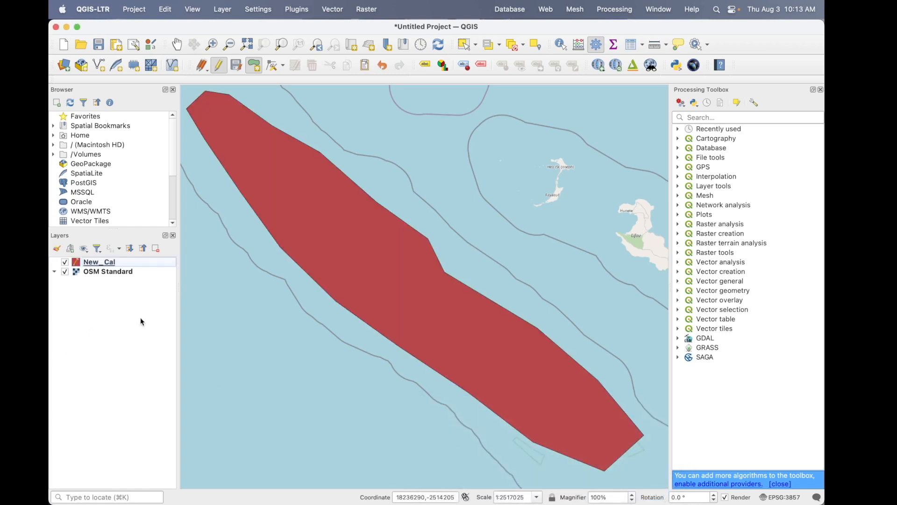
- Set the SRTM-Downloader bounds to the current canvas extent and start downloading the elevation tiles
click(297, 10)
mouse_move(397, 62)
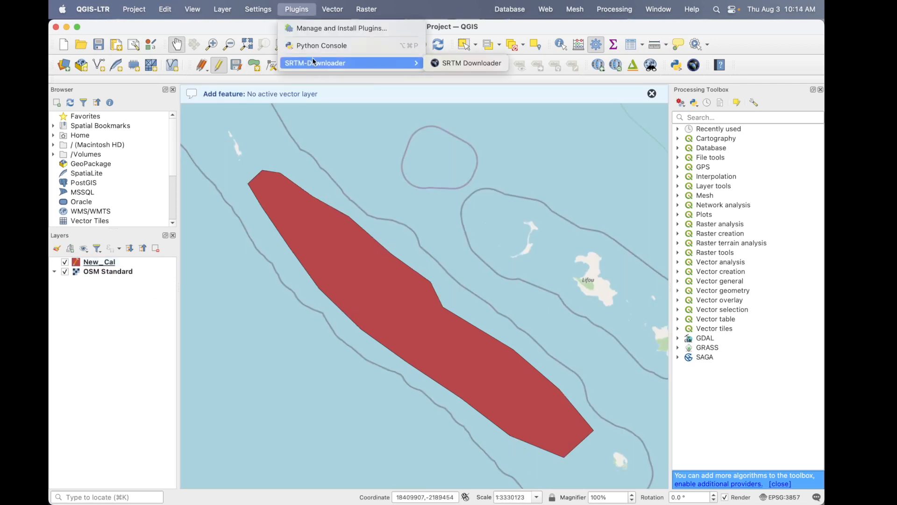
click(466, 63)
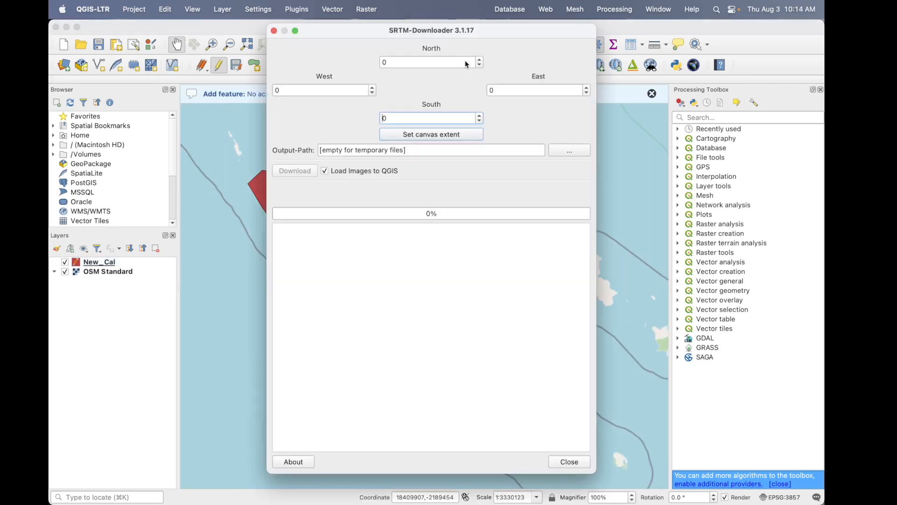
click(427, 135)
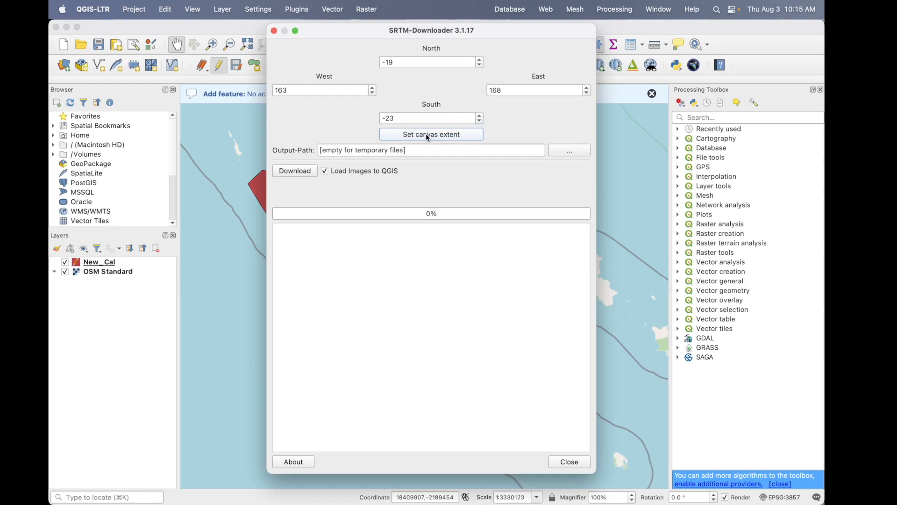
click(299, 173)
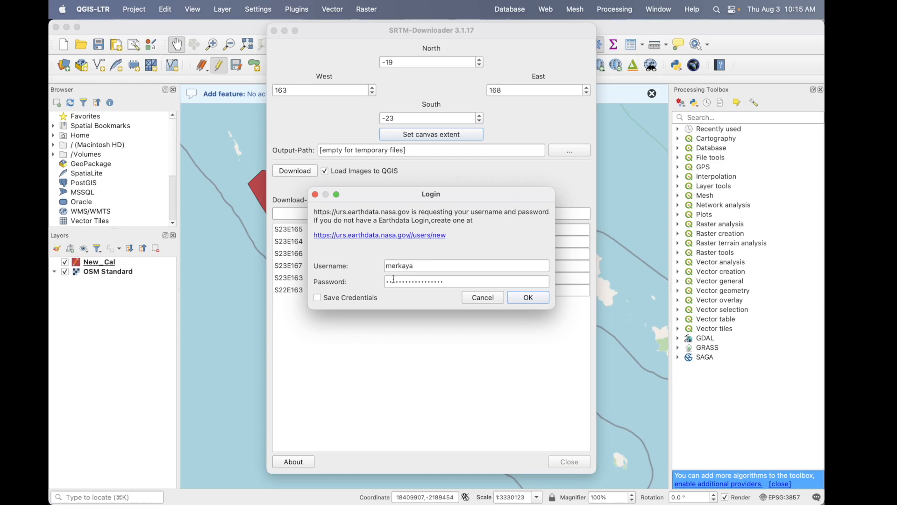
- Switch to Chrome and review the sign-in and registration options on the NASA Earthdata Login page
key(alt+Tab)
key(alt+Tab)
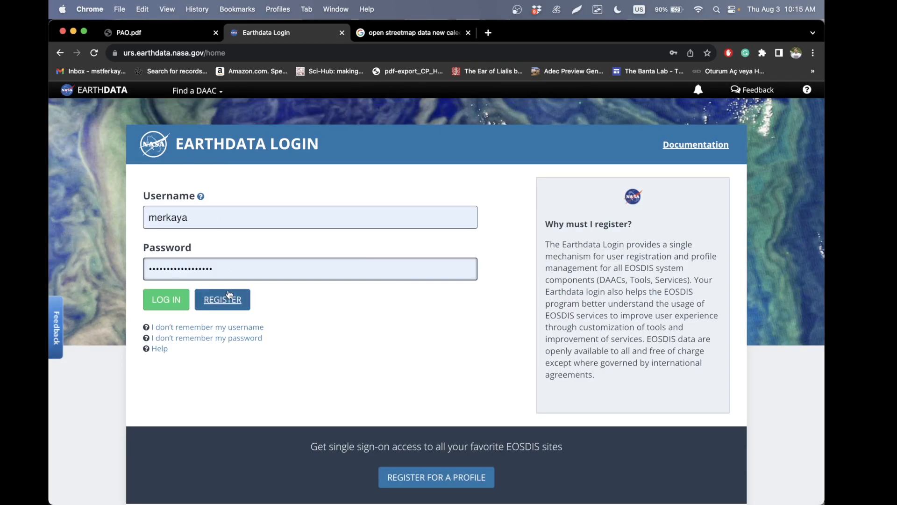
click(272, 212)
click(341, 197)
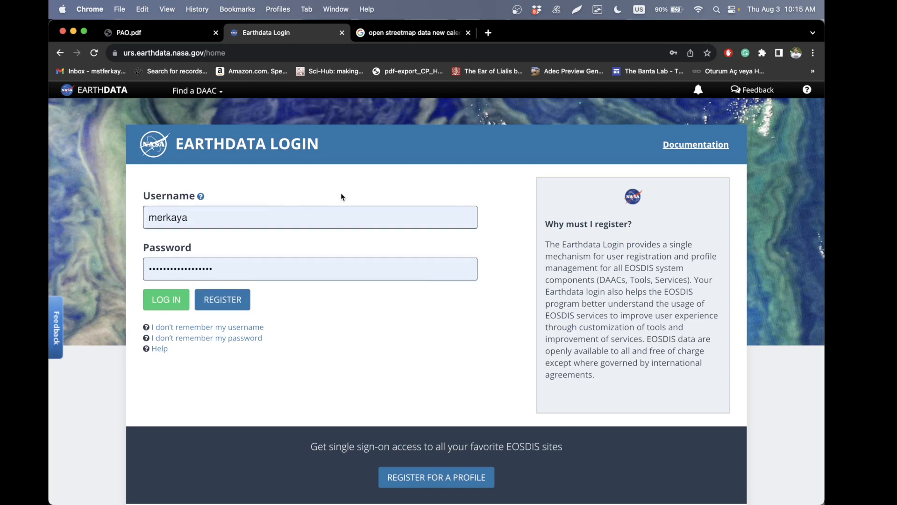
- Switch back to QGIS, submit the Earthdata login to download the elevation tiles, and close SRTM-Downloader once it is done
click(215, 214)
click(149, 274)
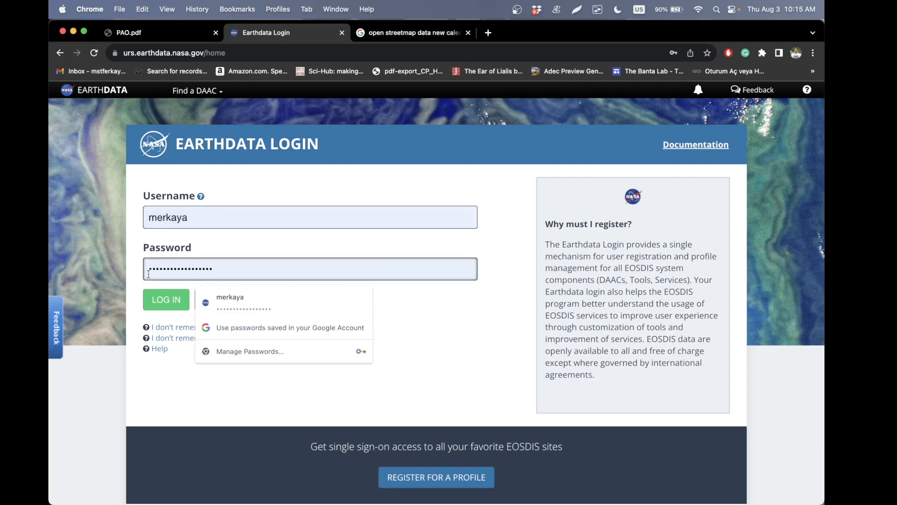
key(alt+Tab)
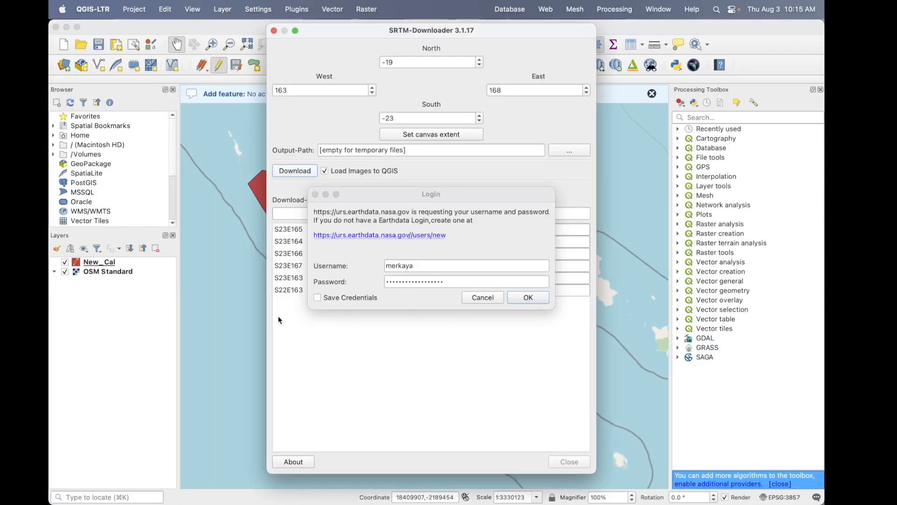
click(532, 301)
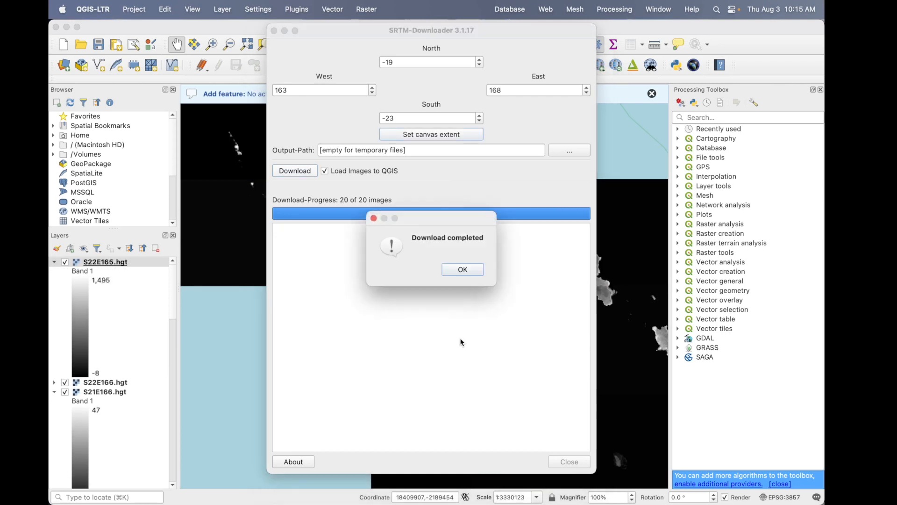
click(466, 270)
click(575, 462)
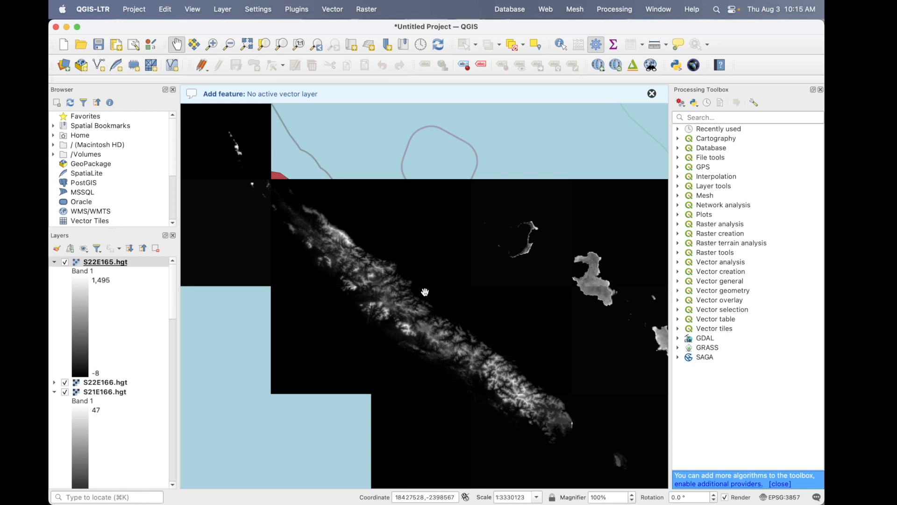
- Collapse the band legends of all the downloaded .hgt tile layers
scroll(425, 292, down, 1)
scroll(425, 292, up, 3)
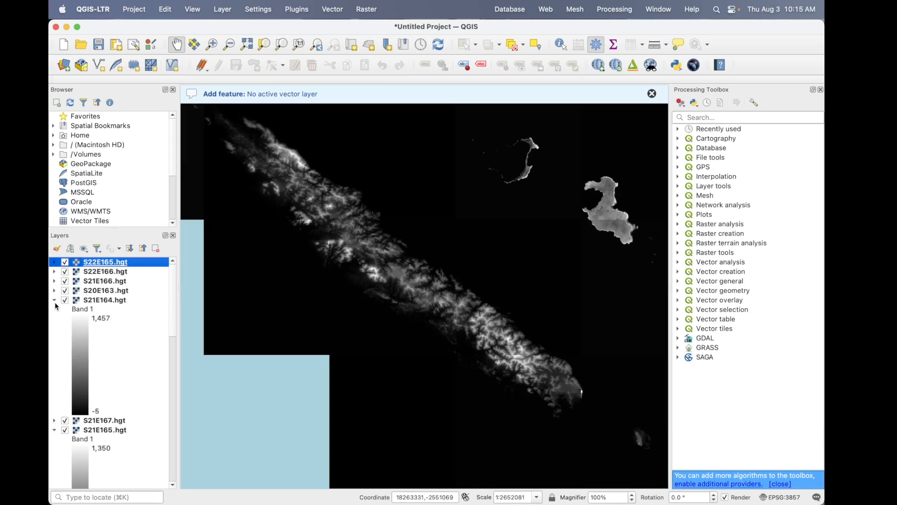
click(54, 301)
click(54, 318)
click(54, 338)
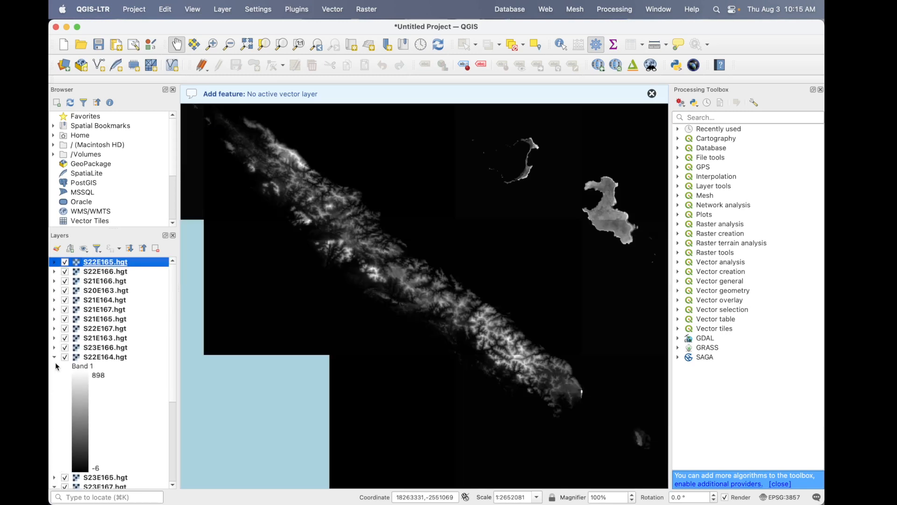
click(55, 357)
click(54, 376)
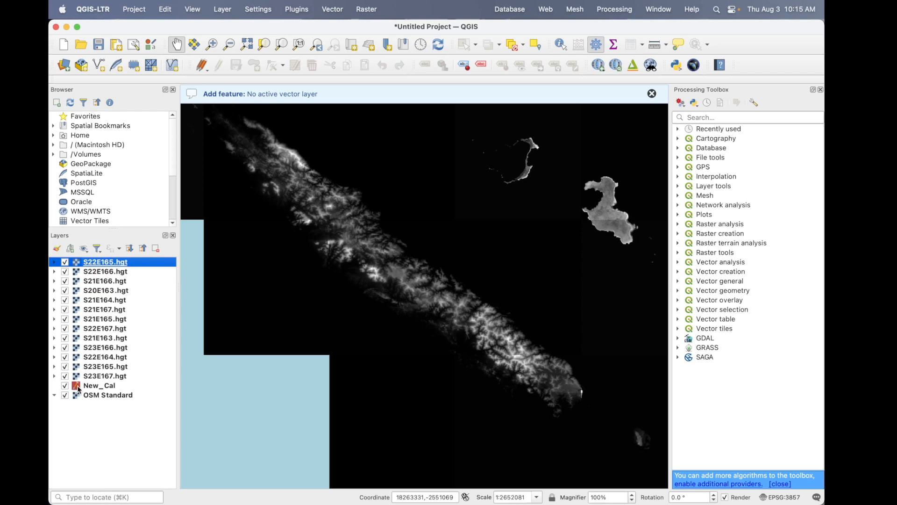
- Check the coverage of the first tile layers by toggling their visibility, leaving S21E166 and S20E163 hidden
click(66, 263)
click(65, 262)
click(65, 271)
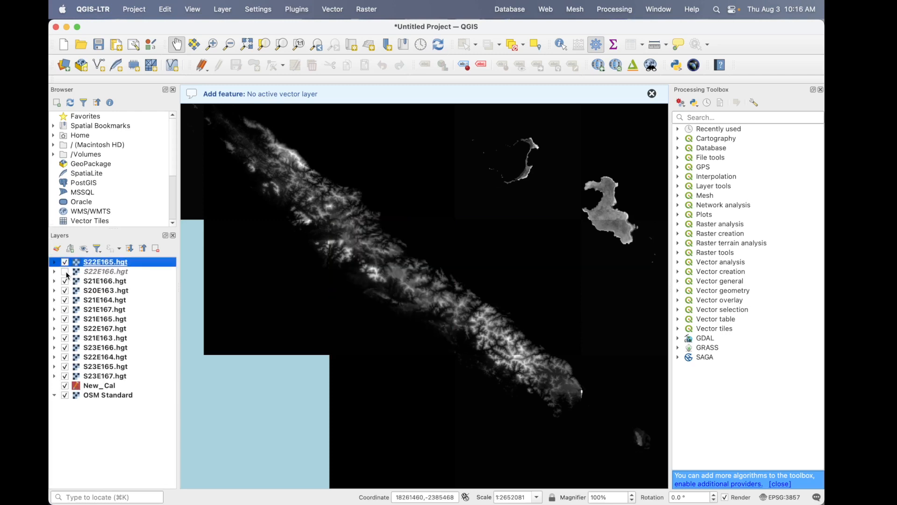
click(65, 271)
click(65, 281)
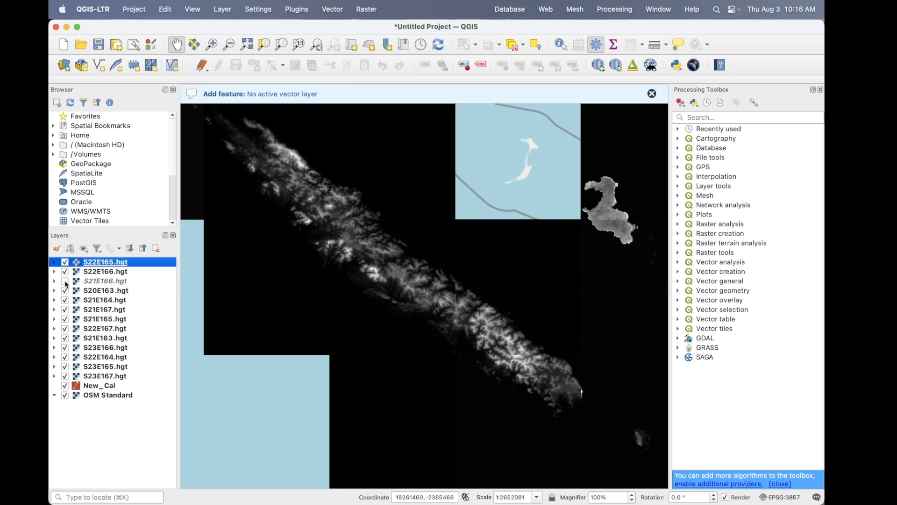
click(65, 290)
- Check which of the tiles S21E164 through S22E167 cover the main island, and hide S21E167 and S22E167
click(65, 300)
click(65, 301)
click(65, 312)
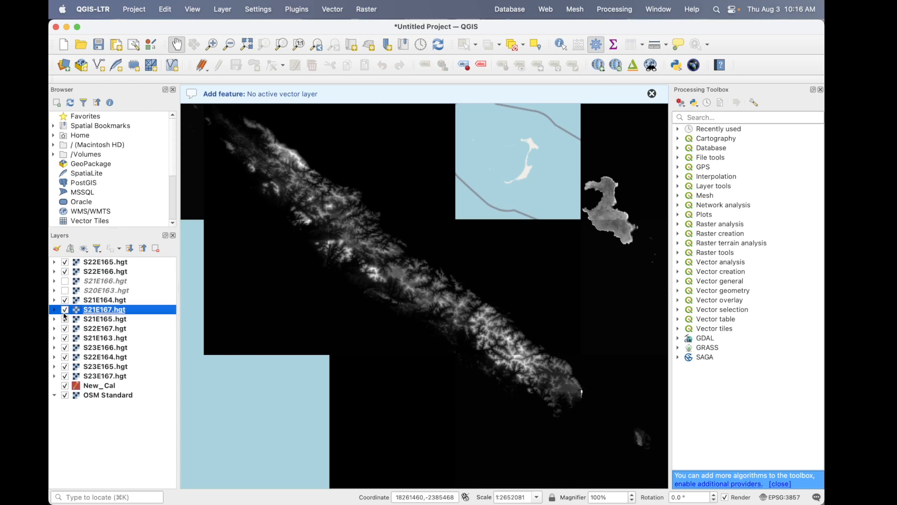
click(65, 310)
click(65, 320)
click(64, 319)
click(65, 328)
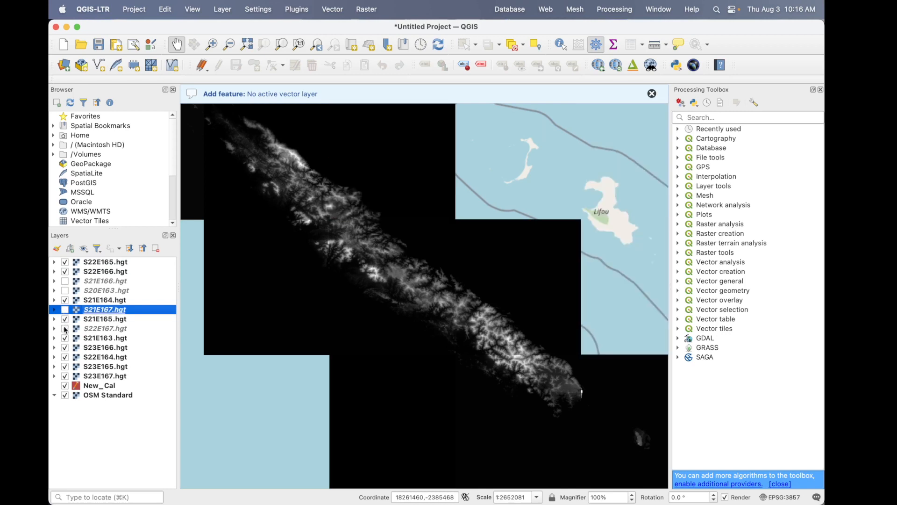
- Check the coverage of the remaining tiles down to S23E167, leaving only S23E165 hidden among them
click(64, 338)
click(65, 338)
click(65, 348)
click(65, 348)
click(66, 356)
click(65, 356)
click(65, 367)
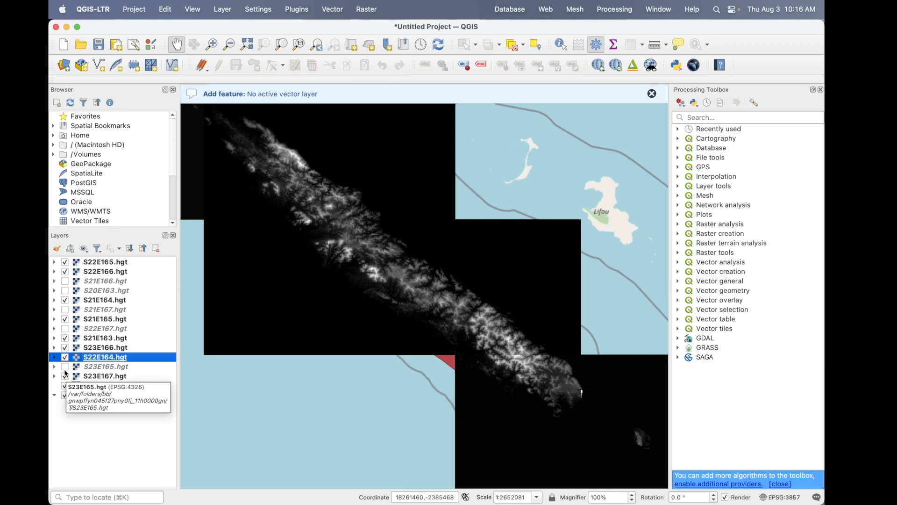
click(65, 376)
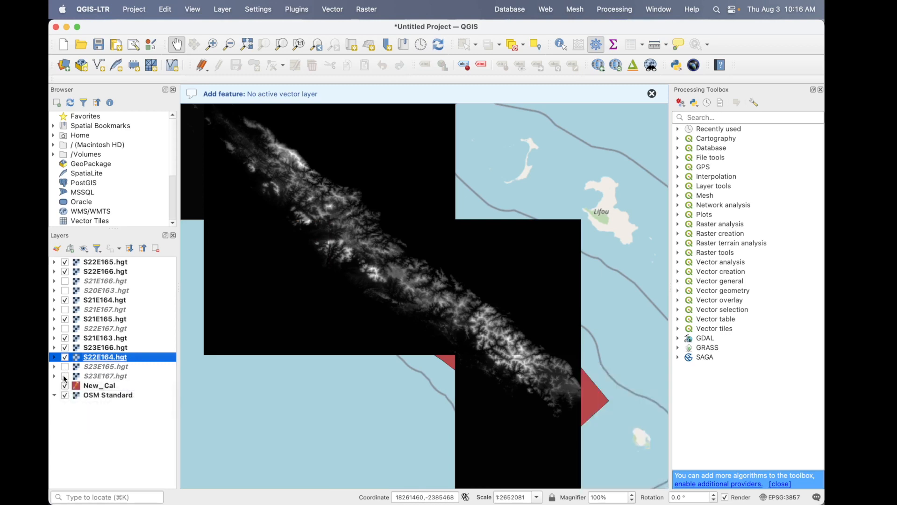
click(65, 376)
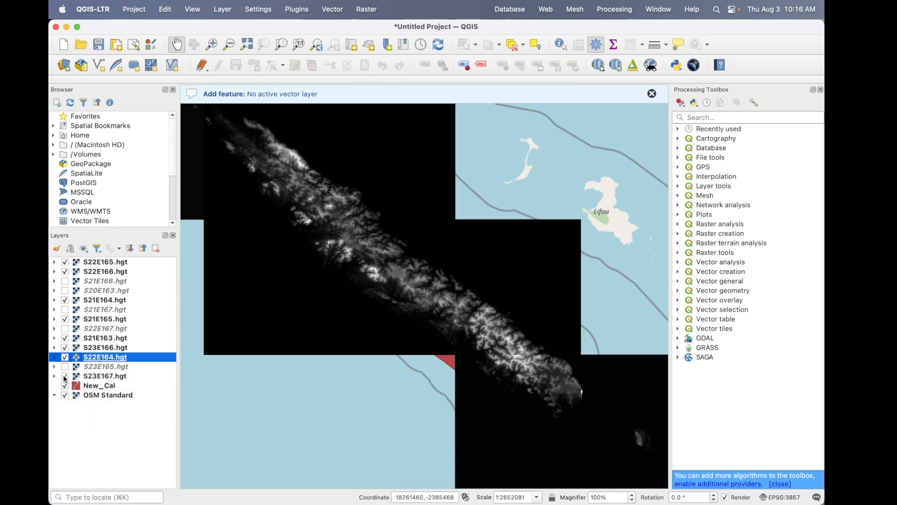
- Remove the five hidden tile layers S23E165, S22E167, S21E167, S20E163 and S21E166 from the project
click(111, 368)
super+click(107, 331)
super+click(106, 310)
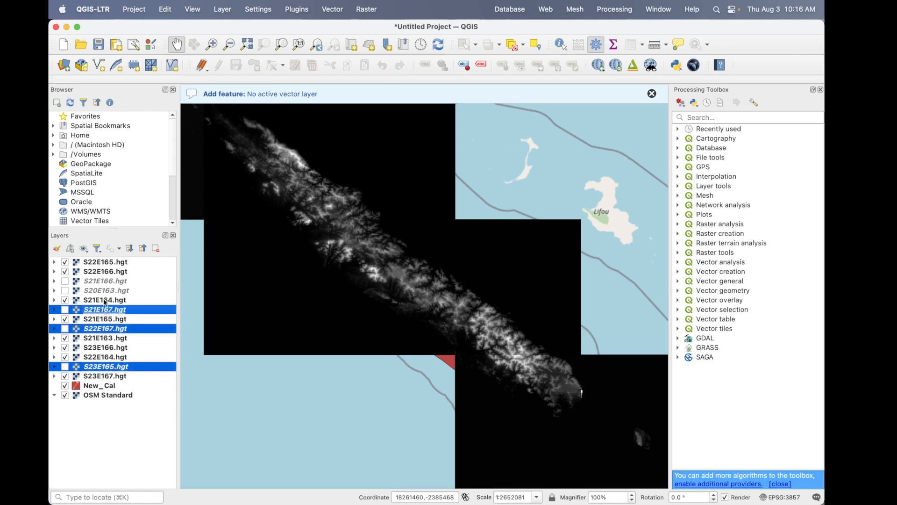
super+click(105, 293)
super+click(105, 284)
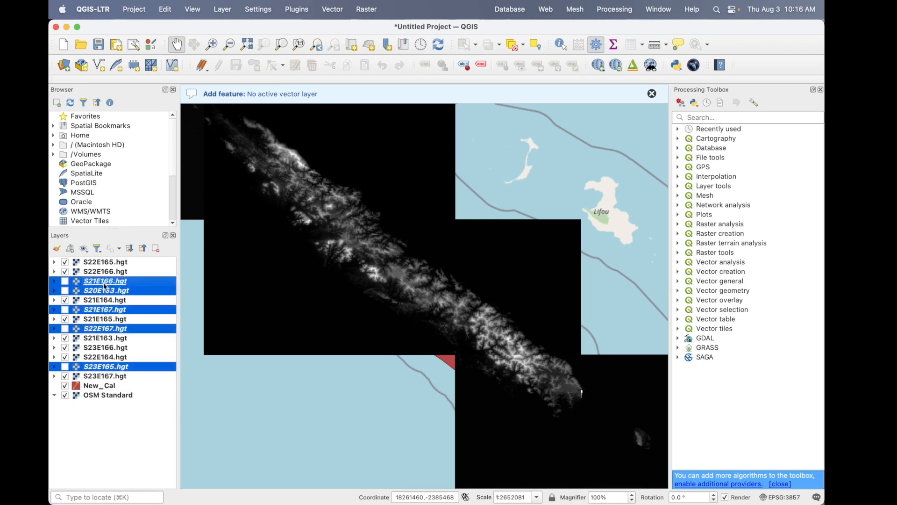
click(155, 248)
click(470, 277)
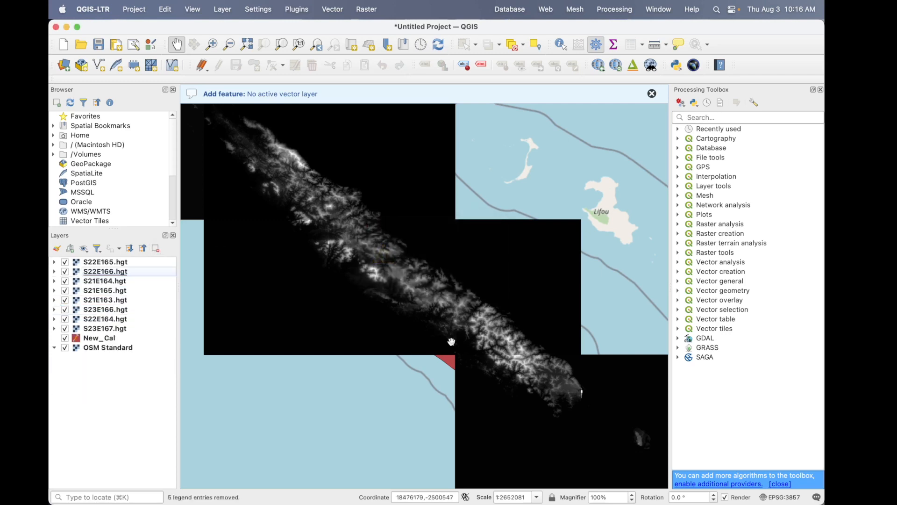
- Check the coverage of the S21E163 tile by toggling its visibility, and remove that layer from the project
scroll(452, 341, down, 2)
scroll(452, 342, up, 1)
click(105, 271)
click(66, 300)
click(66, 300)
click(66, 300)
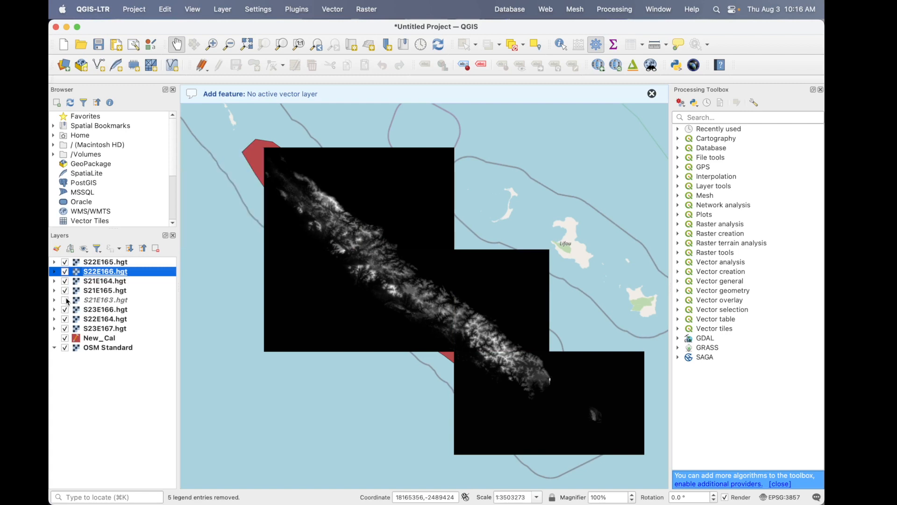
click(101, 301)
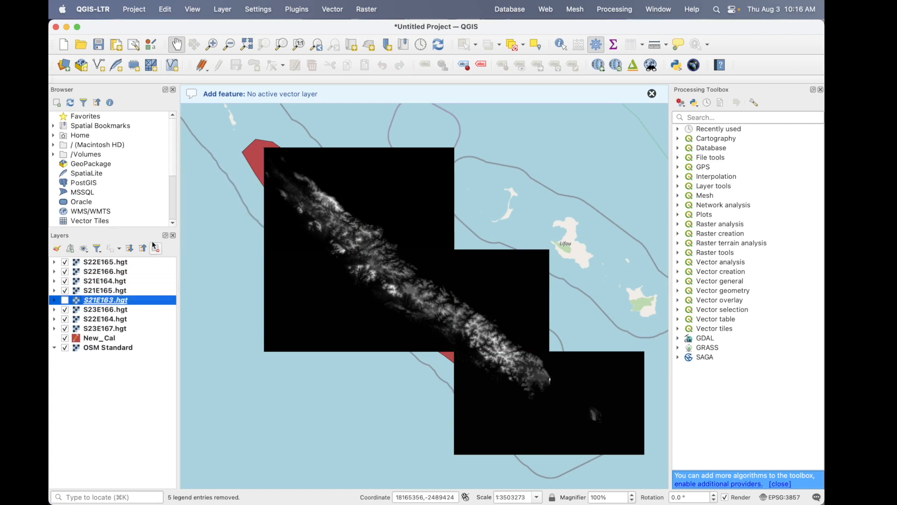
click(155, 248)
click(471, 277)
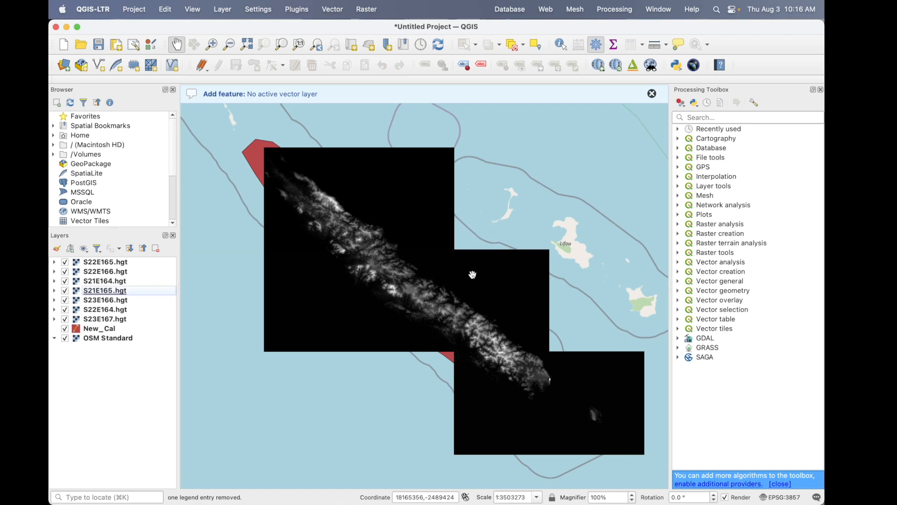
scroll(473, 275, up, 2)
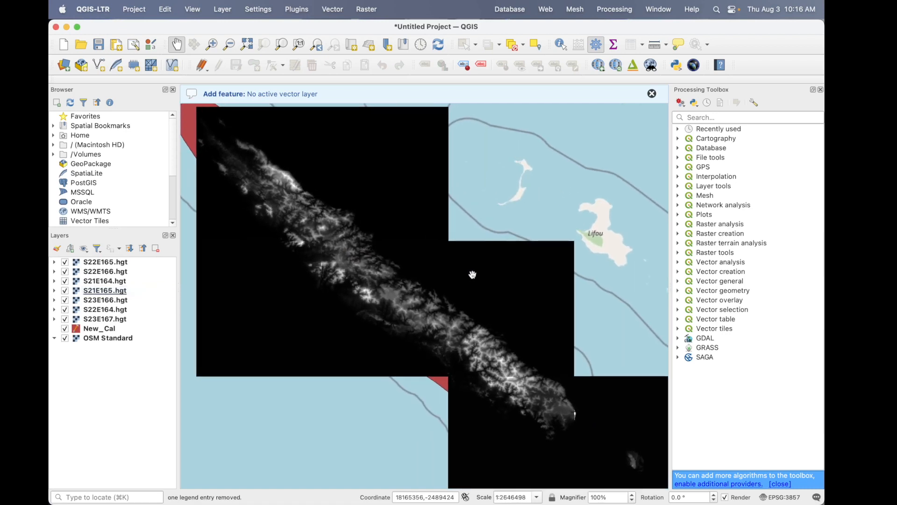
click(114, 262)
shift+click(112, 319)
click(111, 448)
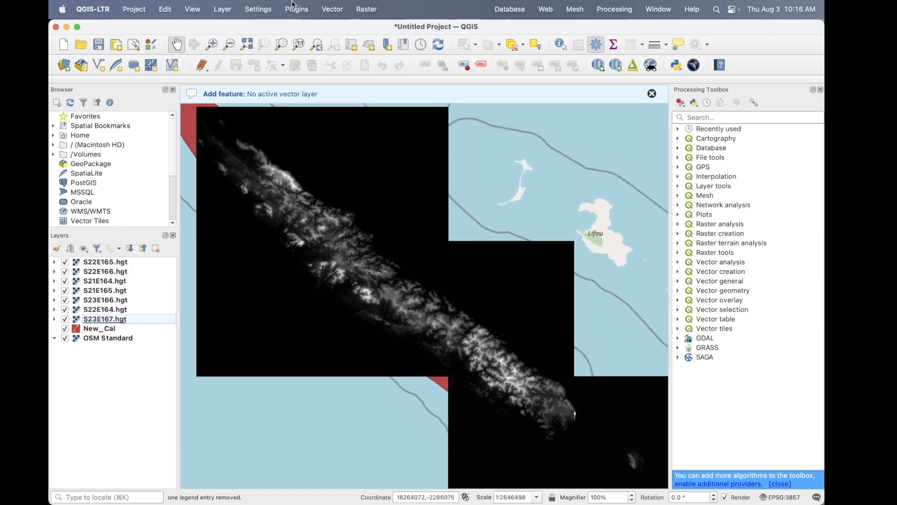
- Merge the seven .hgt tiles, excluding OSM Standard, into one temporary raster with Float32 output data type
click(367, 9)
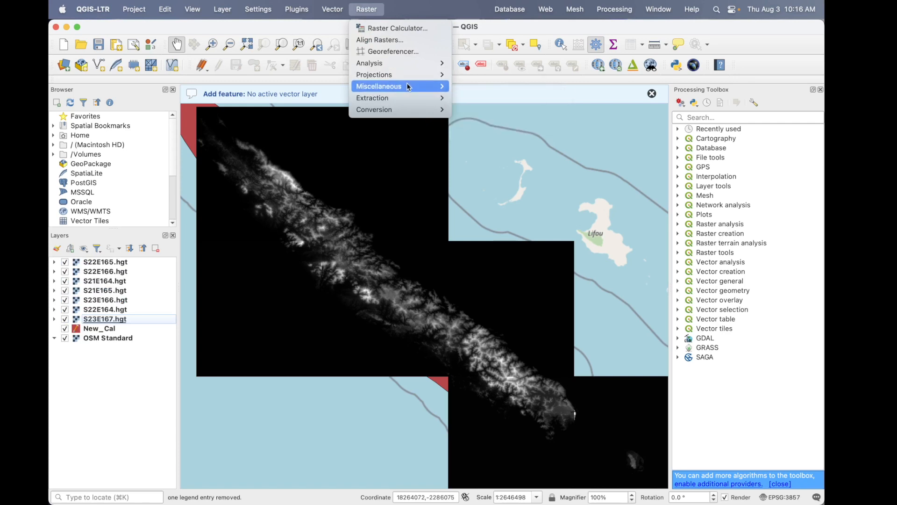
mouse_move(410, 86)
click(533, 110)
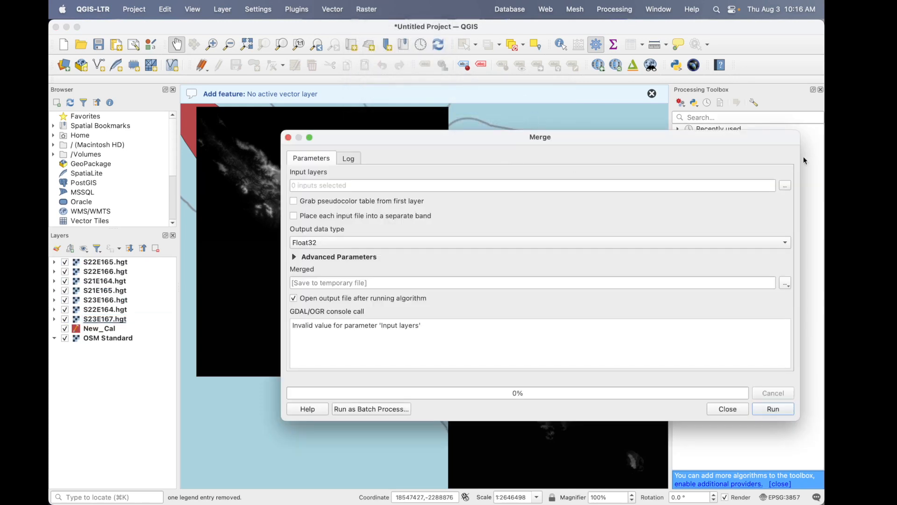
click(785, 187)
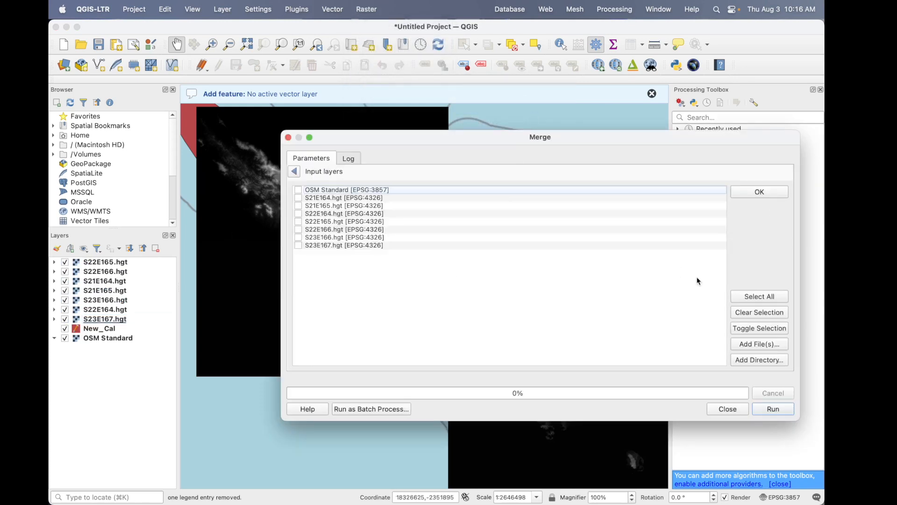
click(759, 296)
click(298, 190)
click(756, 190)
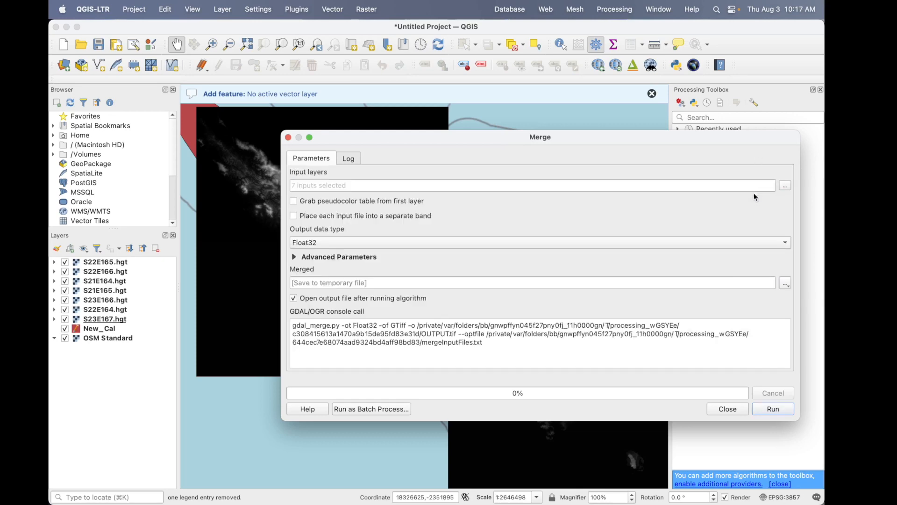
click(779, 411)
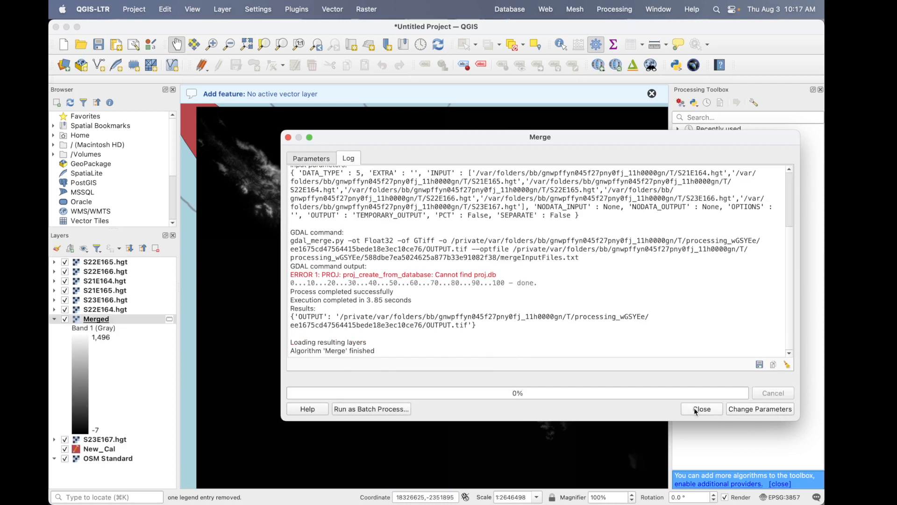
click(696, 411)
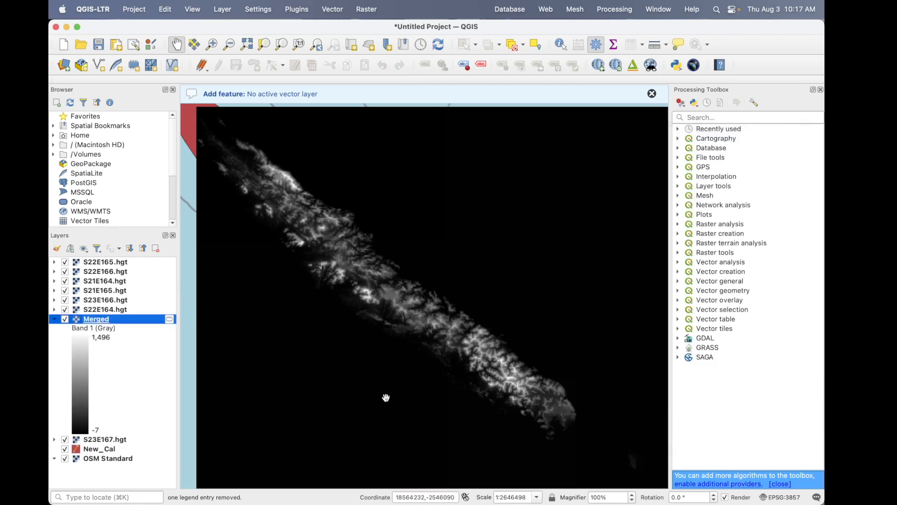
- Compare the Merged raster with the source tiles by toggling its visibility, and collapse its legend
click(65, 320)
click(65, 320)
click(65, 319)
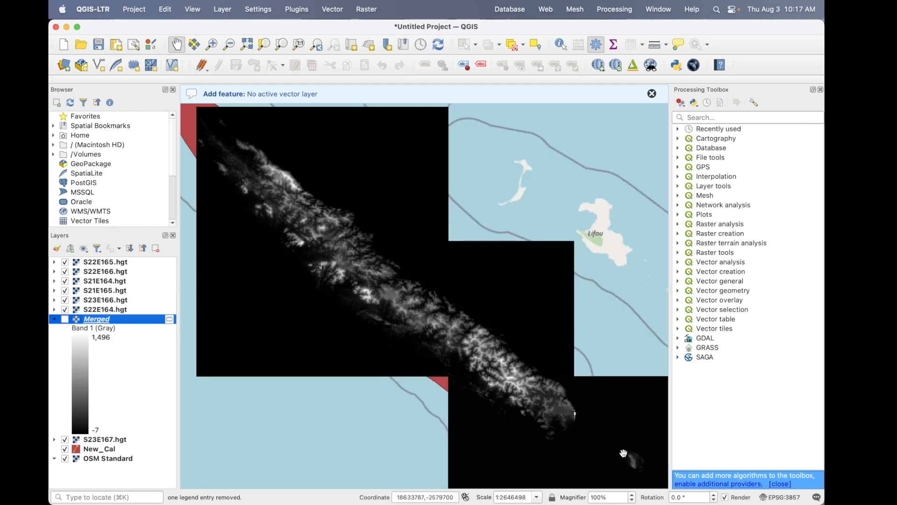
click(65, 320)
click(55, 319)
- Remove the six .hgt tile layers above Merged, from S22E165 to S22E164, from the project
click(120, 312)
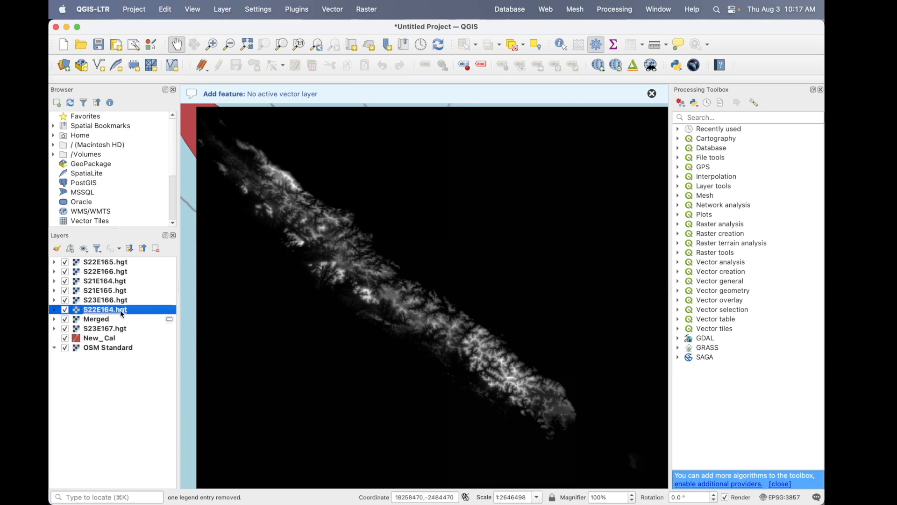
shift+click(129, 263)
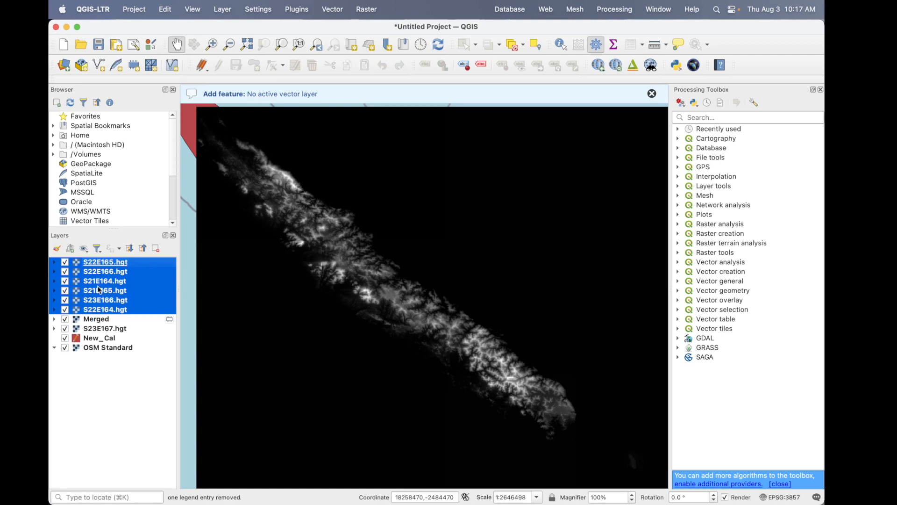
click(157, 251)
click(484, 275)
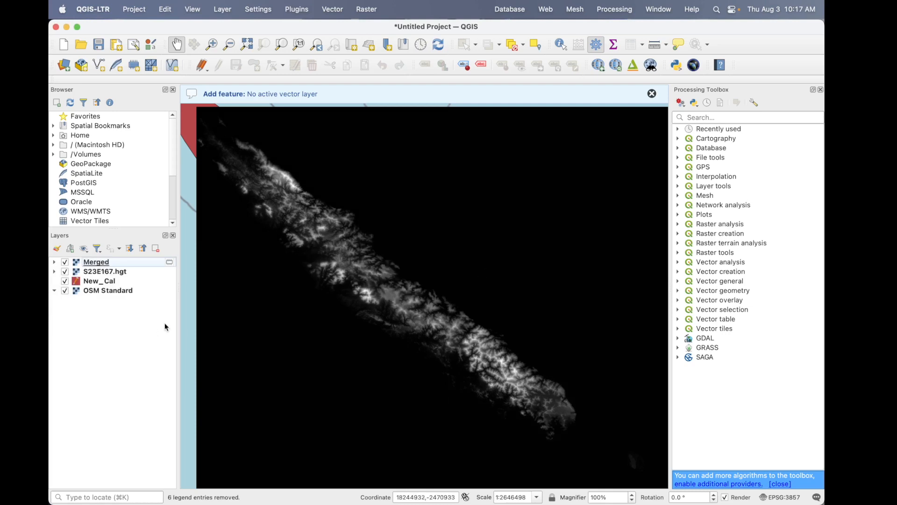
- Remove the S23E167 tile layer and hide the Merged raster to reveal the New_Cal polygon
click(103, 272)
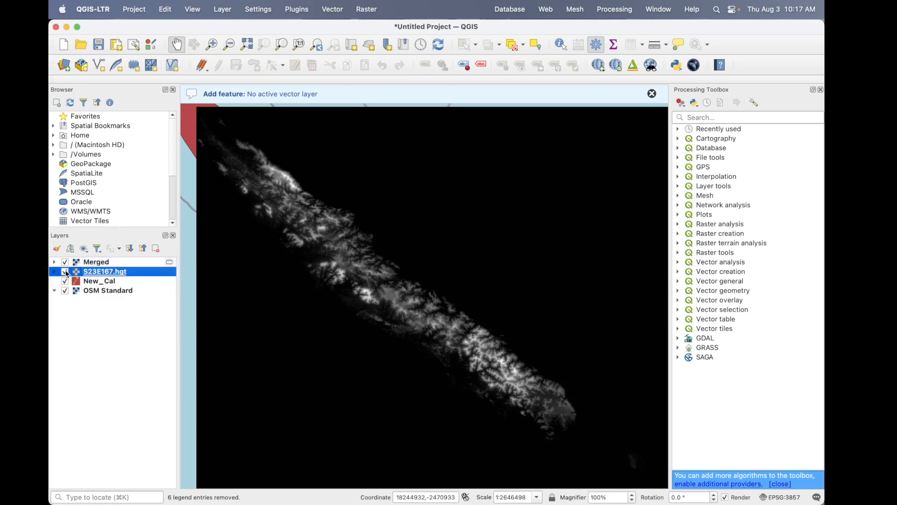
click(156, 248)
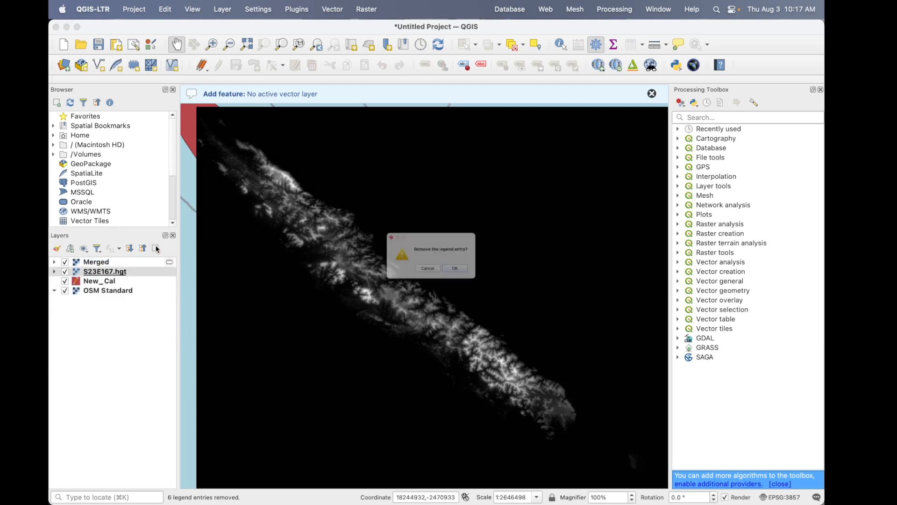
click(450, 276)
click(65, 262)
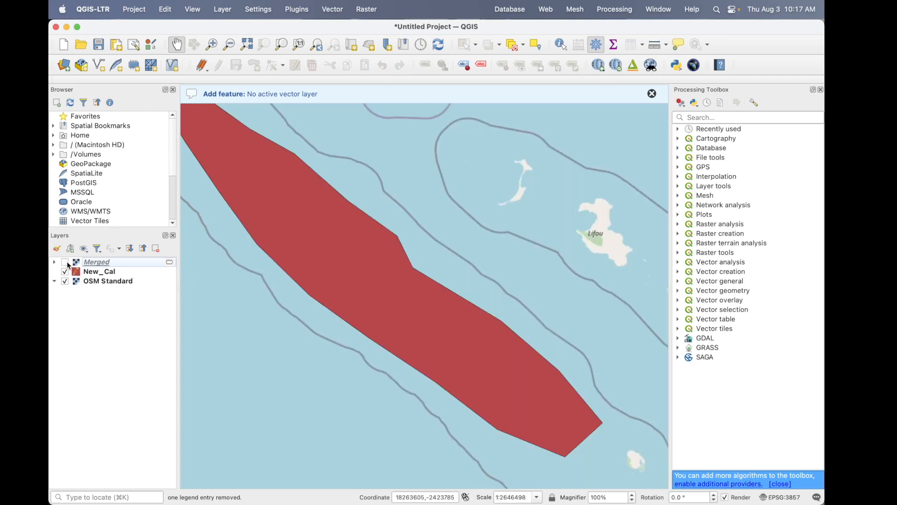
- Hide the OSM Standard basemap and place the New_Cal polygon above the Merged raster, with both layers shown
click(64, 262)
click(65, 281)
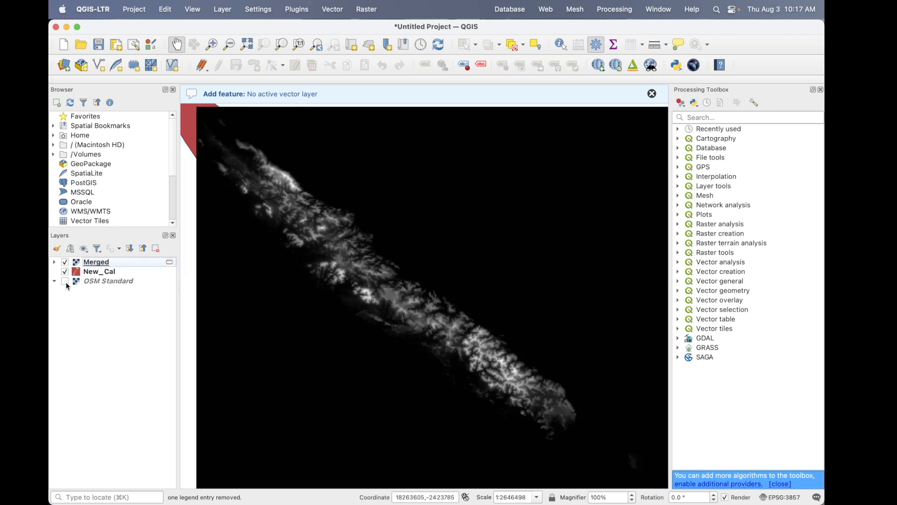
click(65, 272)
click(65, 263)
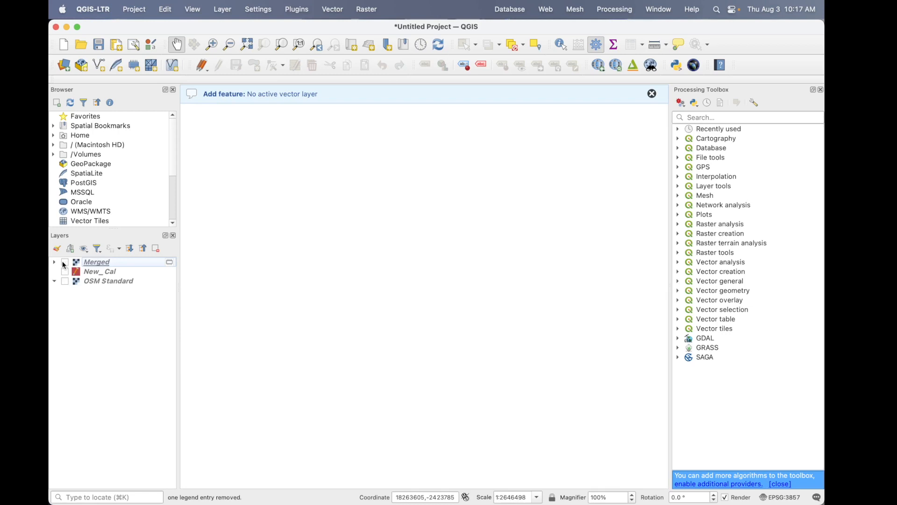
click(65, 272)
click(65, 273)
click(65, 263)
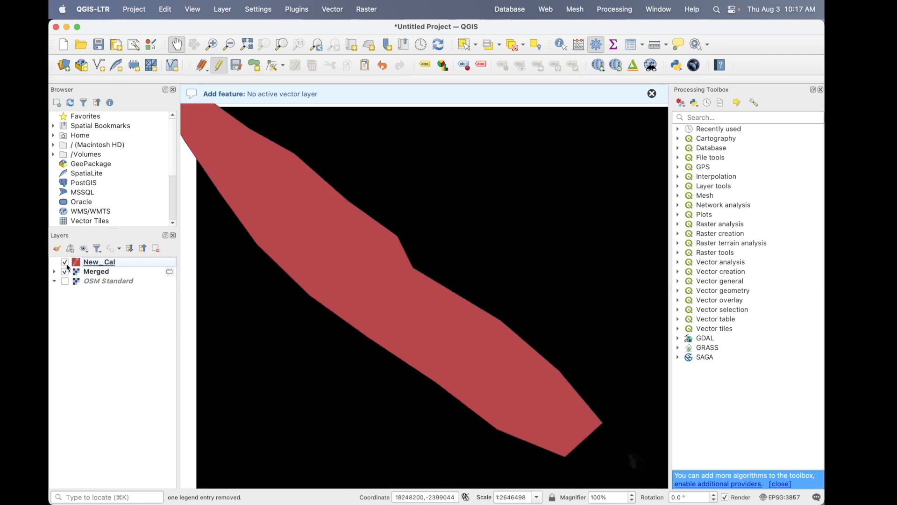
- Try to clip the Merged raster with New_Cal as mask layer and a nodata value of -9999
click(117, 271)
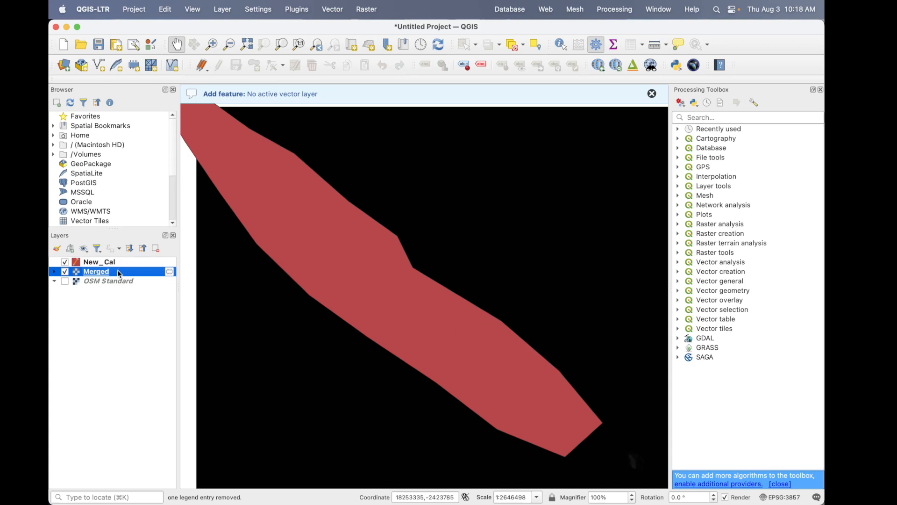
click(365, 11)
mouse_move(398, 98)
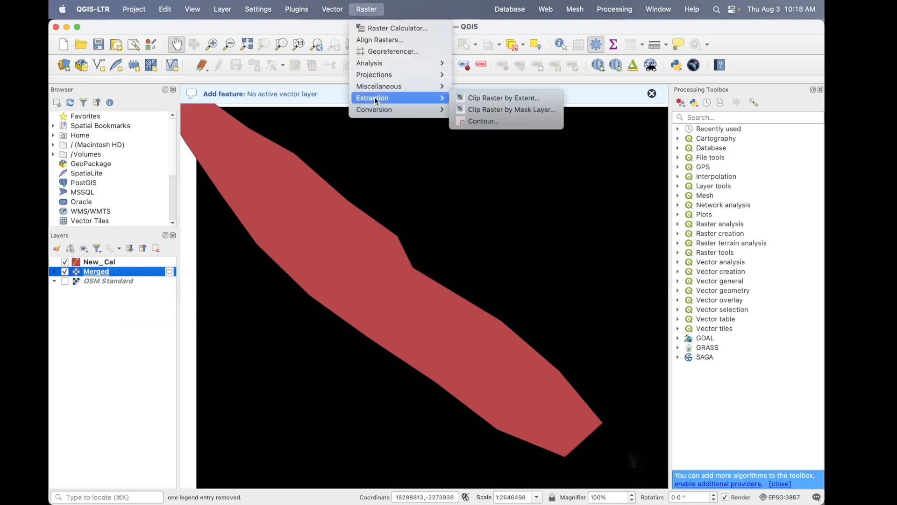
click(501, 114)
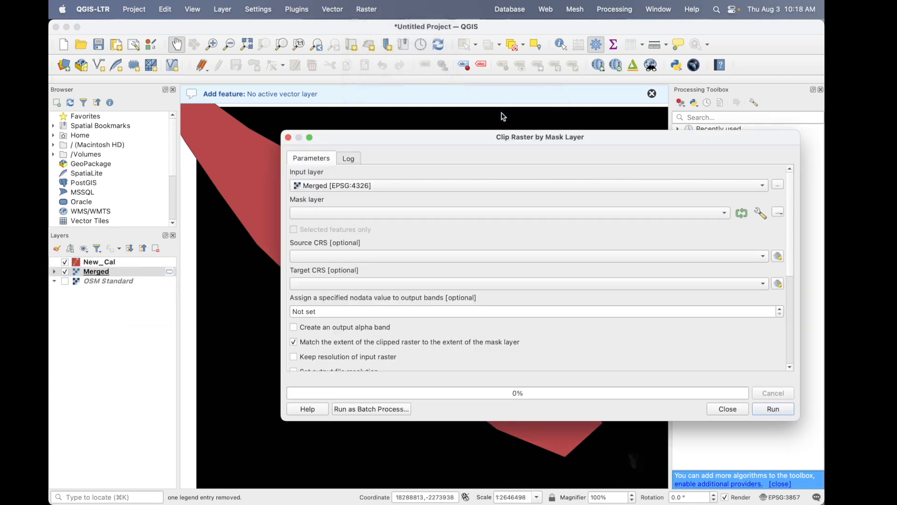
click(382, 213)
click(382, 214)
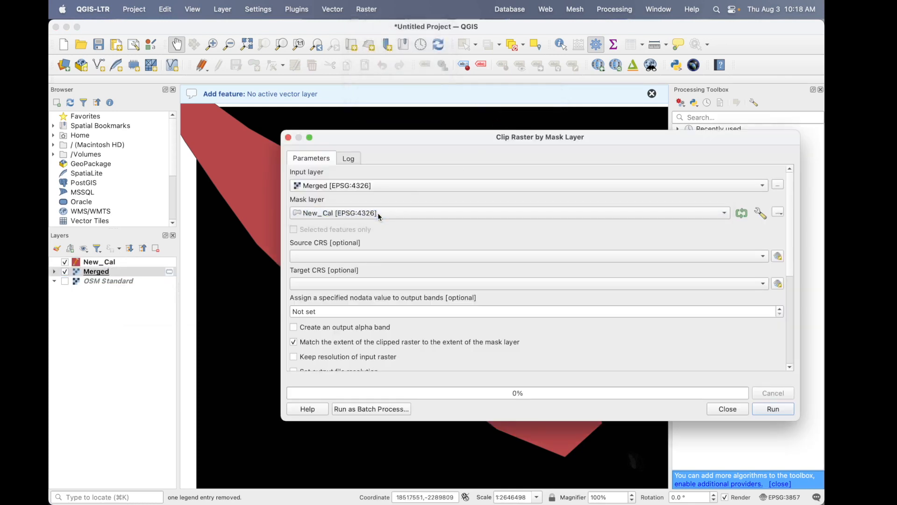
scroll(376, 229, down, 3)
drag(343, 255, 283, 252)
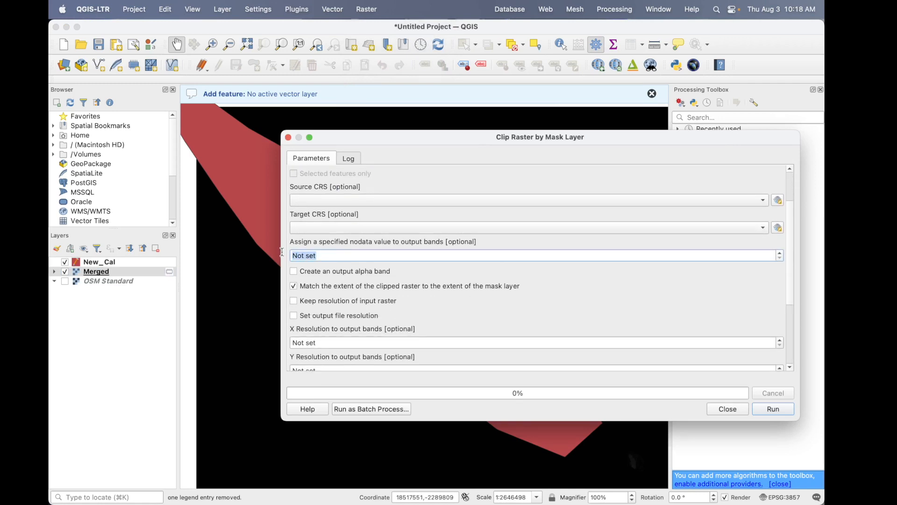
key(BackSpace)
text(-9999)
scroll(603, 322, down, 5)
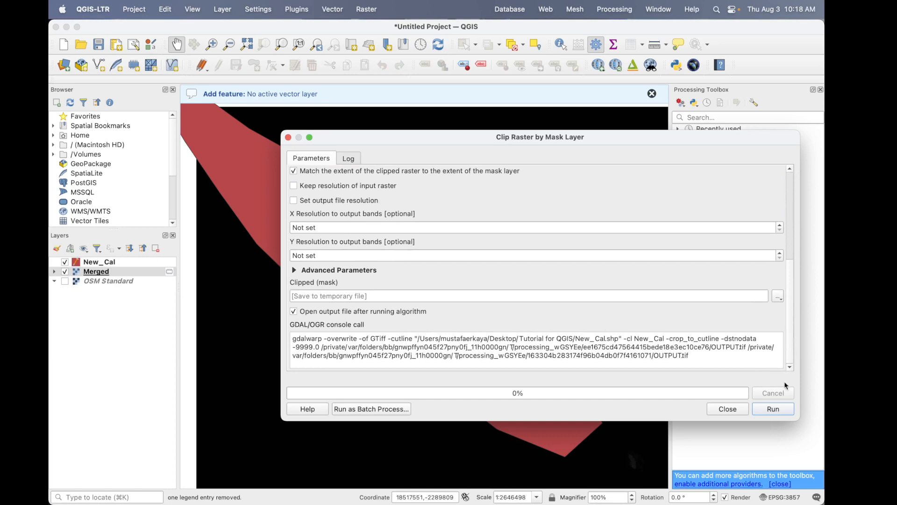
click(774, 409)
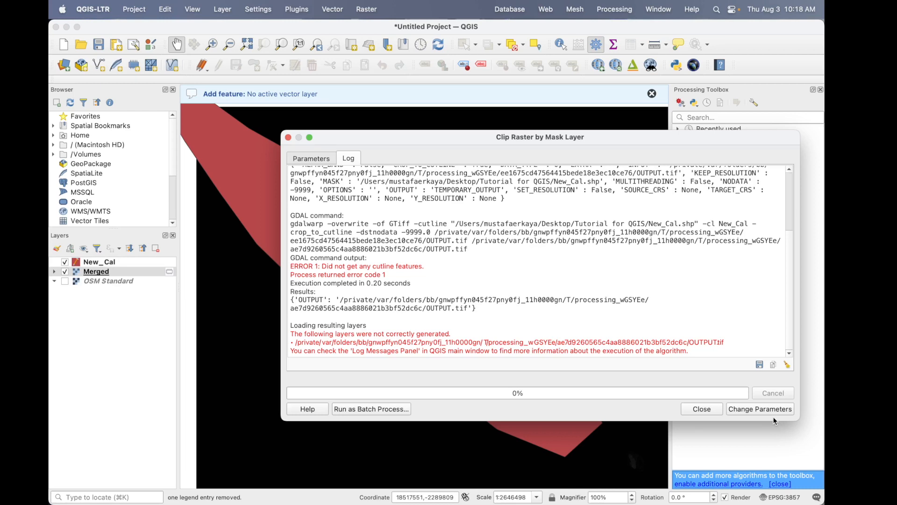
click(719, 406)
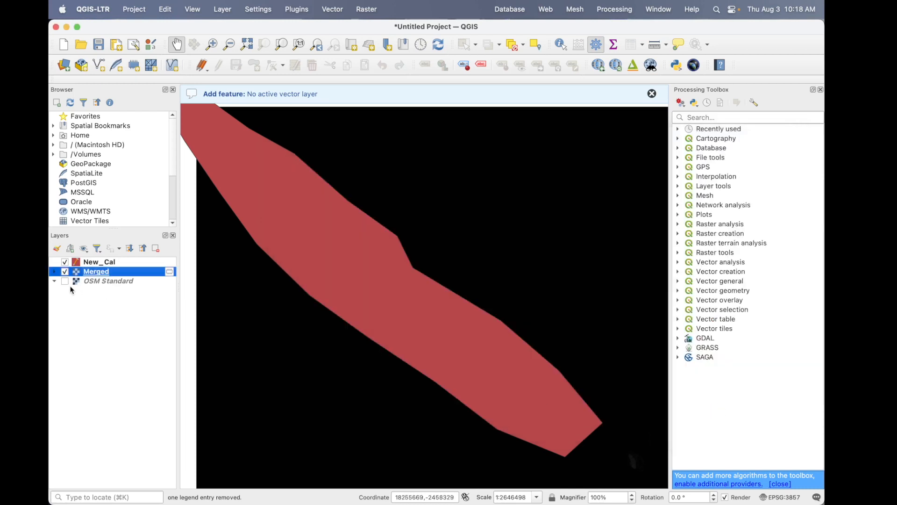
- Save the New_Cal layer edits, and set up Clip Raster by Mask Layer with Merged as input and New_Cal as mask
click(111, 265)
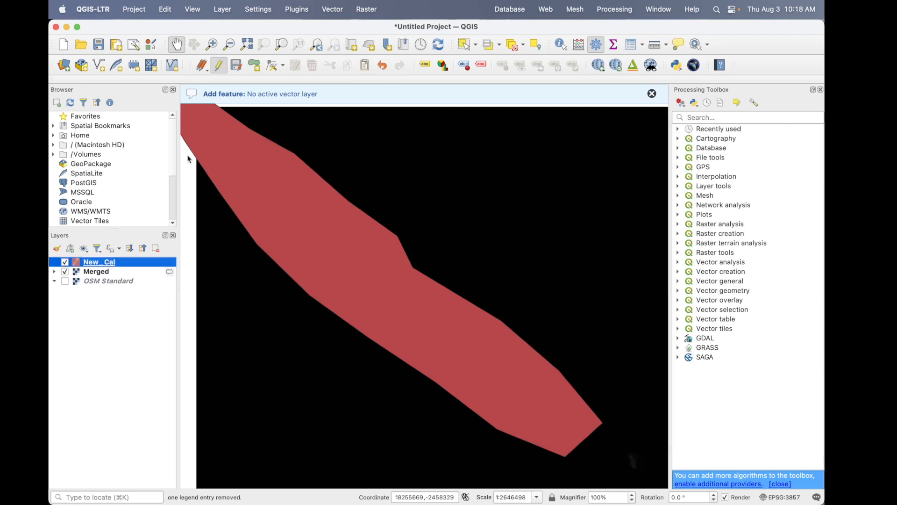
click(237, 66)
click(366, 10)
mouse_move(377, 98)
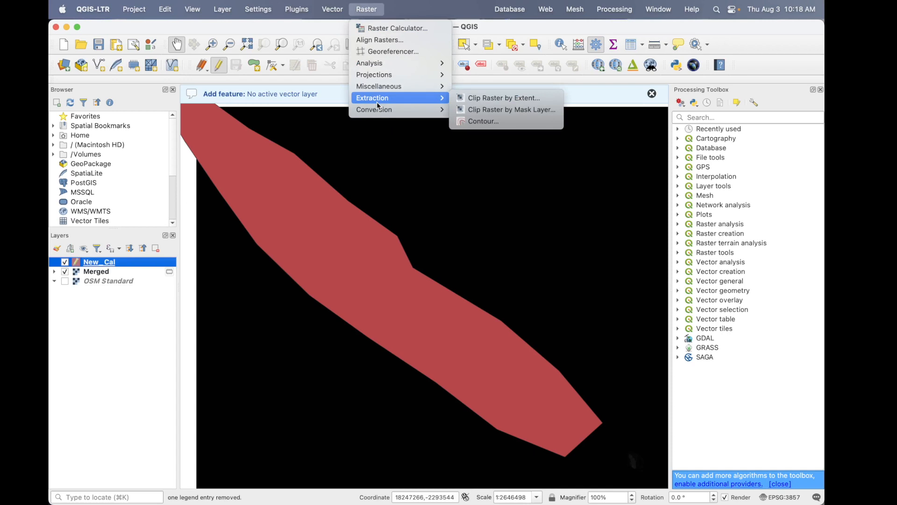
click(505, 110)
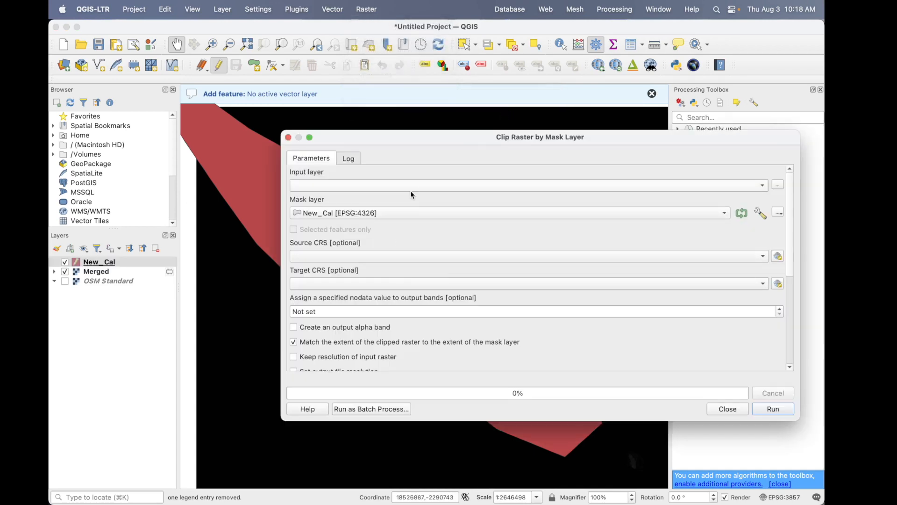
click(411, 193)
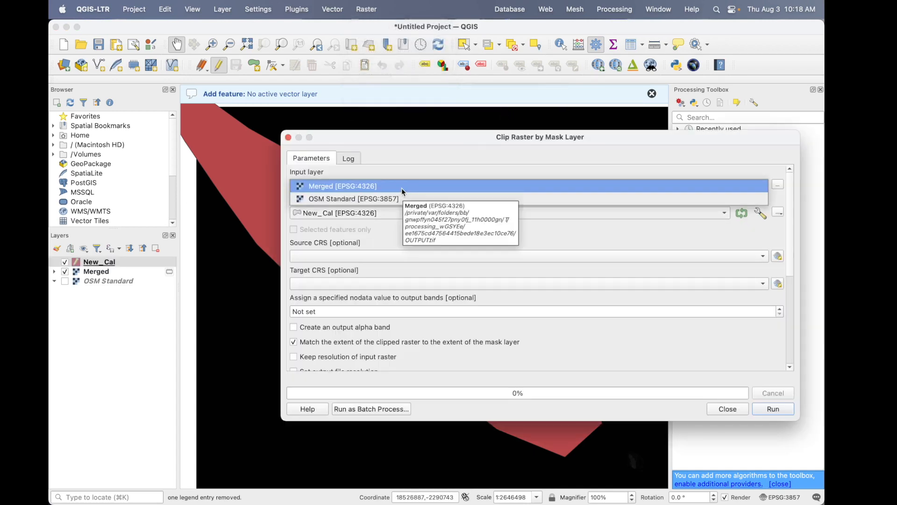
click(402, 187)
click(364, 213)
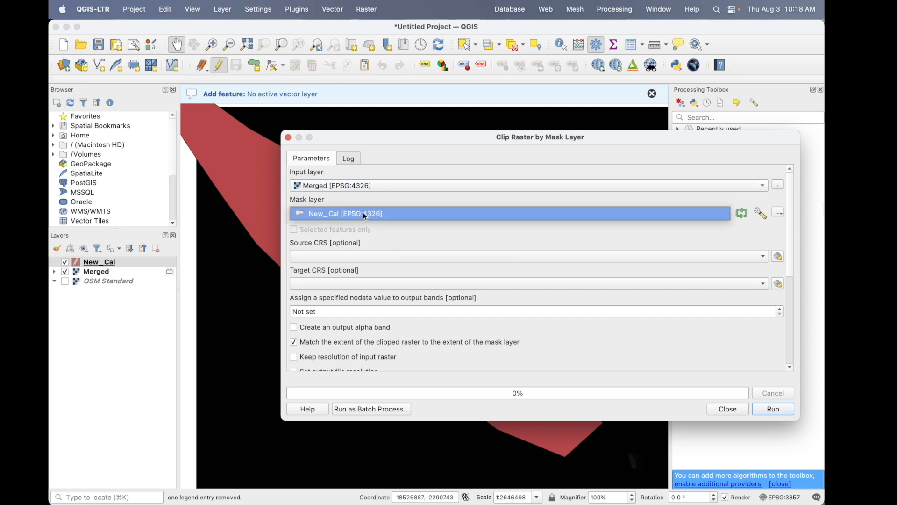
click(364, 213)
- Set the clip's nodata value to -9999, run it to a temporary raster, and close the dialog
drag(342, 312, 258, 315)
text(-9999)
click(763, 408)
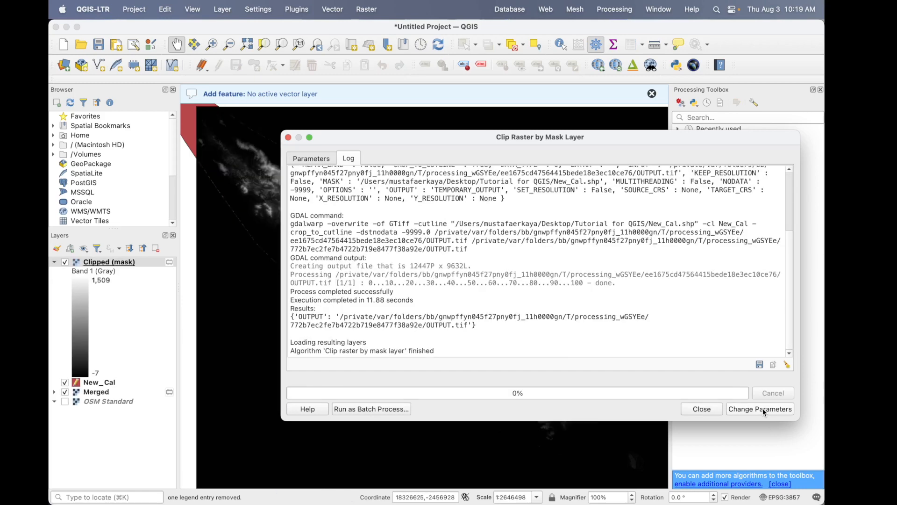
click(702, 410)
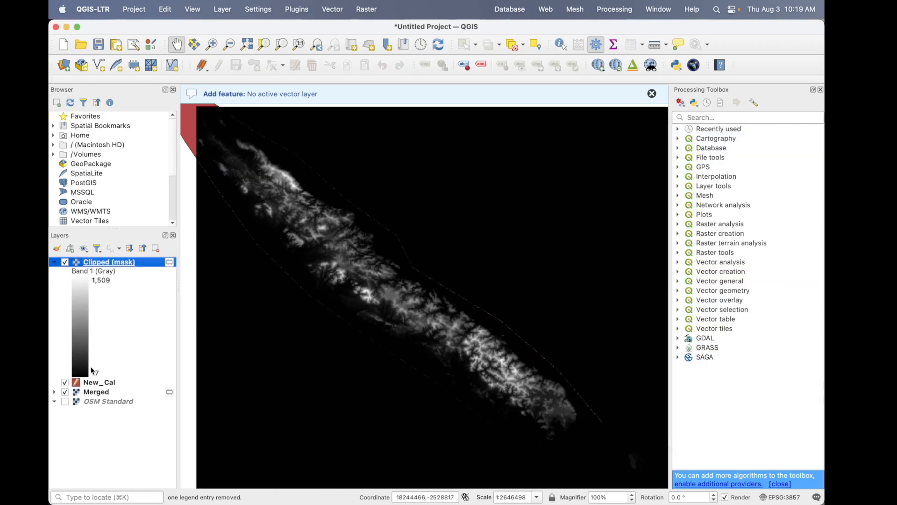
- Hide the Merged and New_Cal layers and inspect the Clipped (mask) raster up close and in full
click(65, 392)
click(65, 382)
drag(328, 313, 417, 321)
scroll(418, 320, down, 3)
drag(506, 320, 440, 320)
scroll(439, 320, up, 4)
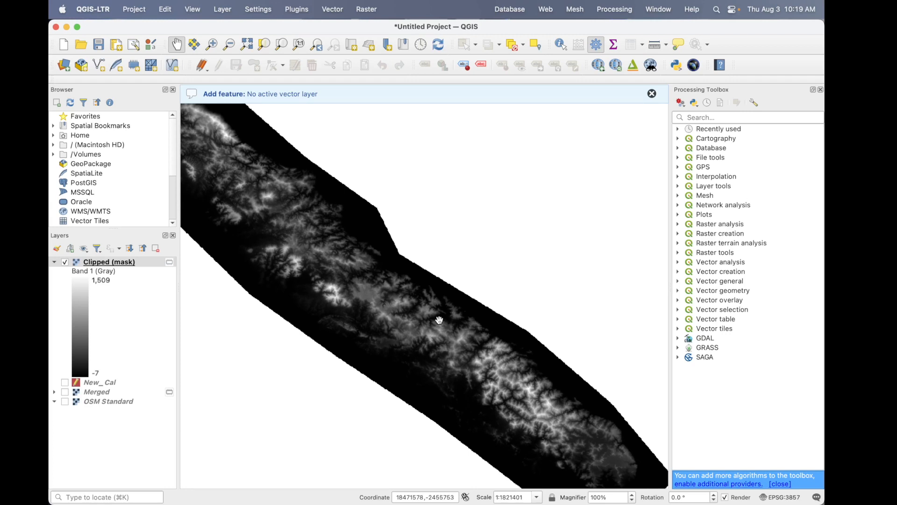
scroll(439, 320, up, 4)
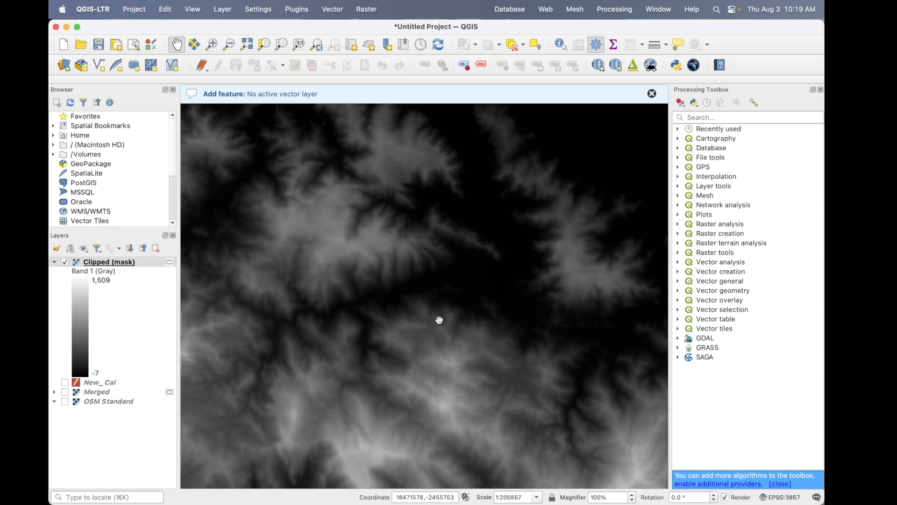
scroll(439, 320, down, 2)
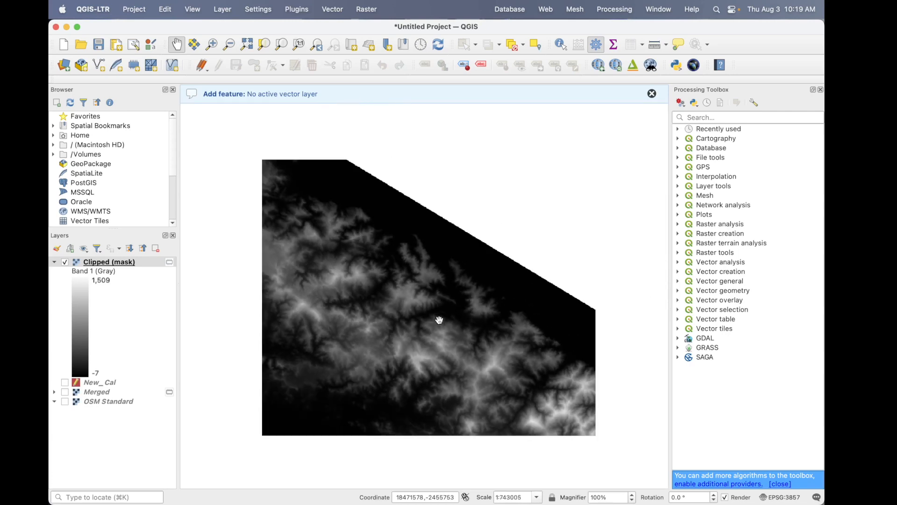
scroll(440, 320, down, 4)
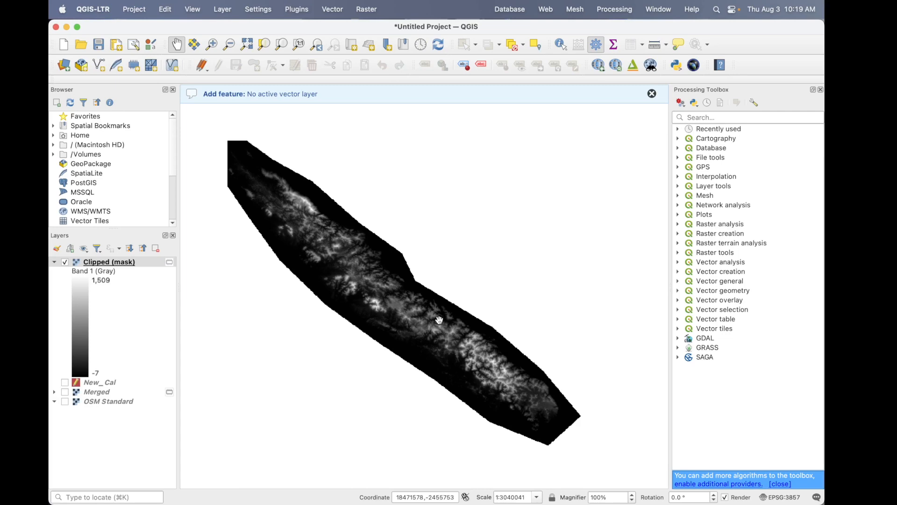
- Switch to Chrome and search Google for "open streetmap data new caledonia"
key(super+Tab)
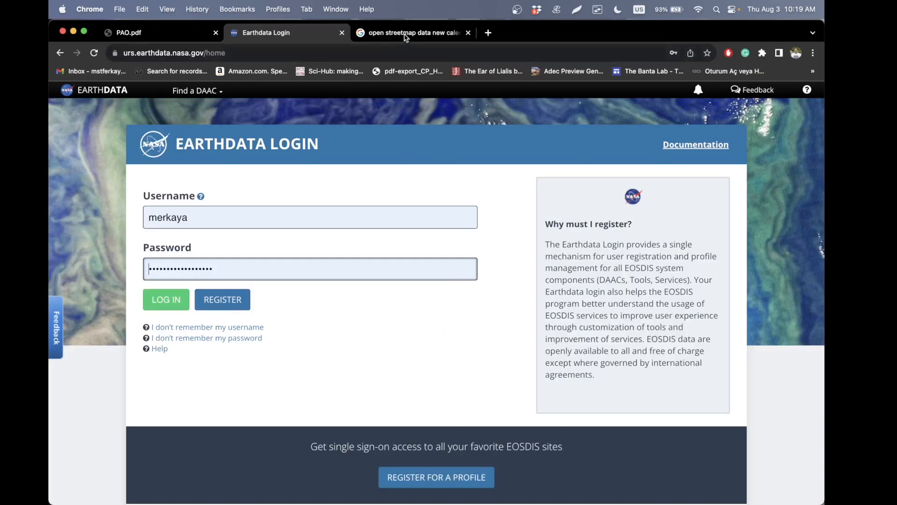
click(405, 34)
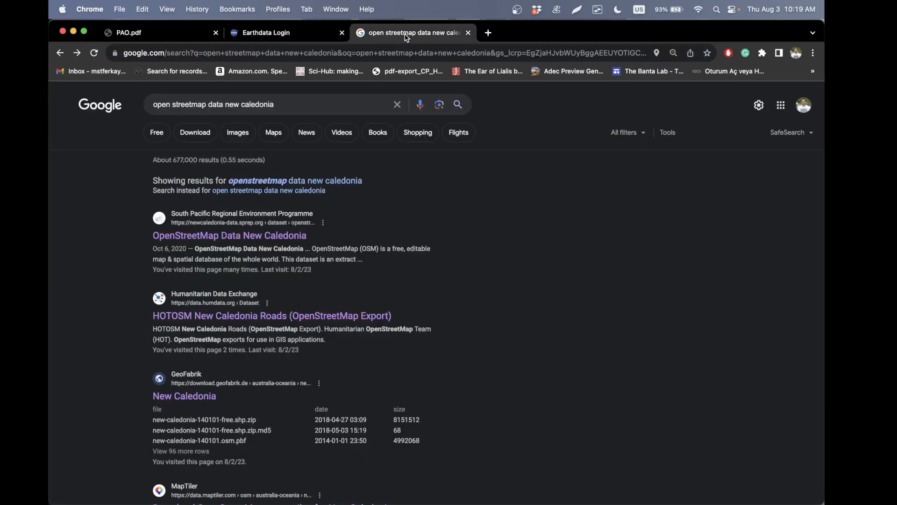
click(301, 105)
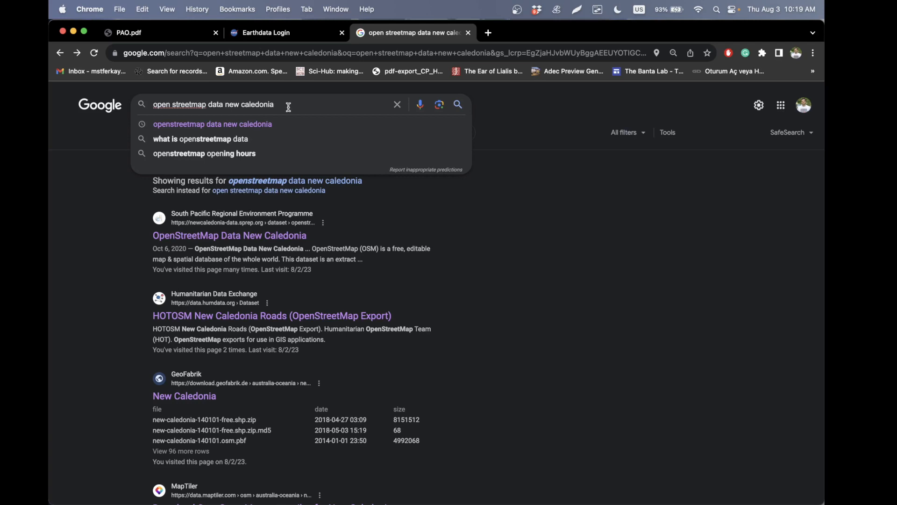
key(Return)
- Open the OpenStreetMap Data New Caledonia dataset page and download its OSM zip archive
click(190, 237)
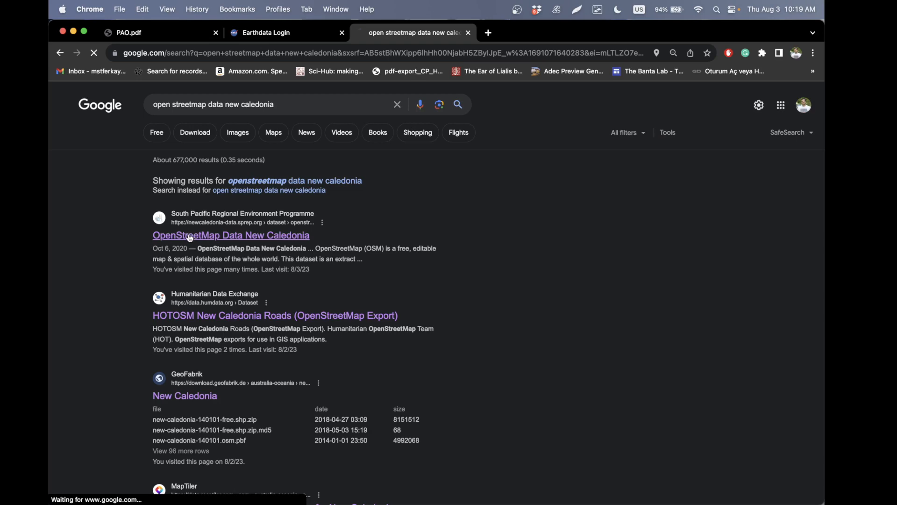
scroll(189, 234, down, 6)
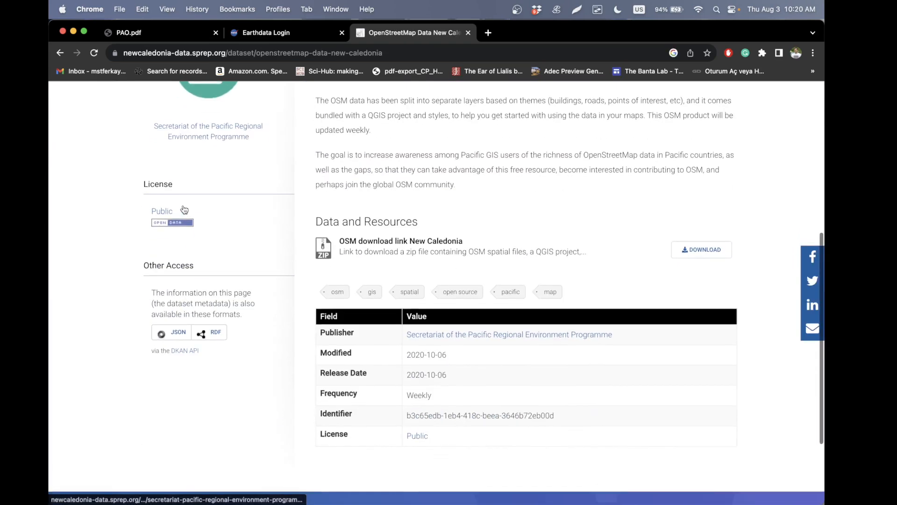
click(683, 247)
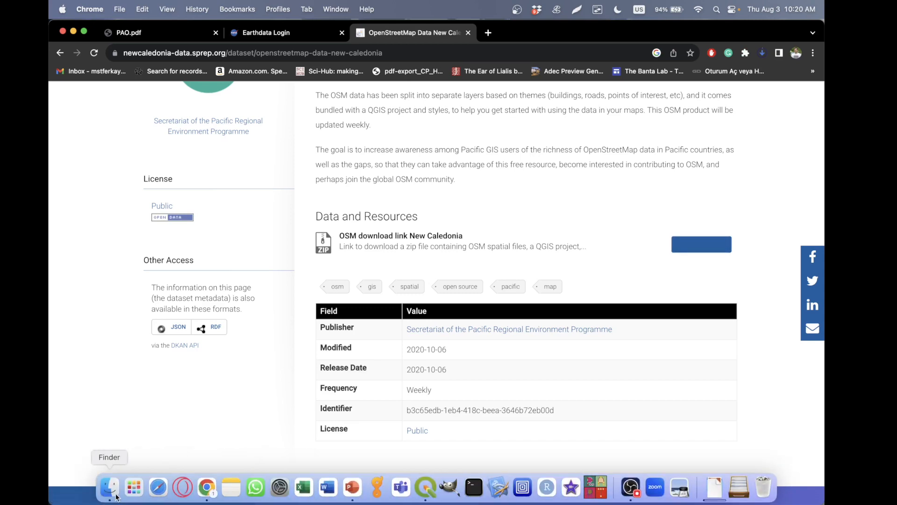
- In Finder, open the new-caledonia (1) folder in Downloads and highlight the new-caledonia .gpkg, .qgs, .qgs~ and .qlr files
click(111, 488)
click(230, 160)
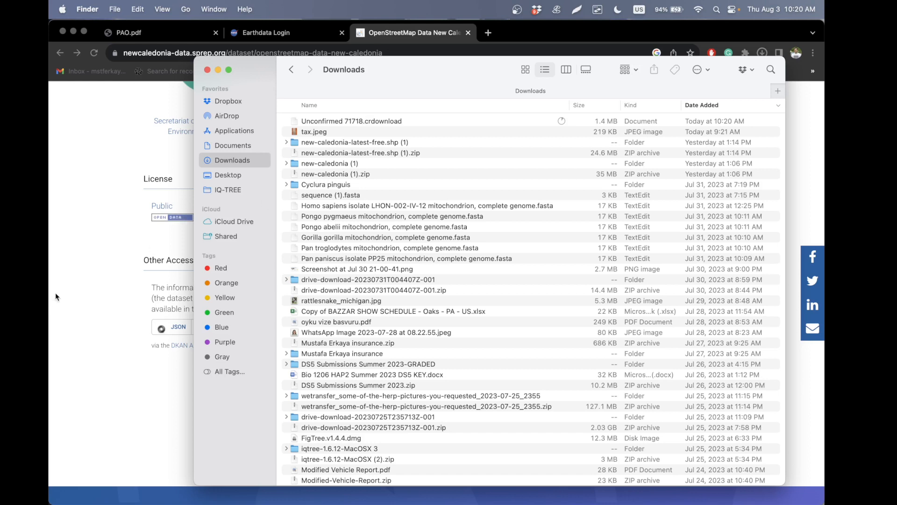
double_click(348, 164)
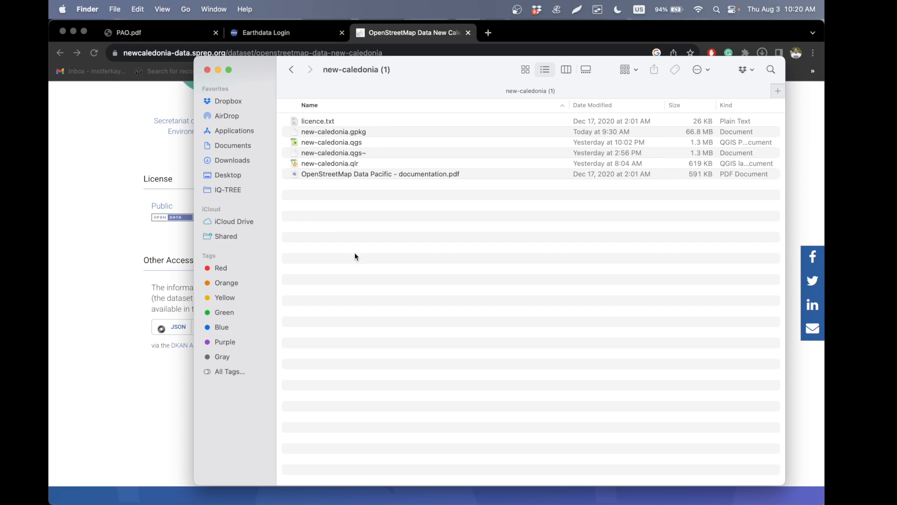
drag(355, 254, 312, 103)
click(334, 214)
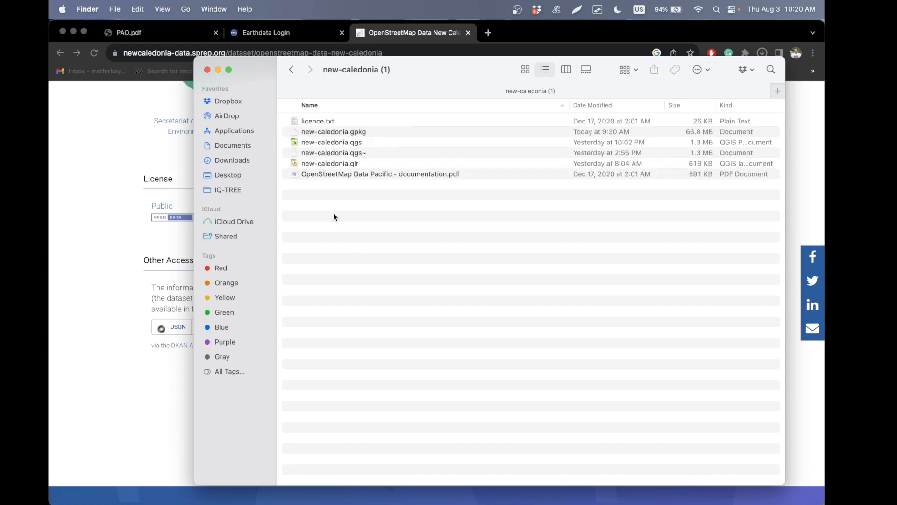
click(365, 133)
shift+click(360, 142)
shift+click(360, 150)
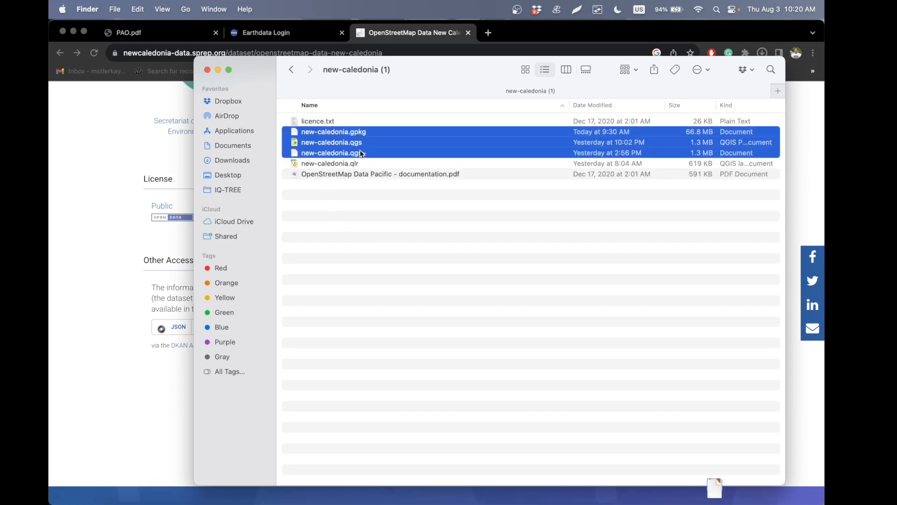
shift+click(361, 162)
- Switch back to QGIS and collapse the legend of the Clipped (mask) layer
key(alt+Tab)
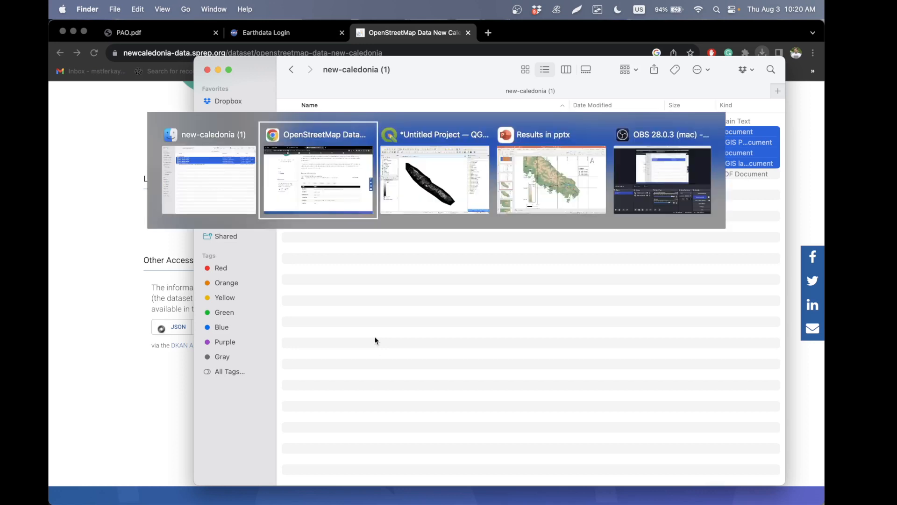
key(alt+Tab)
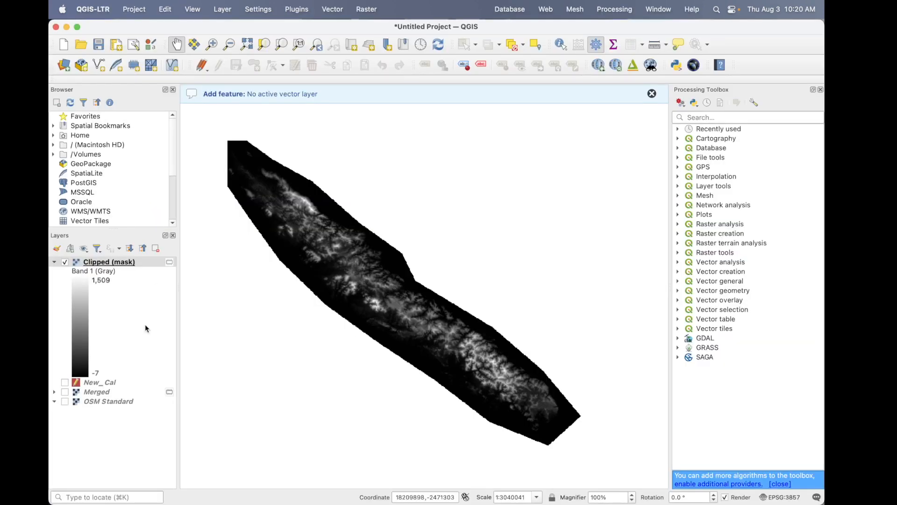
key(alt+Tab)
click(55, 262)
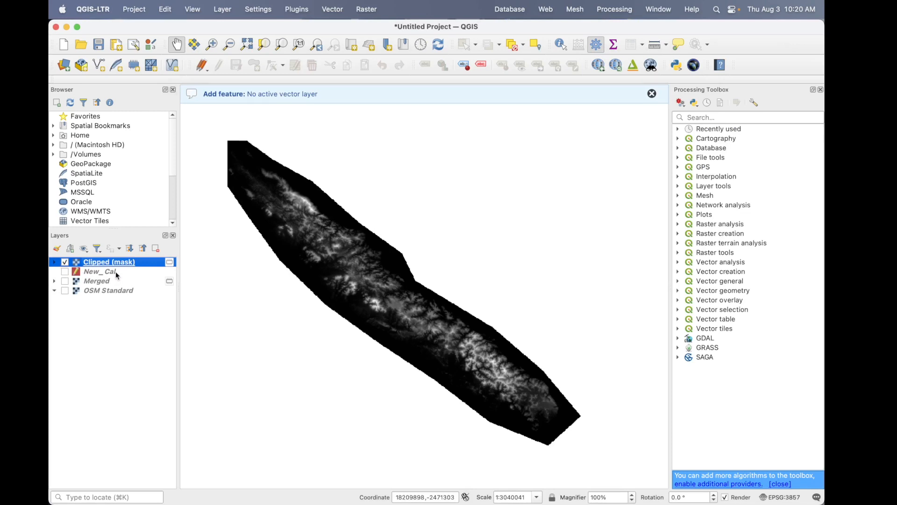
- Remove the Clipped (mask) layer from the project and make the New_Cal layer visible
click(156, 248)
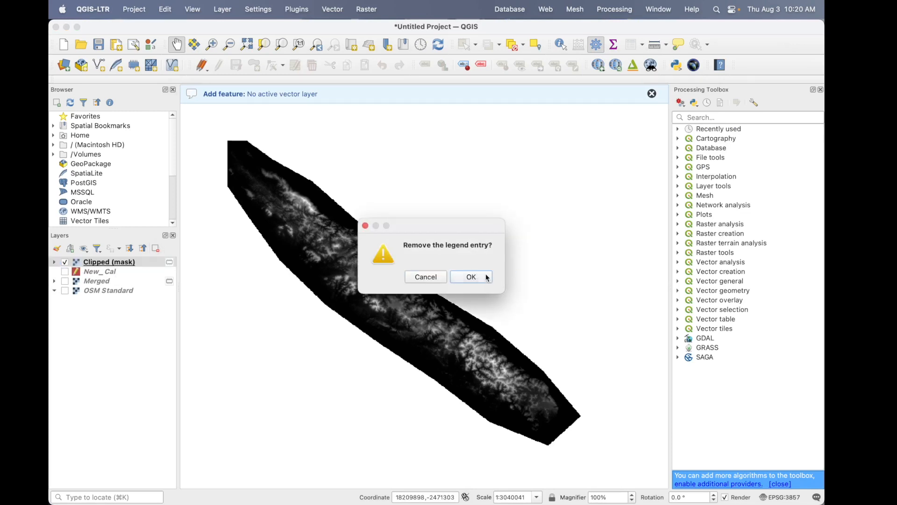
key(Return)
click(154, 263)
click(65, 262)
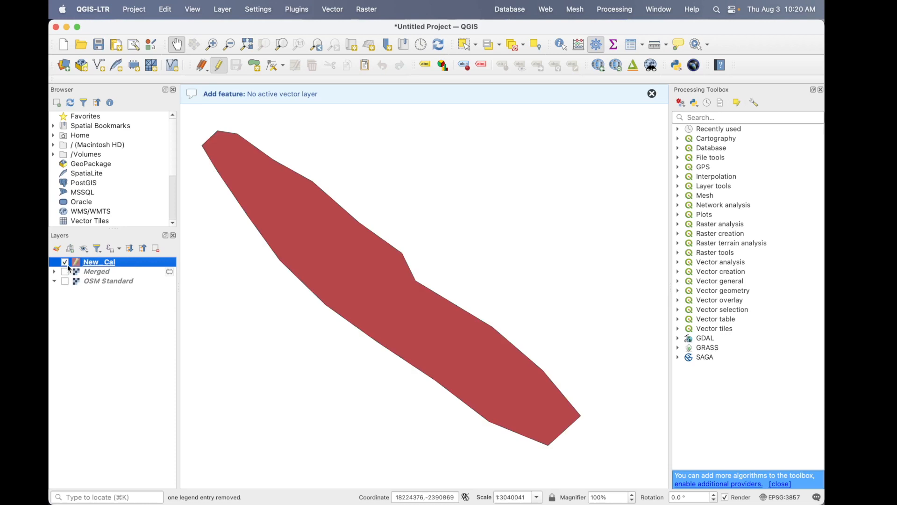
- Show the OSM Standard and Merged layers and remove the New_Cal layer from the project
click(65, 281)
click(65, 272)
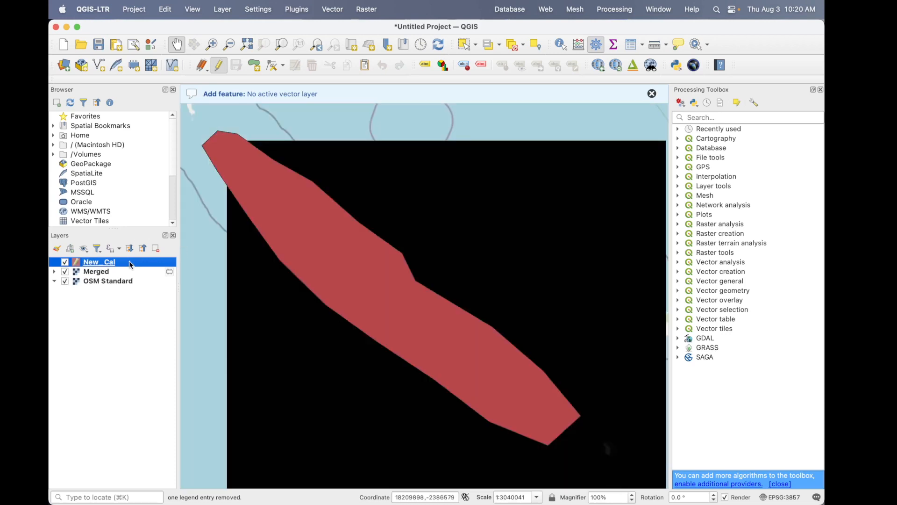
click(156, 249)
click(467, 277)
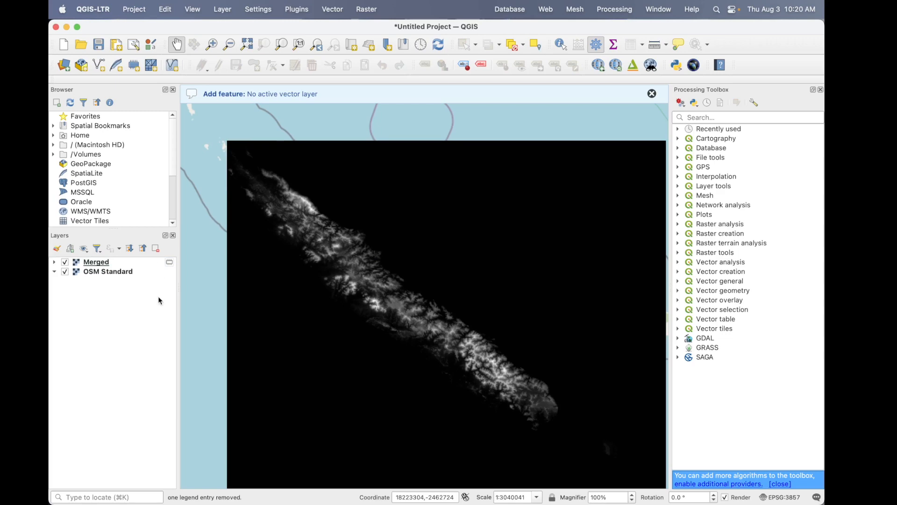
- Bring the downloaded new-caledonia files from Finder into QGIS and add all layers of new-caledonia.gpkg
key(super+Tab)
drag(359, 145, 145, 377)
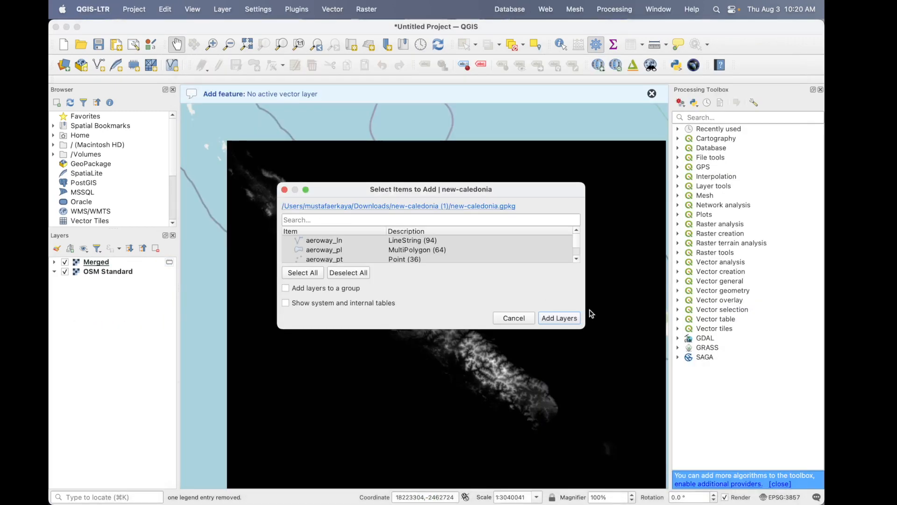
click(567, 318)
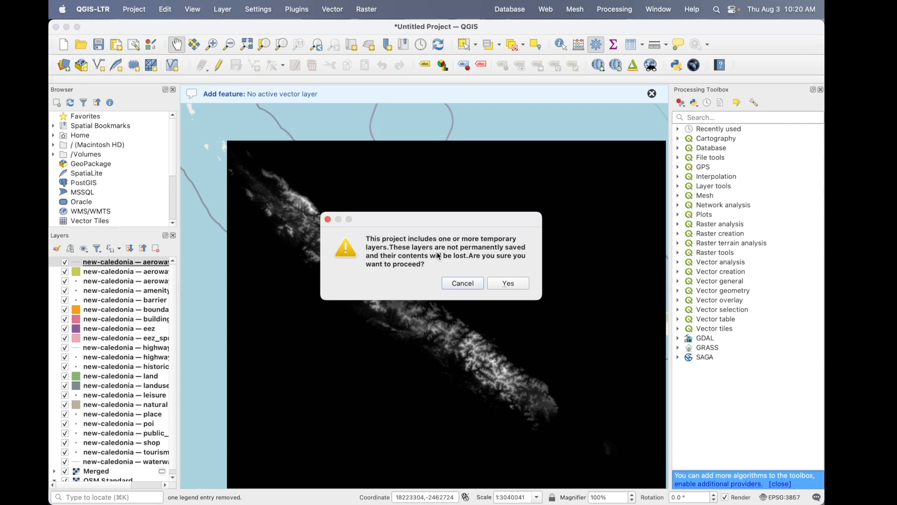
- Accept losing the temporary layers and save the current project as NewCal1 in the Tutorial for QGIS folder
click(510, 283)
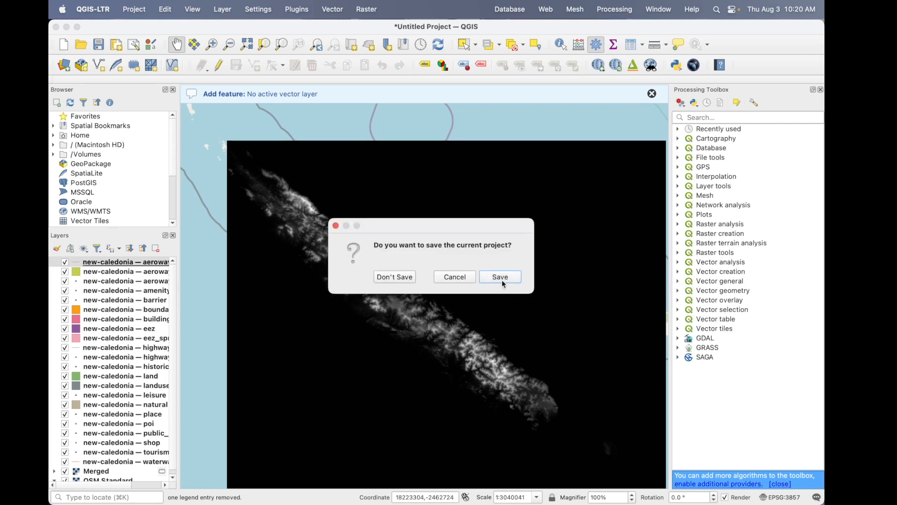
click(503, 281)
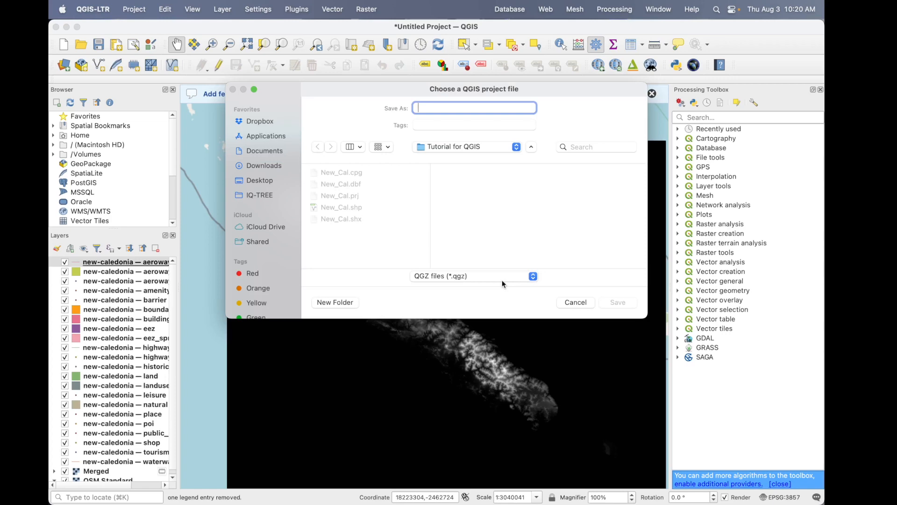
text(NewCal1)
click(616, 302)
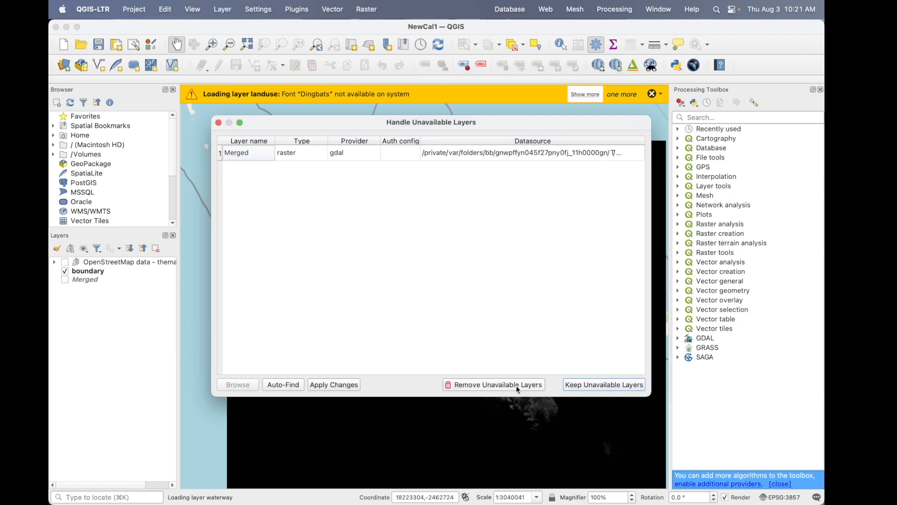
- Discard the unavailable Merged raster and let the OpenStreetMap data project finish loading
click(517, 385)
click(503, 272)
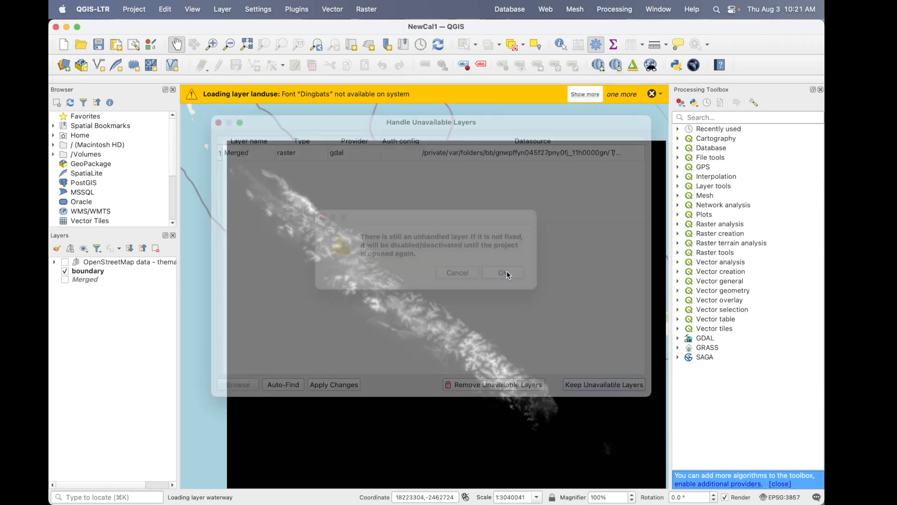
scroll(415, 365, down, 3)
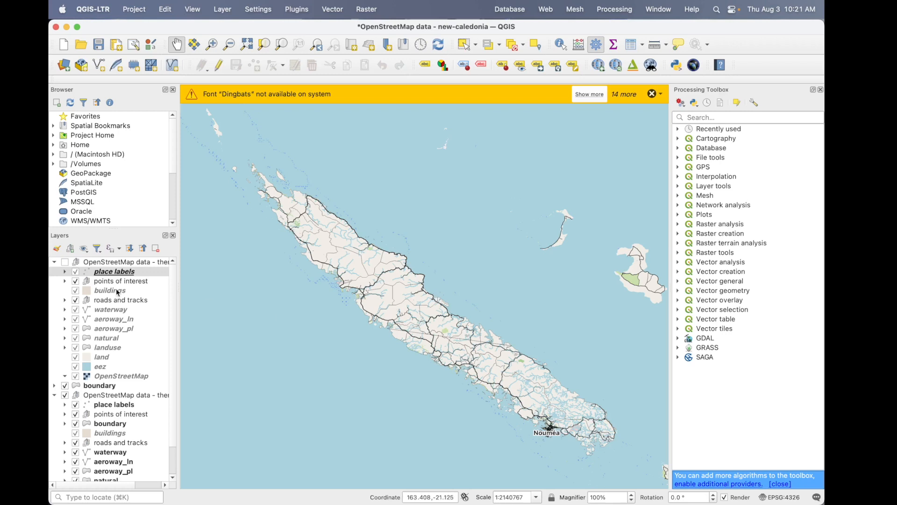
- Turn on the first OpenStreetMap data group and bring the island's southern end around Nouméa into view
click(76, 293)
click(76, 292)
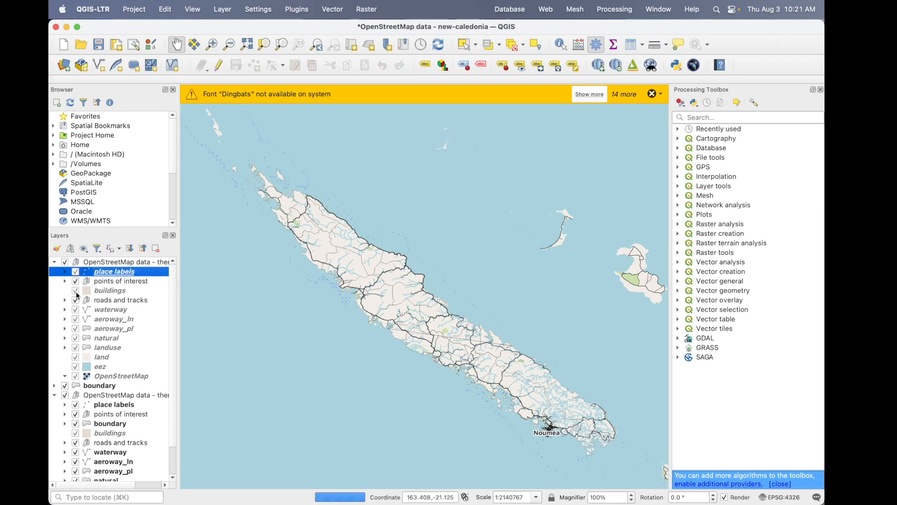
scroll(551, 411, up, 1)
scroll(551, 411, up, 5)
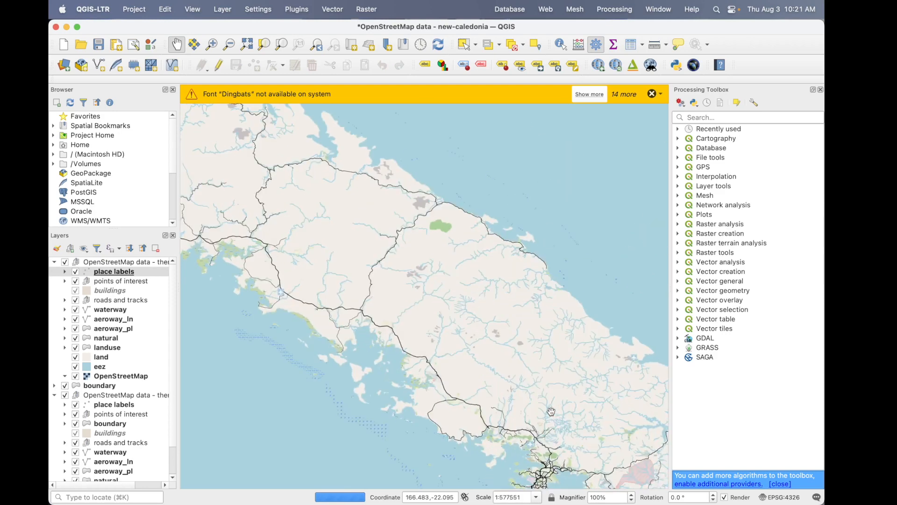
drag(552, 412, 391, 290)
scroll(391, 290, up, 2)
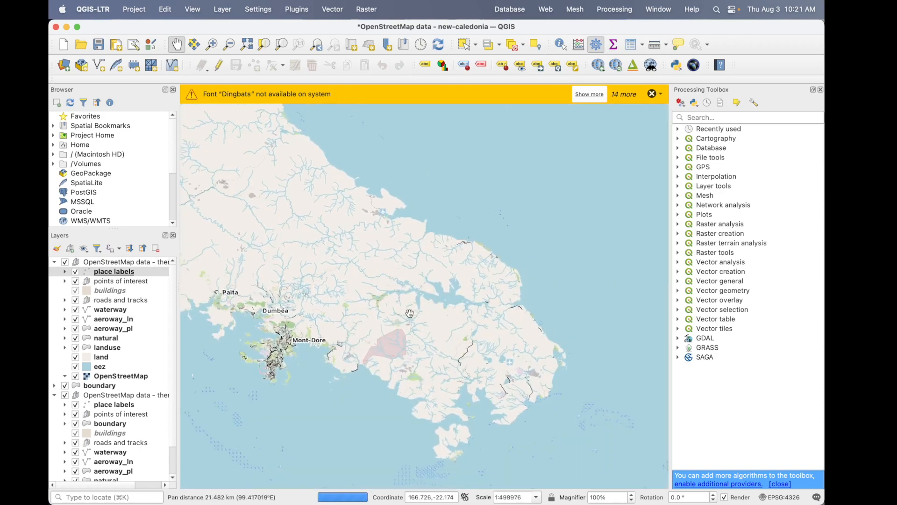
drag(408, 314, 410, 270)
scroll(410, 270, down, 1)
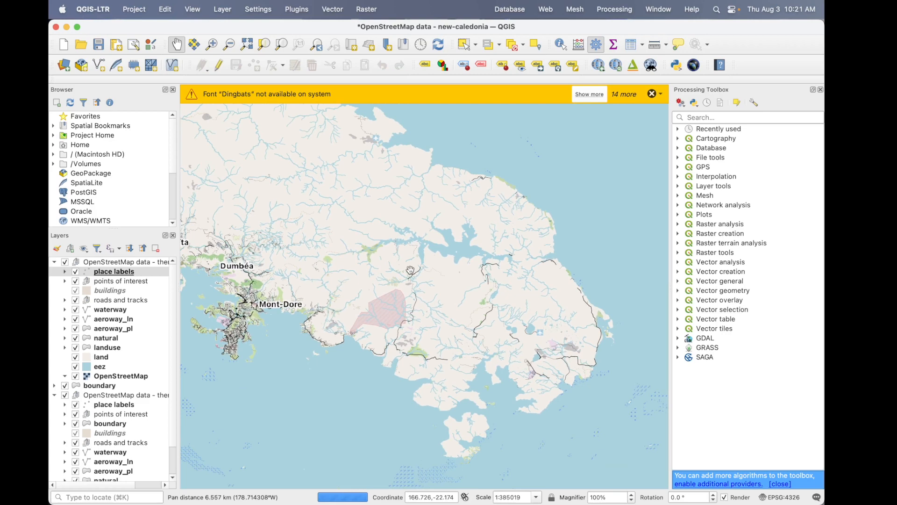
- Switch the place labels and the roads and tracks off and on to check what each contributes to the map
click(75, 272)
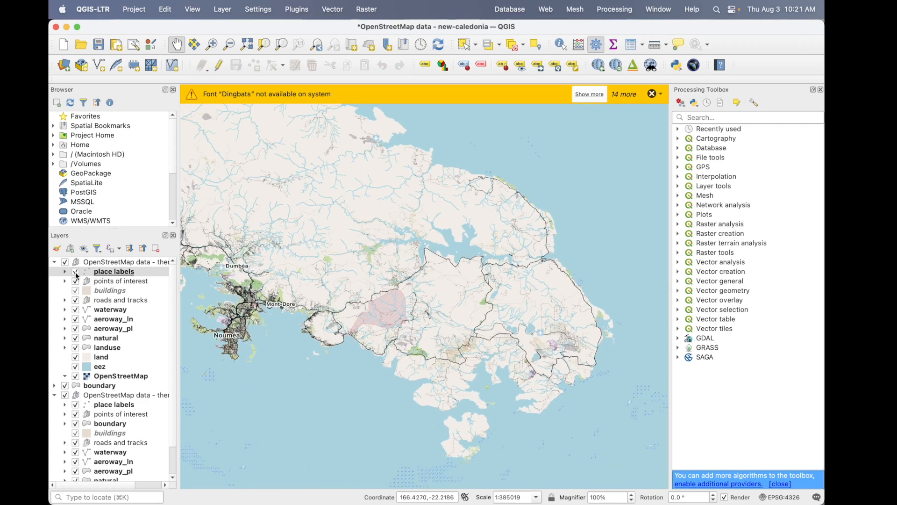
click(75, 272)
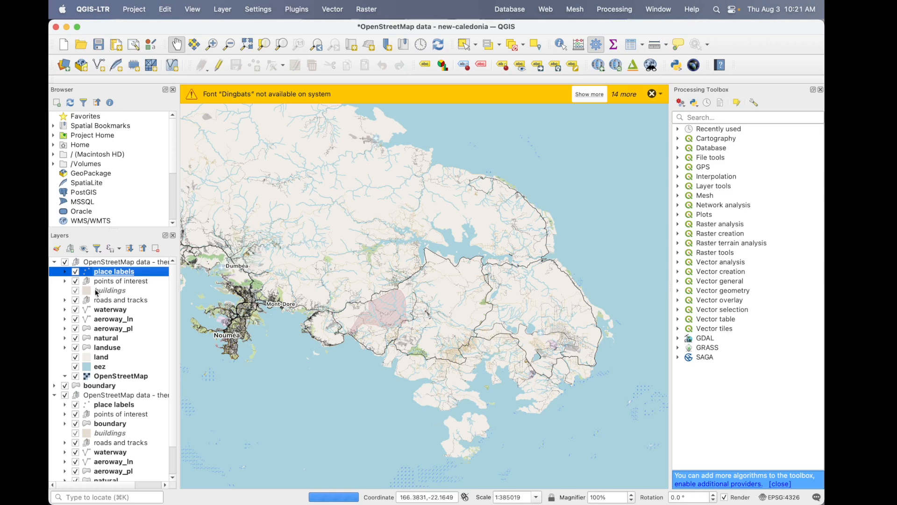
click(76, 292)
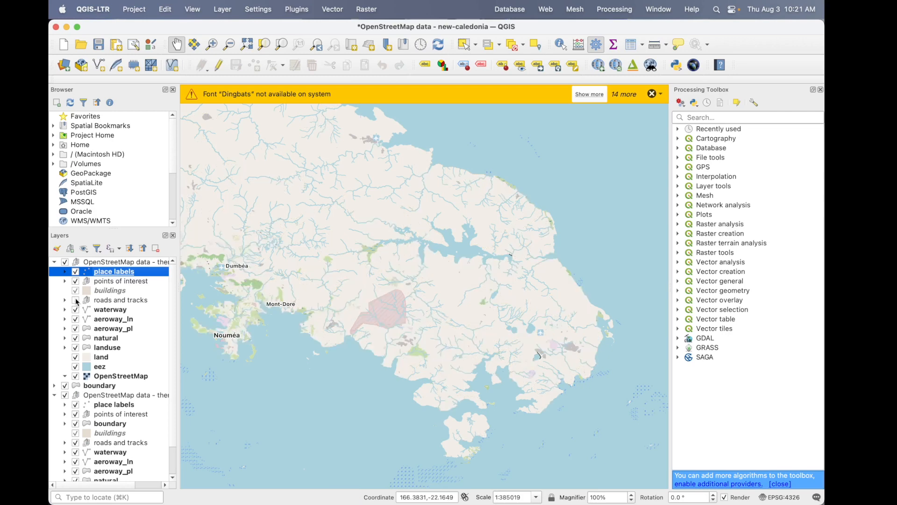
click(77, 302)
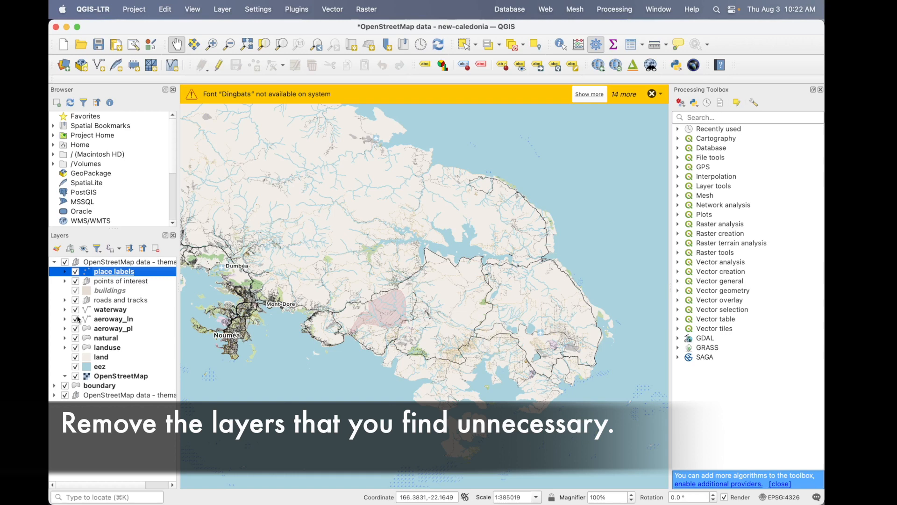
- Remove the buildings layer from the first OpenStreetMap data group
click(75, 291)
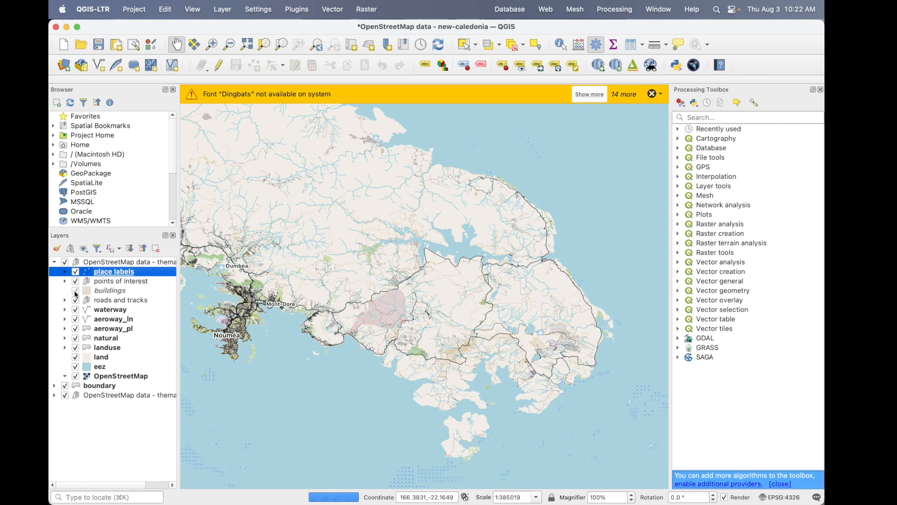
click(85, 293)
click(157, 250)
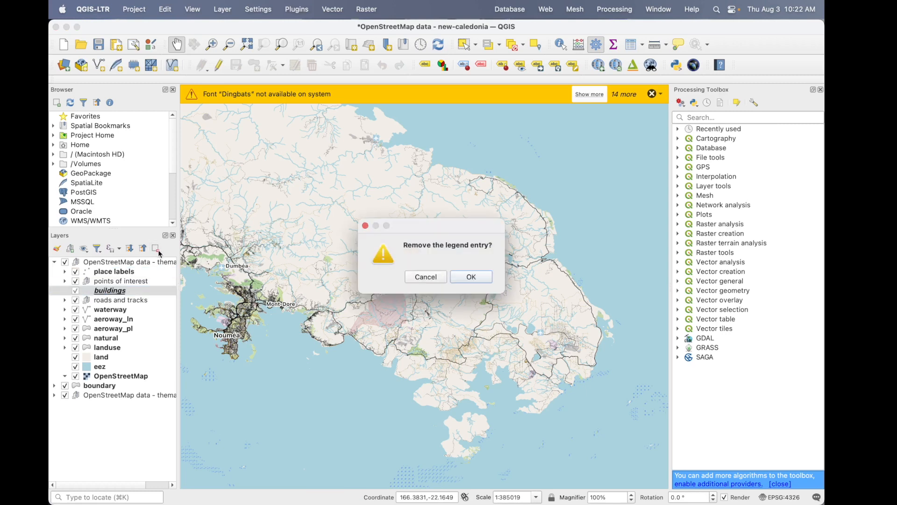
click(470, 277)
- Toggle the roads and tracks group, check the finished elevation map slide in PowerPoint, and return to QGIS
click(75, 290)
click(75, 291)
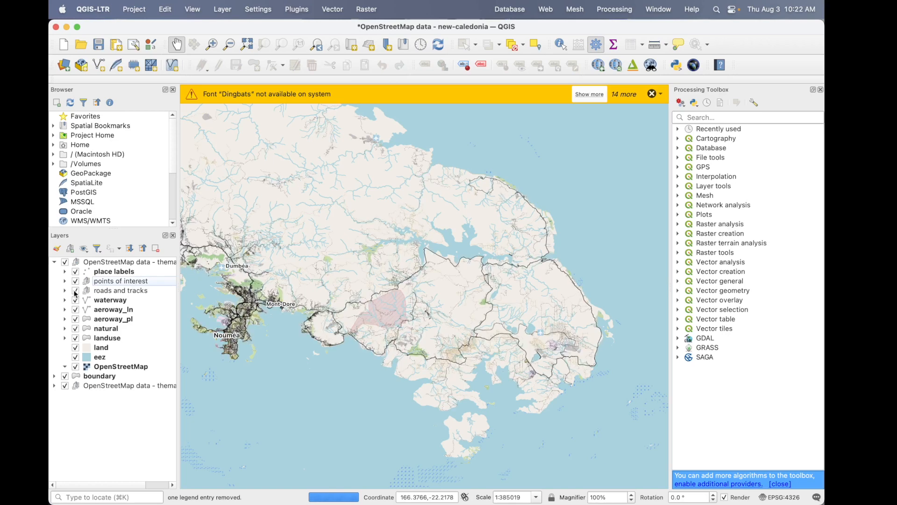
key(alt+Tab)
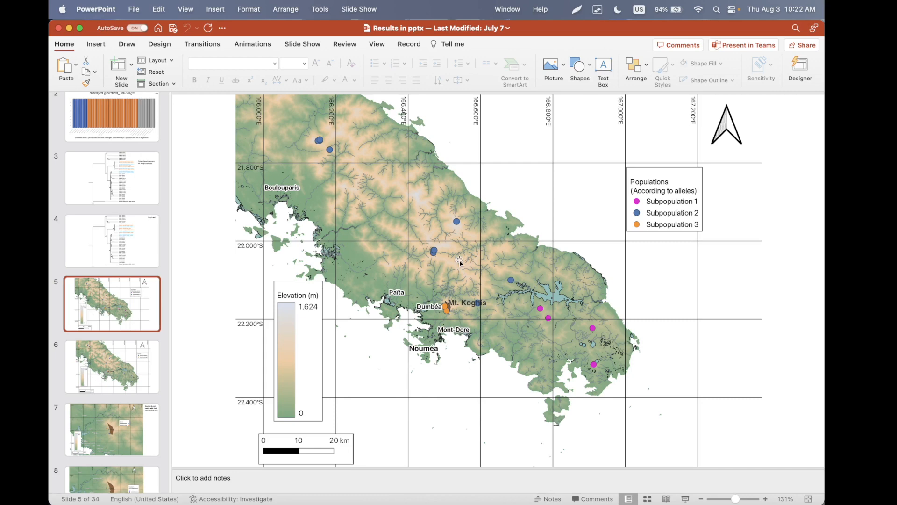
key(alt+Tab)
- Remove the roads and tracks group from the first OpenStreetMap data group
click(143, 292)
click(156, 248)
click(470, 275)
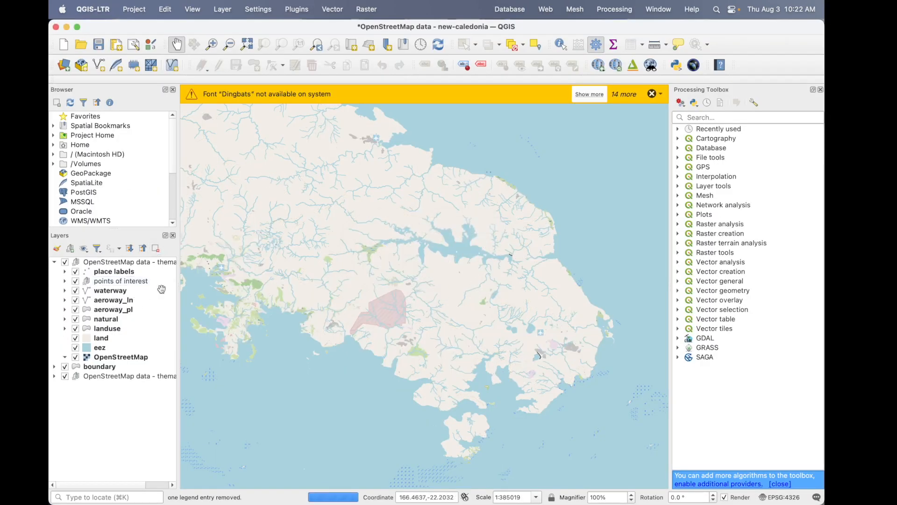
- Check the effect of the eez layer on the map and remove it from the first OpenStreetMap data group
scroll(395, 295, down, 1)
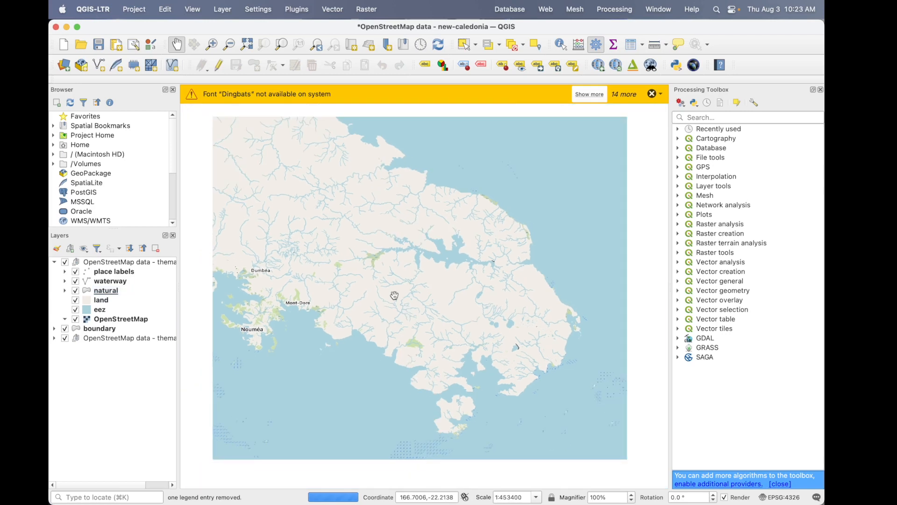
drag(394, 294, 457, 262)
click(76, 310)
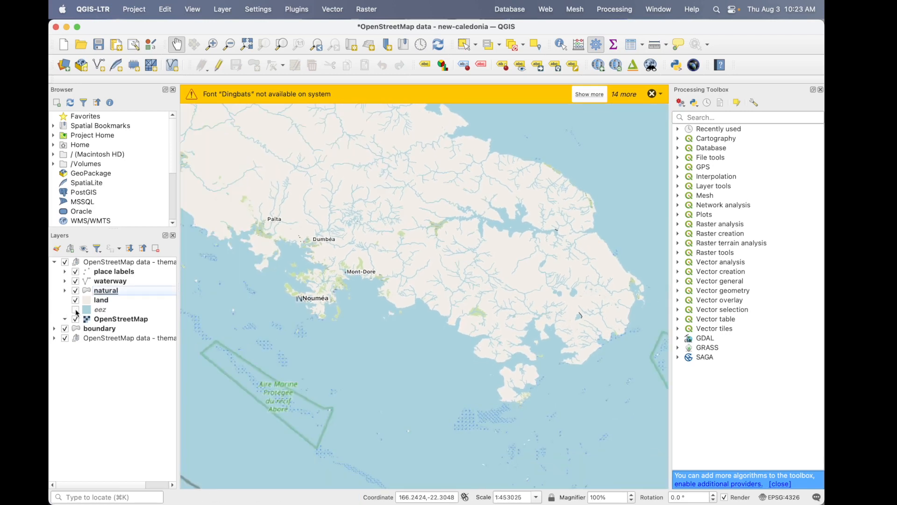
click(75, 310)
click(100, 310)
click(155, 248)
click(467, 276)
- Toggle the OpenStreetMap base layer to check its effect and remove it from the first OpenStreetMap data group
click(76, 310)
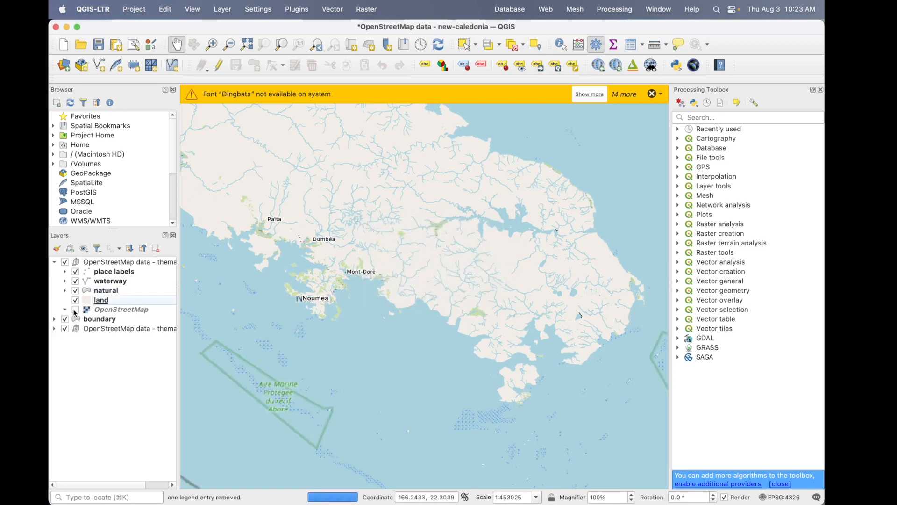
click(75, 310)
click(75, 310)
click(126, 309)
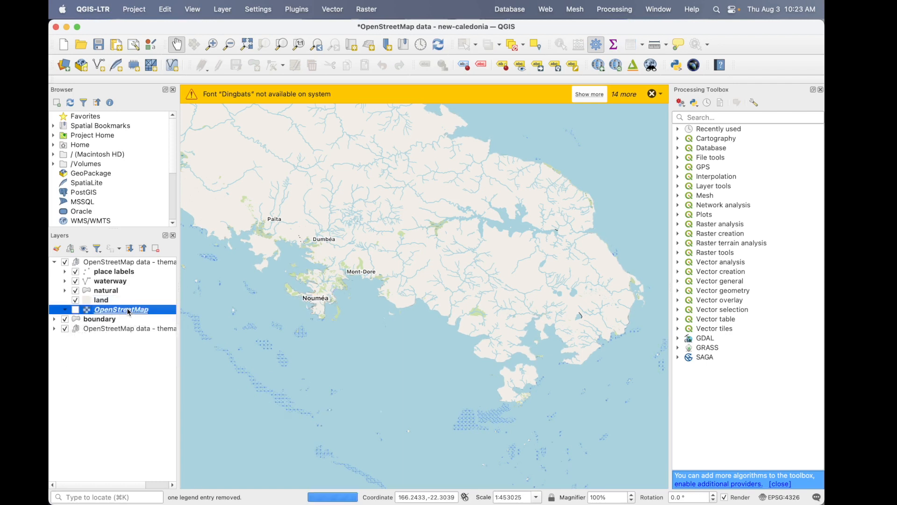
click(159, 252)
click(467, 276)
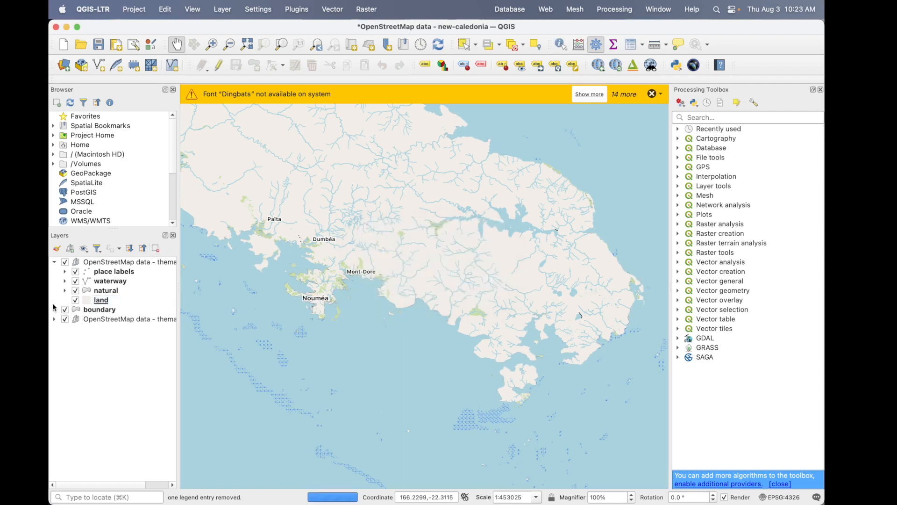
- Toggle the boundary layer off and on at different zoom levels around Nouméa to examine what it draws
click(66, 312)
click(66, 310)
scroll(313, 301, up, 3)
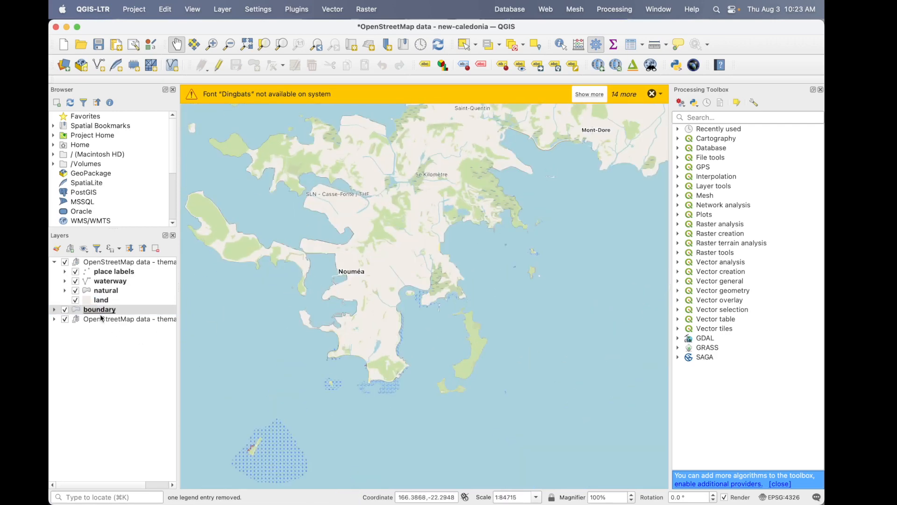
click(65, 310)
click(66, 310)
scroll(374, 303, down, 3)
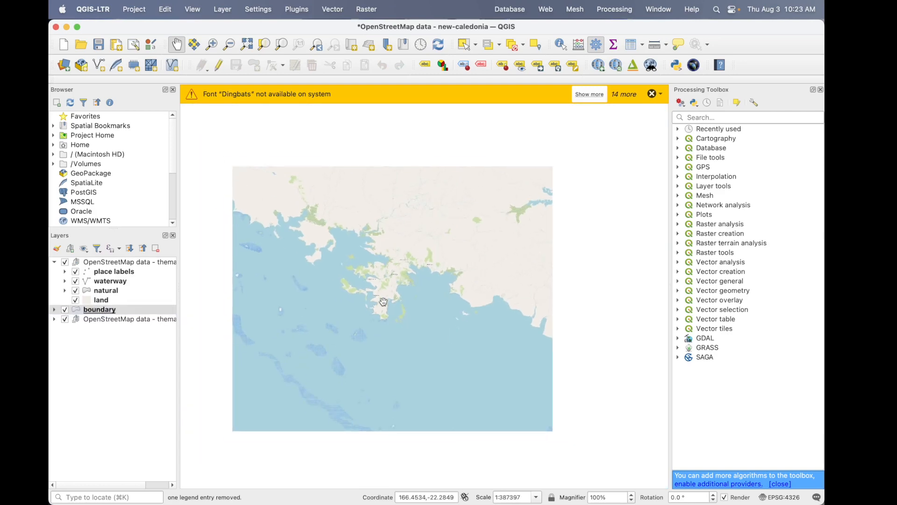
drag(383, 301, 453, 321)
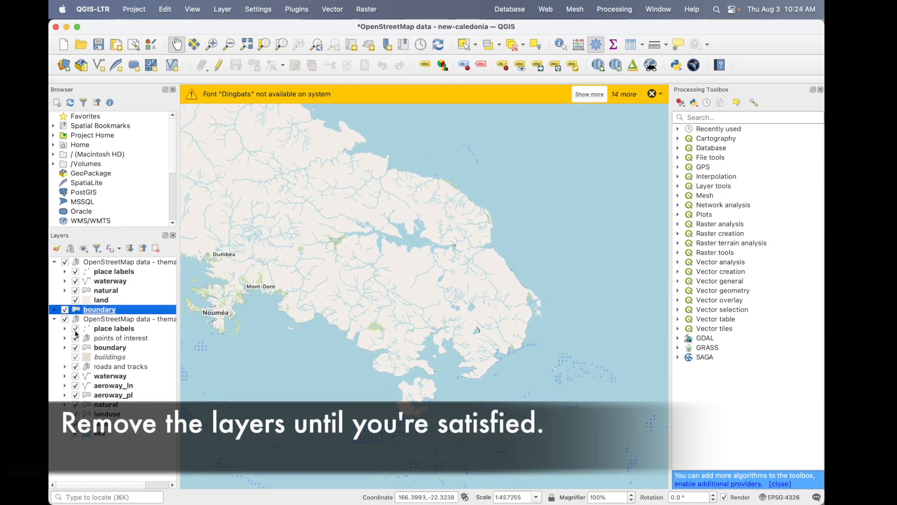
- Check the place labels of the second OpenStreetMap data group on the map and remove that whole group
click(75, 328)
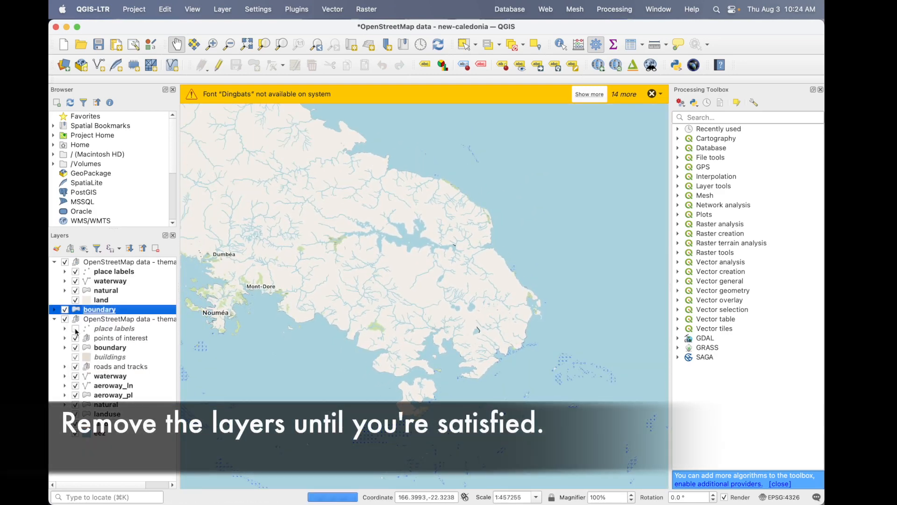
click(75, 328)
drag(289, 312, 370, 313)
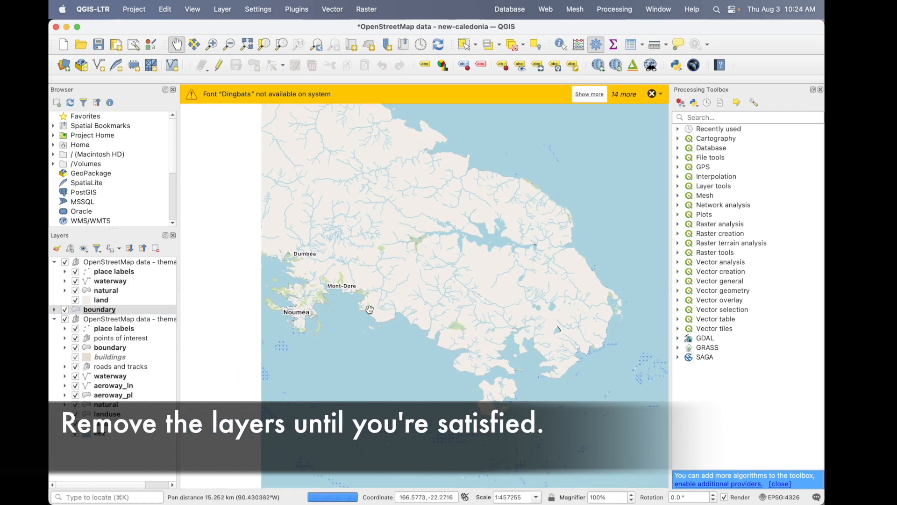
click(119, 321)
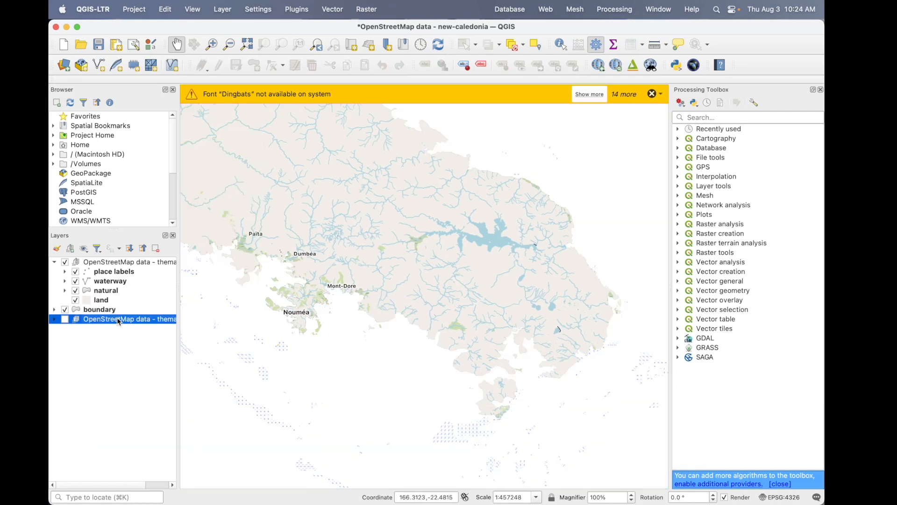
right_click(119, 321)
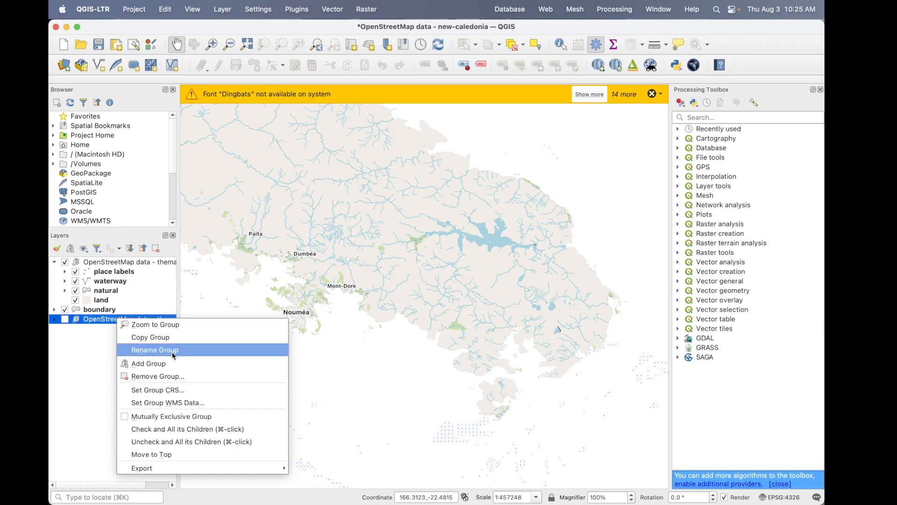
click(180, 379)
click(466, 278)
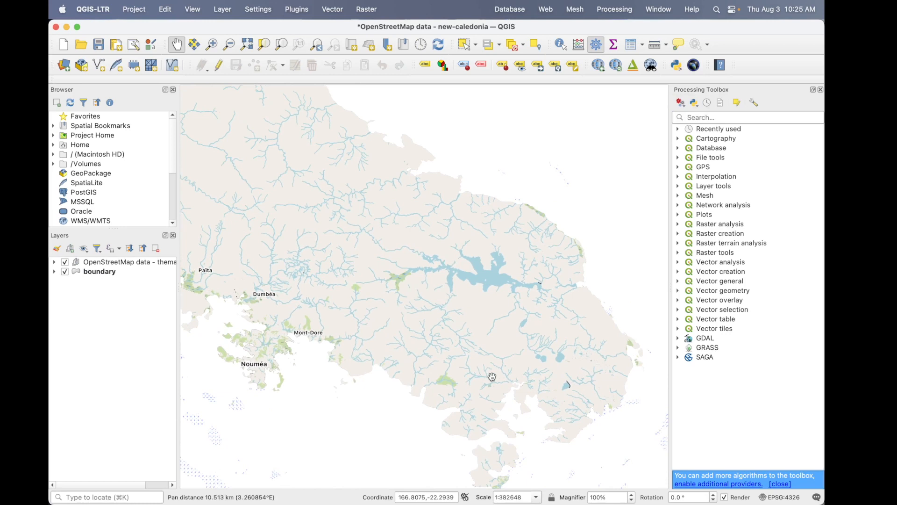
- Move the place labels, waterway, natural and land layers out of the OpenStreetMap data group to below the boundary layer
drag(491, 377, 481, 310)
scroll(480, 311, up, 1)
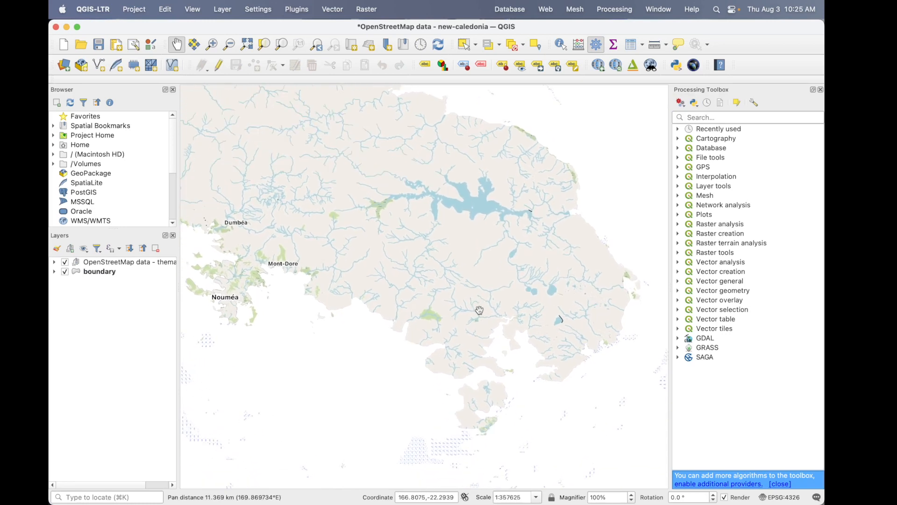
click(55, 262)
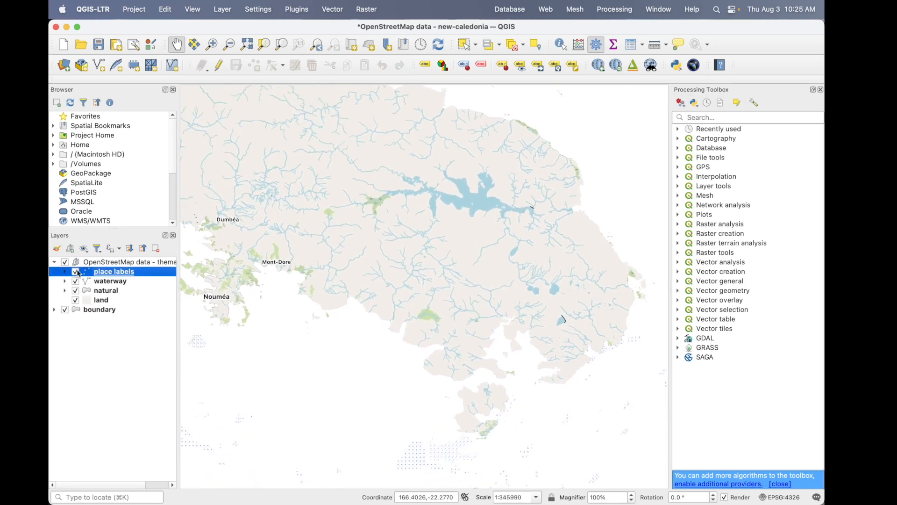
shift+click(122, 280)
shift+click(125, 291)
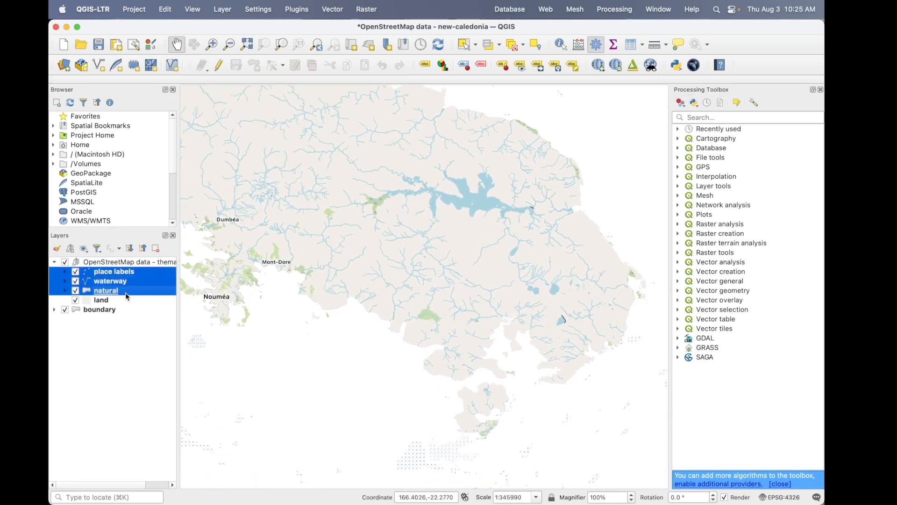
shift+click(125, 301)
drag(142, 276, 125, 346)
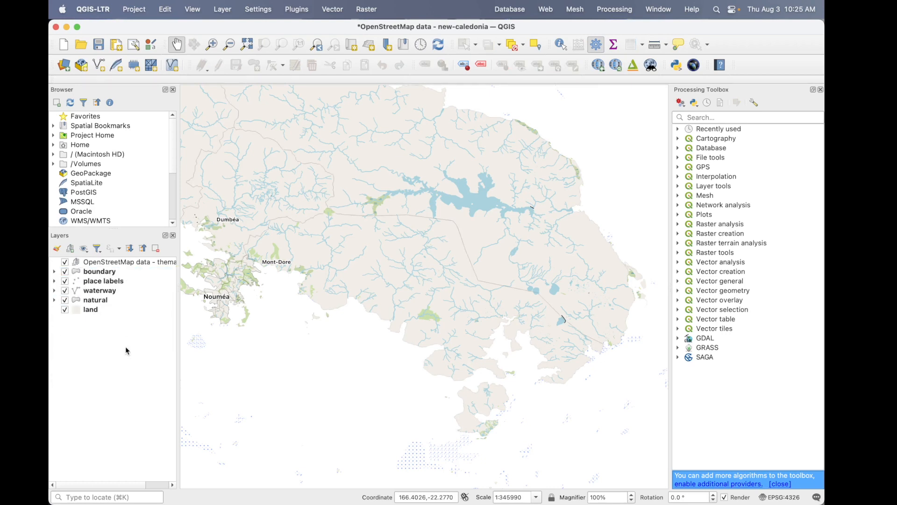
- Hide the reef category of the natural layer and check the effect of its wetland and water categories
click(156, 248)
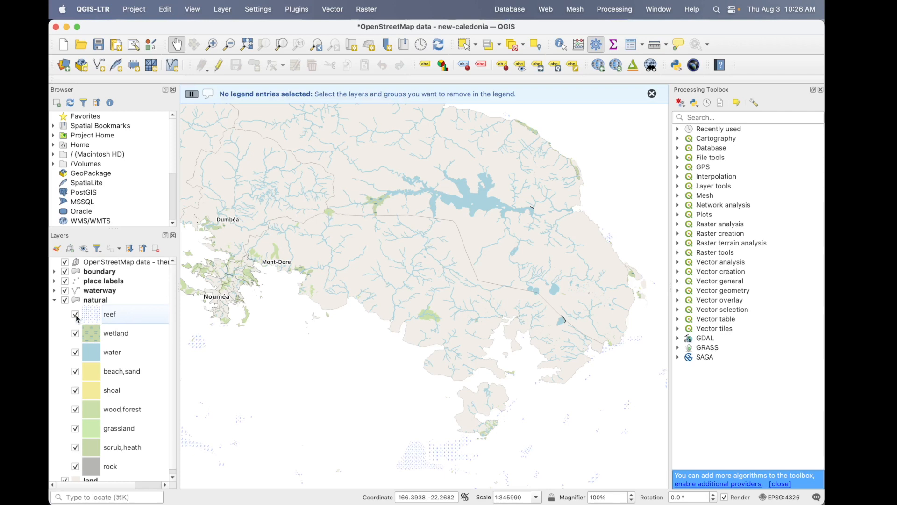
click(76, 315)
click(76, 333)
click(76, 333)
click(76, 352)
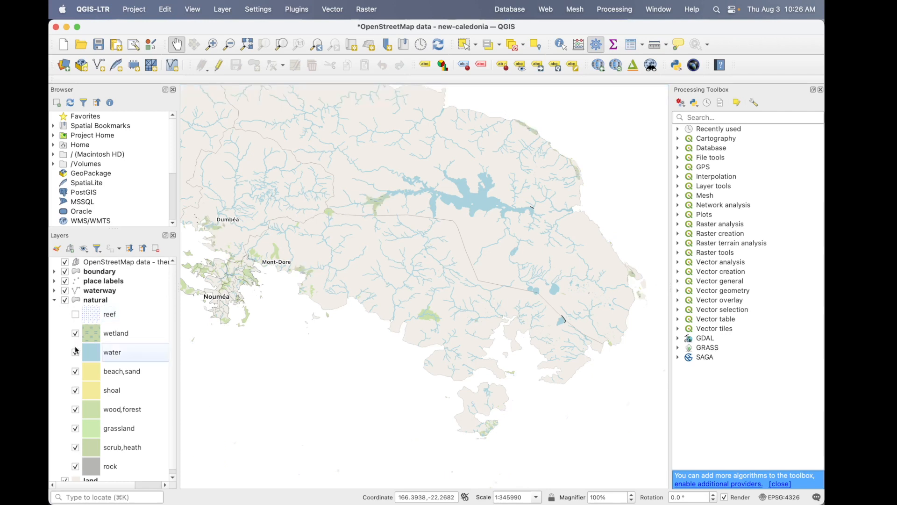
click(76, 353)
click(76, 353)
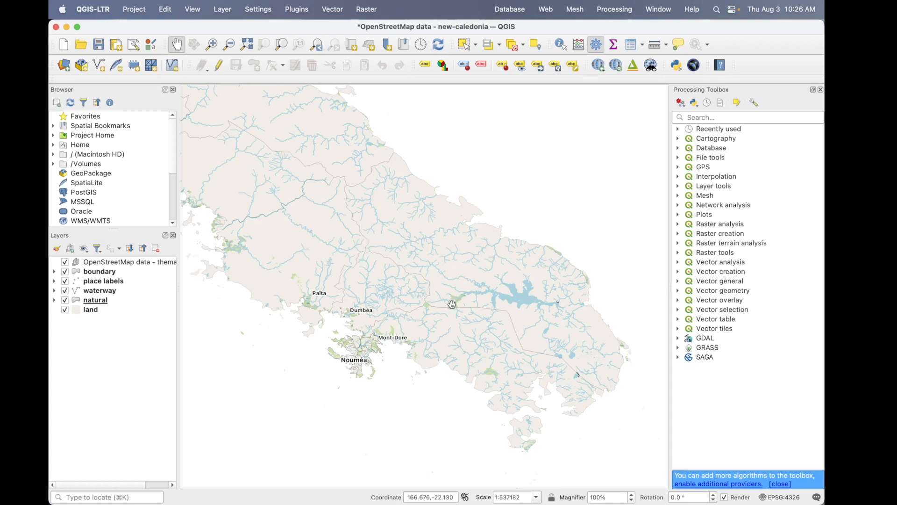
- Toggle the boundary layer off and on to examine what it draws across the main island
drag(435, 305, 438, 302)
scroll(428, 272, down, 3)
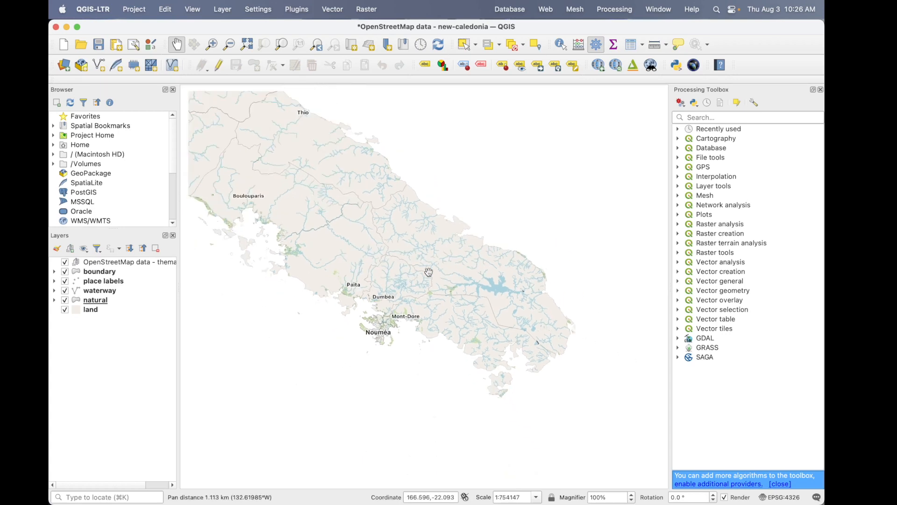
drag(429, 271, 469, 325)
scroll(469, 325, down, 1)
click(64, 272)
click(64, 273)
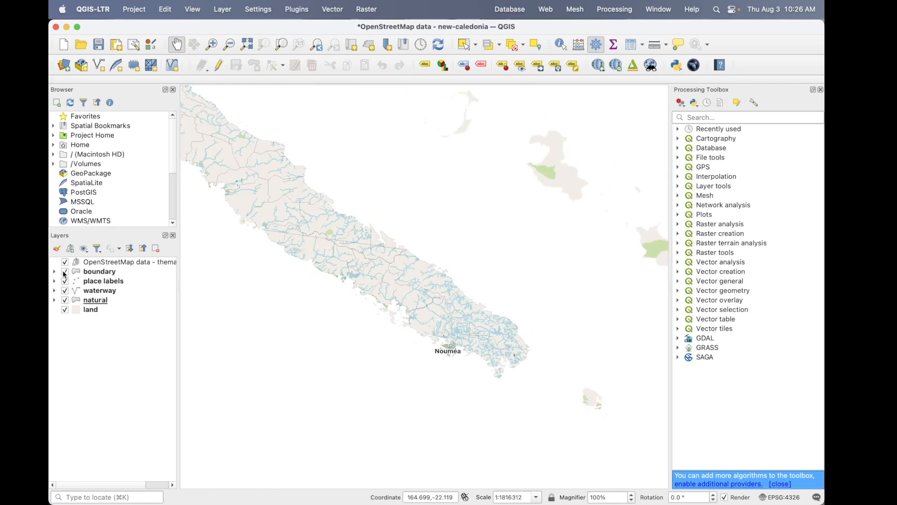
- Download the SRTM tiles for the canvas extent around the whole main island, north -18, south -24, west 162, east 169, and load them
click(99, 271)
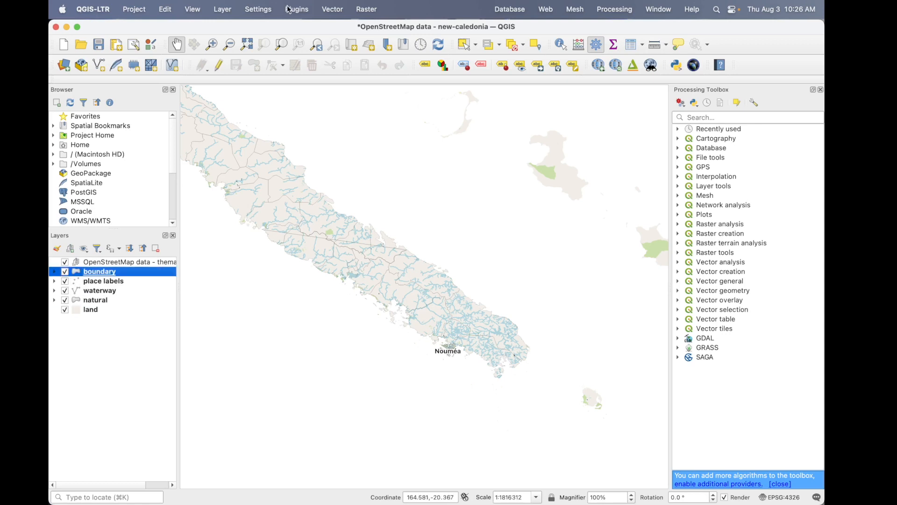
click(297, 10)
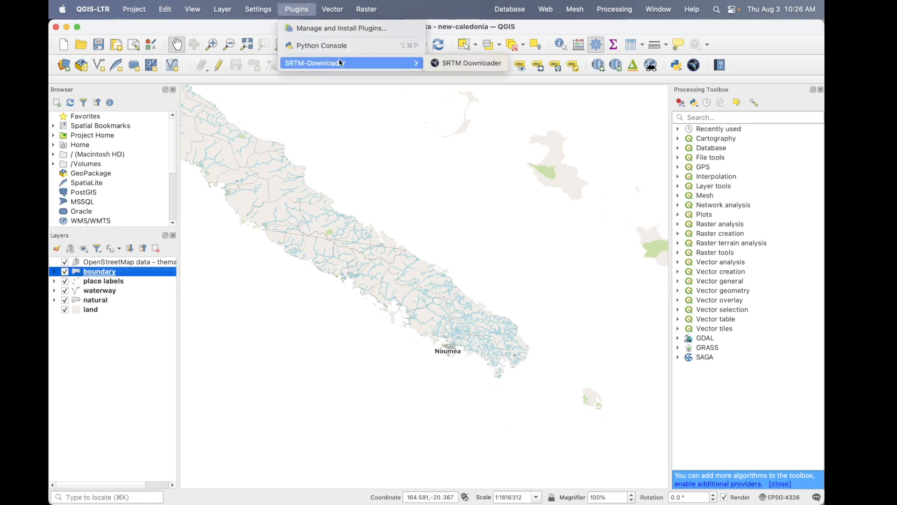
click(475, 178)
click(475, 178)
scroll(475, 178, down, 1)
scroll(475, 177, down, 1)
drag(362, 271, 468, 271)
scroll(468, 271, down, 3)
scroll(468, 271, down, 1)
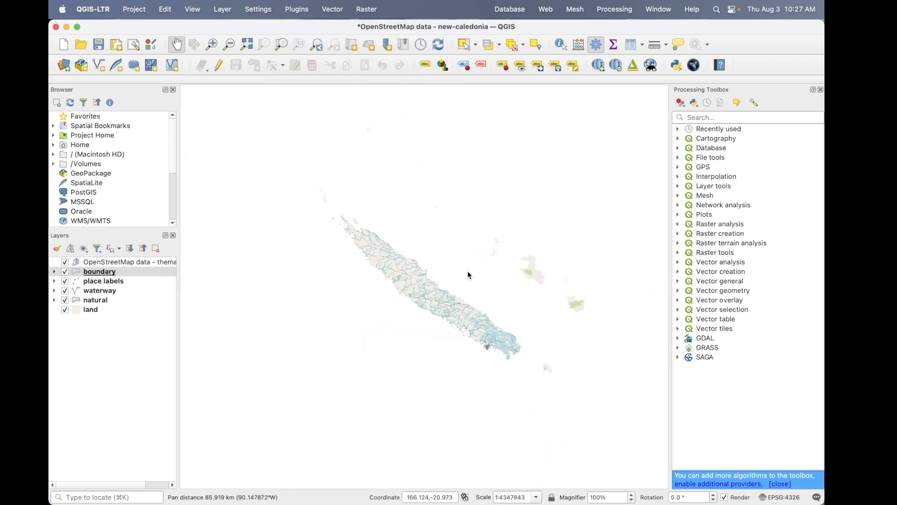
click(367, 10)
mouse_move(276, 12)
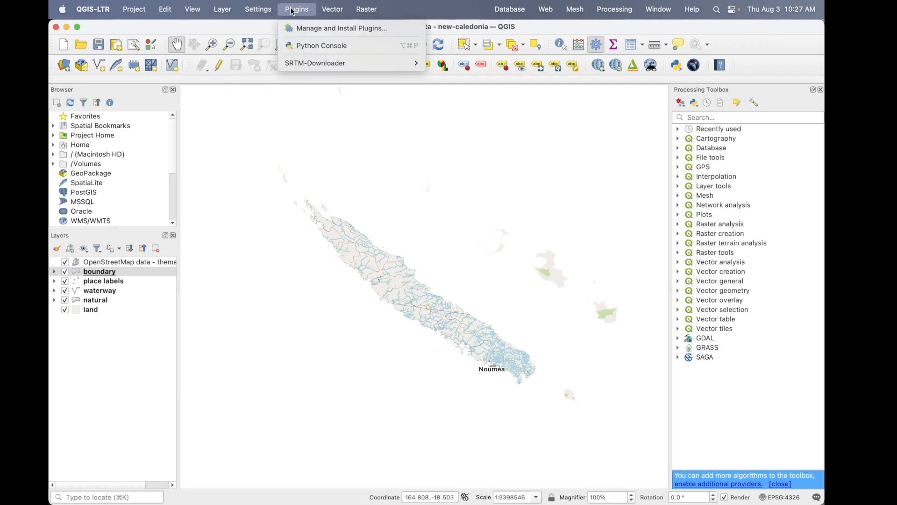
mouse_move(313, 67)
click(456, 66)
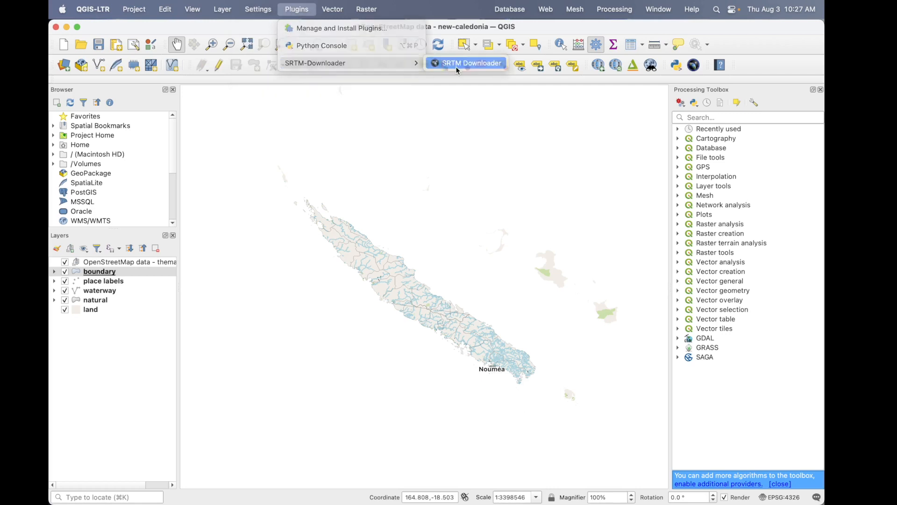
click(418, 135)
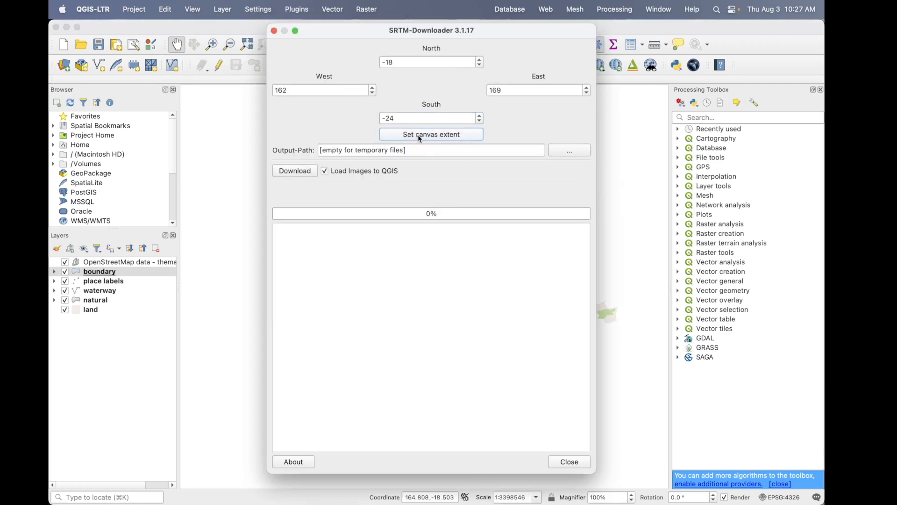
click(295, 171)
click(529, 298)
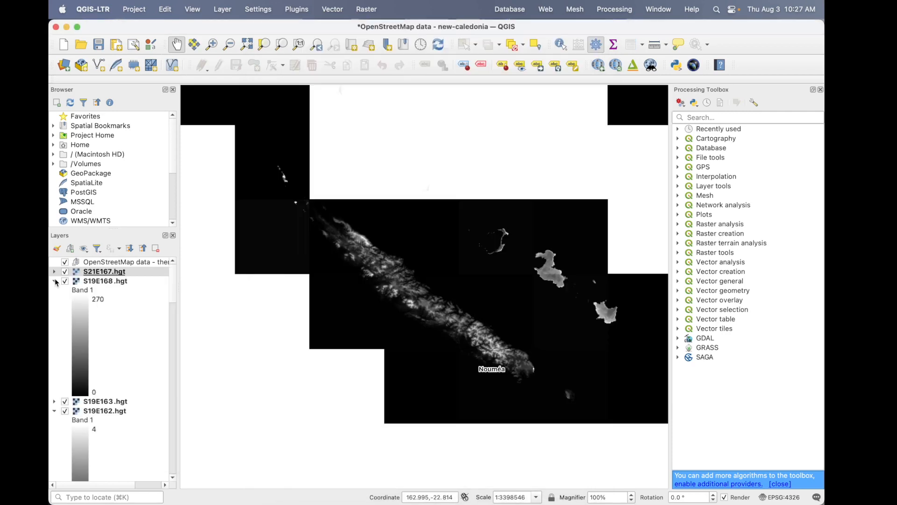
- Collapse the legends of the downloaded SRTM tile layers in the layer list
click(54, 318)
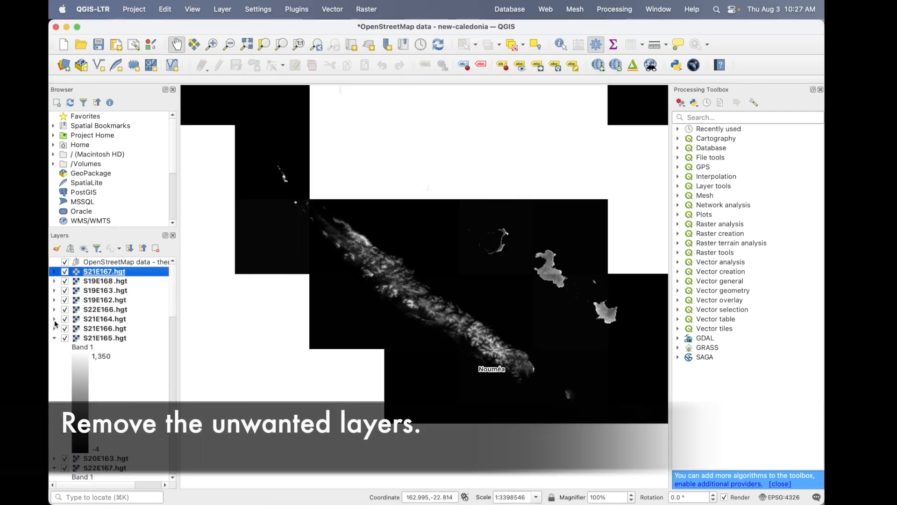
click(55, 338)
click(55, 357)
click(53, 376)
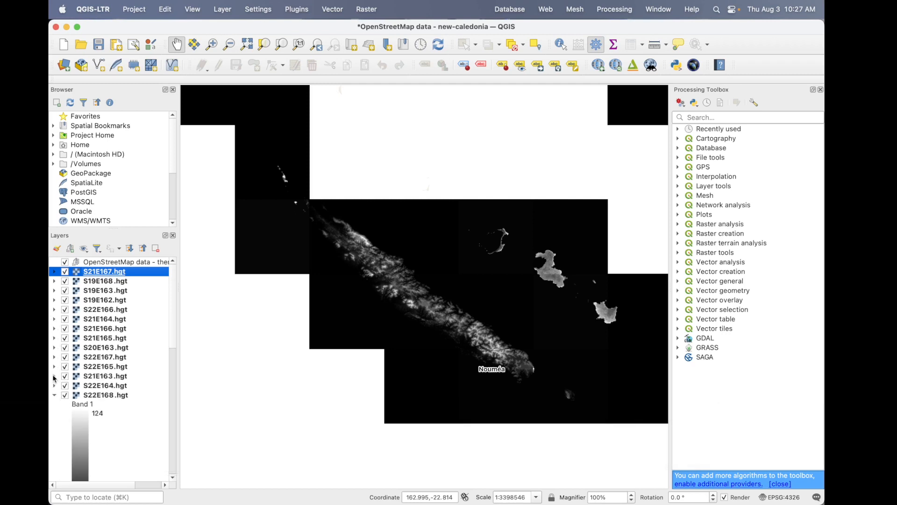
click(55, 395)
click(55, 414)
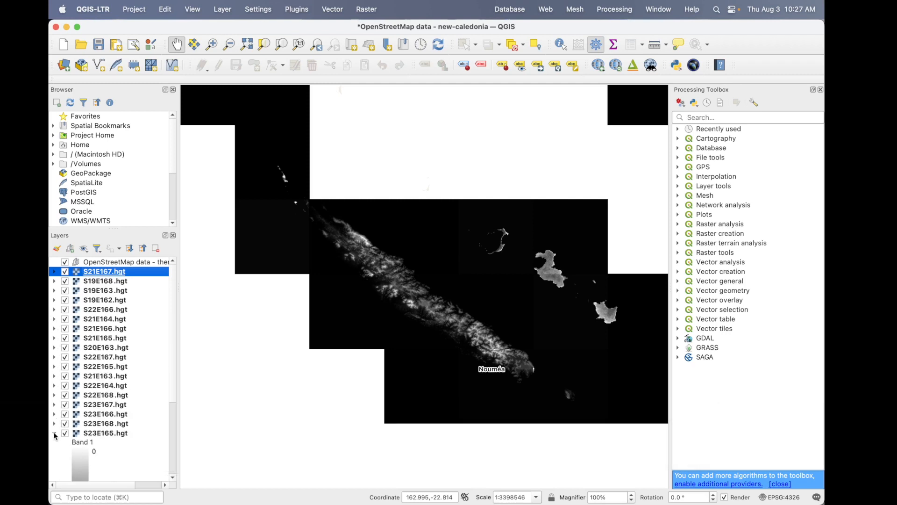
click(54, 433)
- Hide the SRTM tiles S21E167, S19E168, S19E163 and S19E162, which lie off the main island
click(65, 273)
click(65, 272)
click(66, 273)
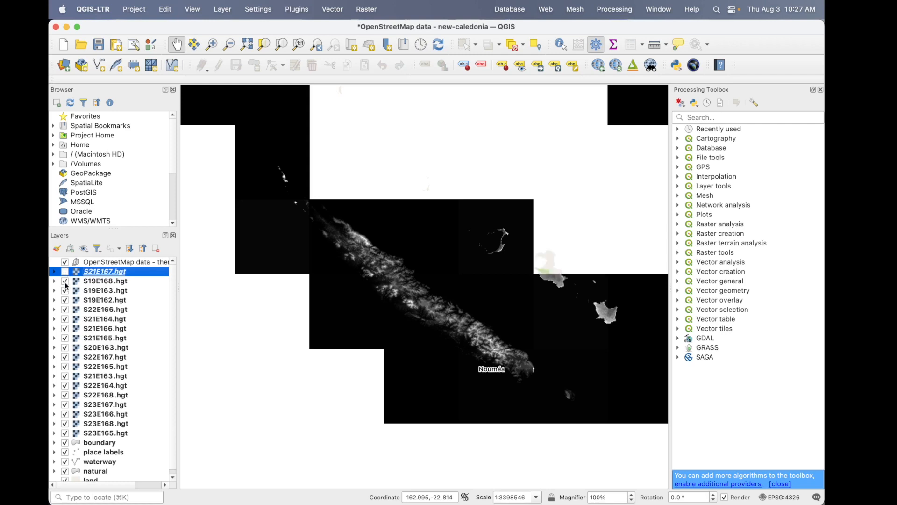
click(66, 282)
click(65, 291)
click(65, 301)
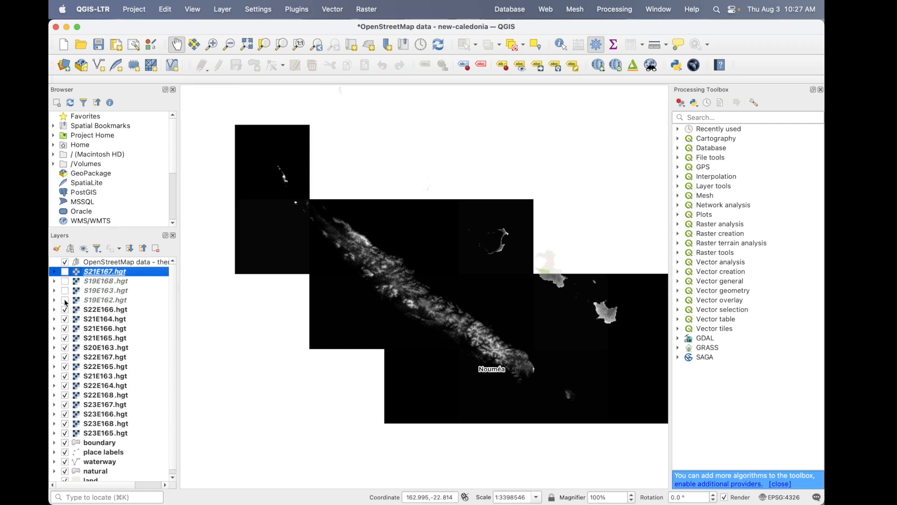
- Hide the SRTM tile S21E166 and check the coverage of S22E166, S21E164 and S21E165, keeping those three displayed
click(66, 311)
click(66, 311)
click(66, 320)
click(66, 320)
click(66, 329)
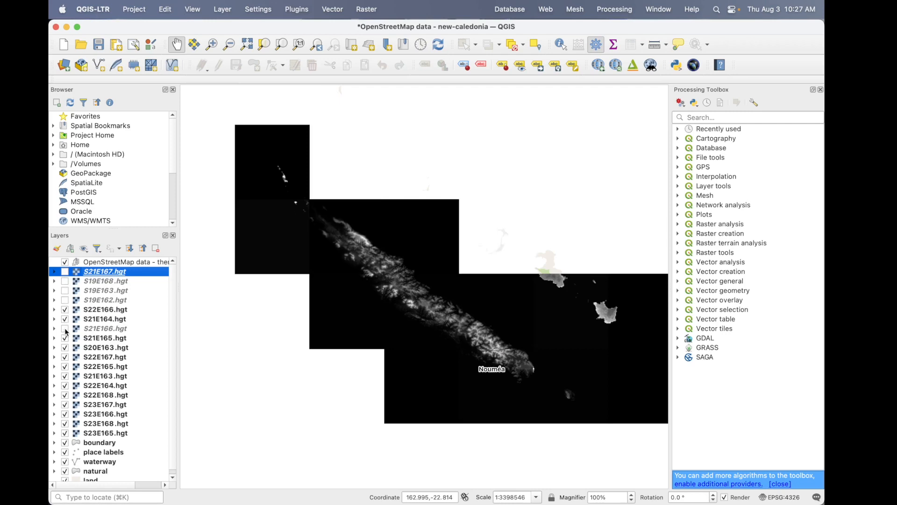
click(65, 339)
click(65, 338)
- Hide the SRTM tile S22E167 and check the coverage of S20E163, S22E165 and S21E163, keeping those three displayed
click(65, 348)
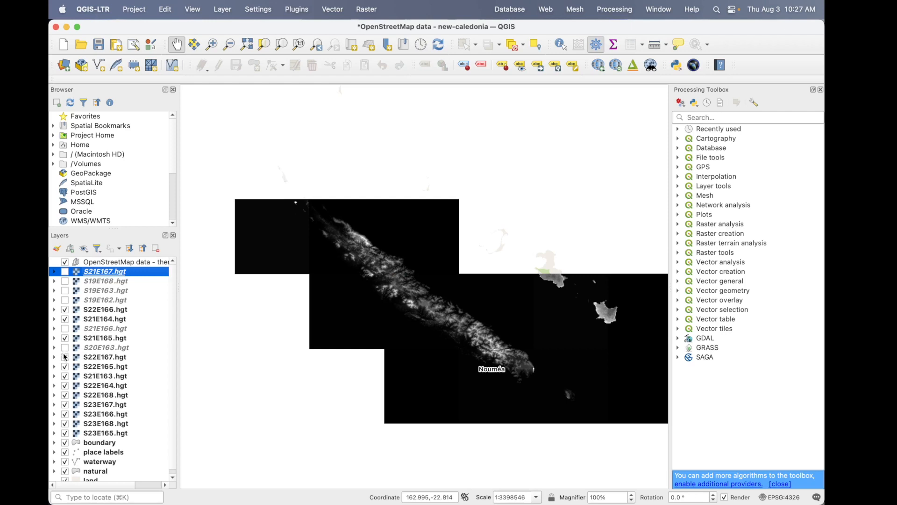
click(65, 357)
click(65, 367)
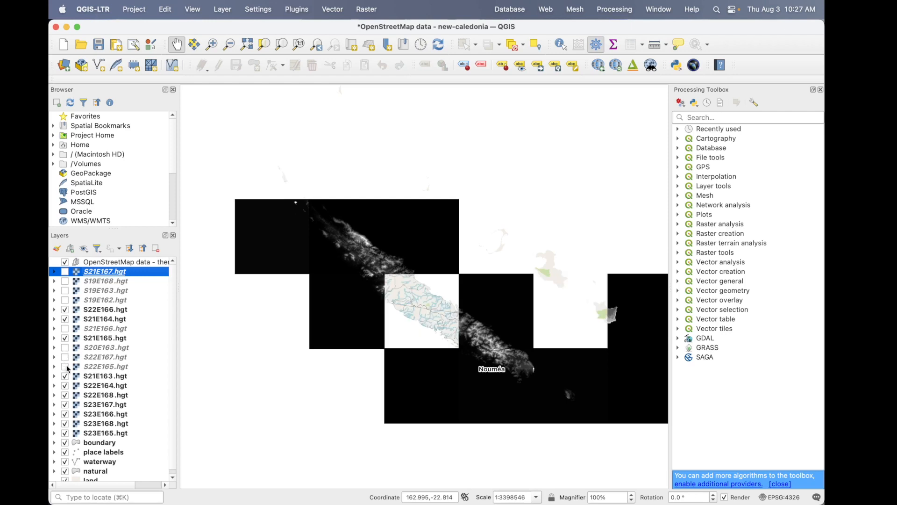
click(65, 367)
click(65, 377)
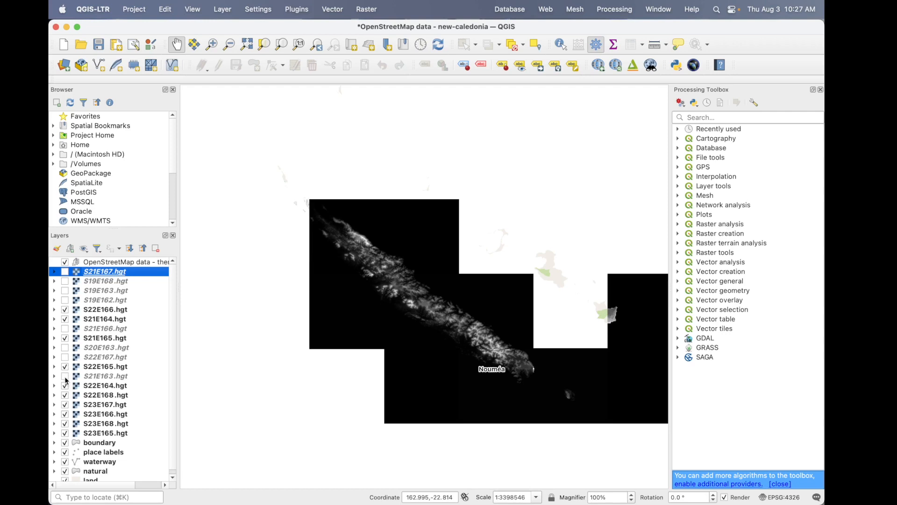
click(65, 376)
click(65, 347)
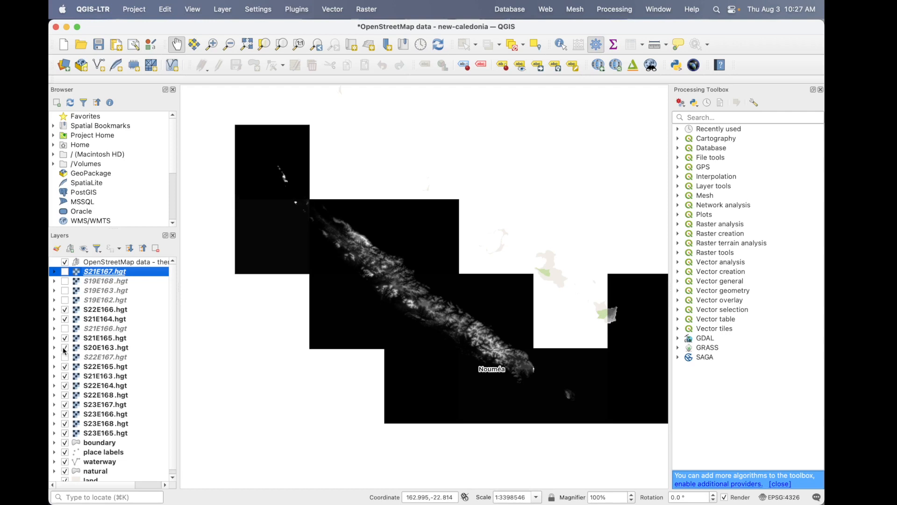
- Hide the SRTM tiles S22E168, S23E168 and S23E165, checking S22E164, S23E167 and S23E166 but keeping them displayed
click(65, 386)
click(65, 386)
click(65, 395)
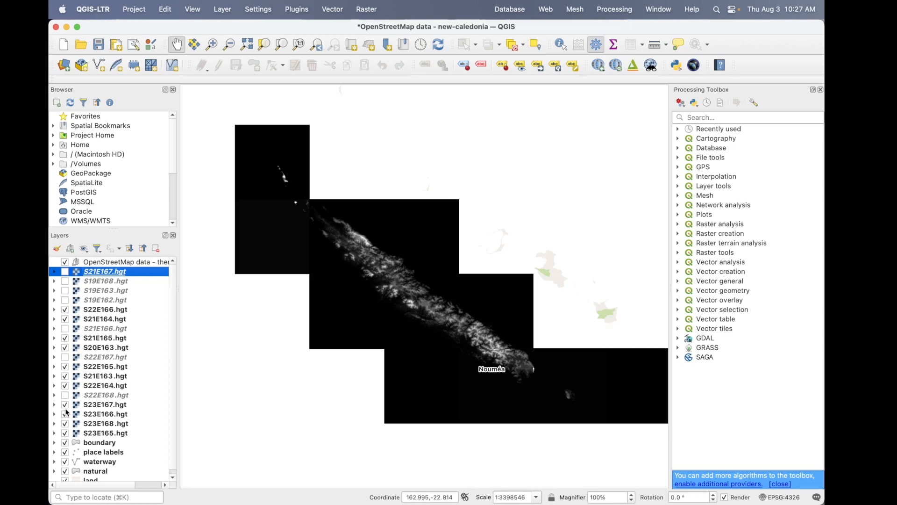
click(65, 405)
click(65, 405)
click(65, 414)
click(65, 414)
click(65, 424)
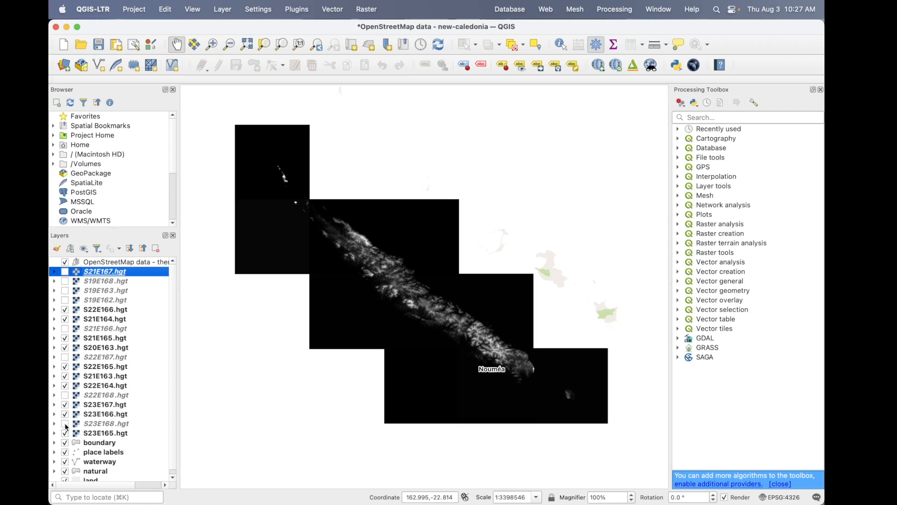
click(64, 433)
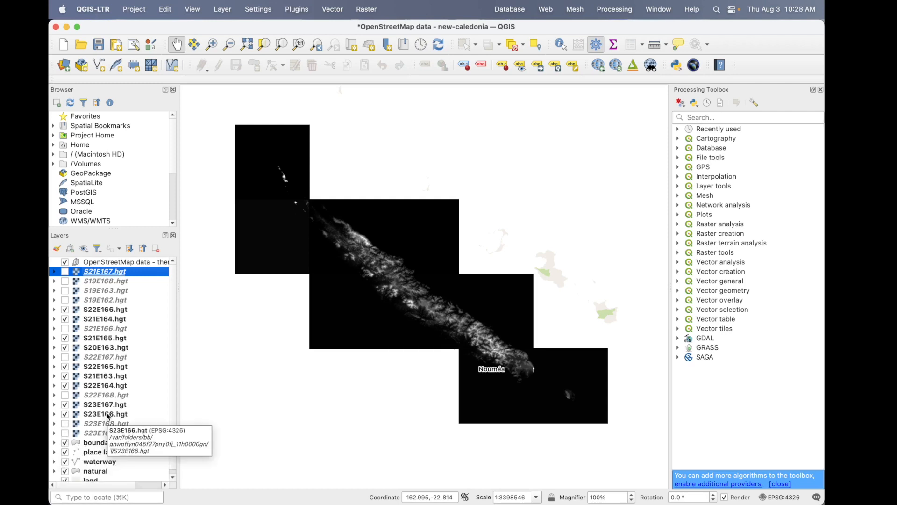
- Remove the nine hidden SRTM tiles S21E167, S19E168, S19E163, S19E162, S21E166, S22E167, S22E168, S23E168 and S23E165 from the project
click(107, 433)
super+click(100, 420)
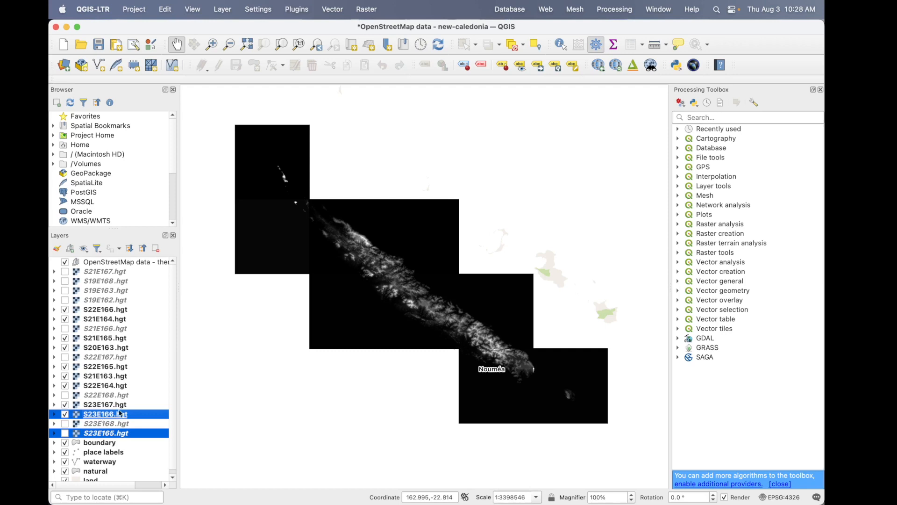
click(142, 425)
super+click(115, 434)
super+click(104, 398)
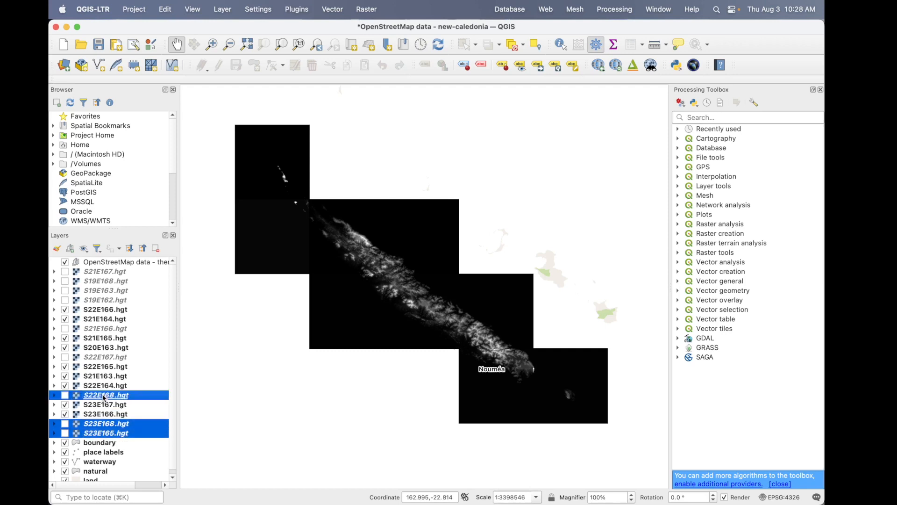
super+click(101, 358)
super+click(101, 329)
super+click(103, 301)
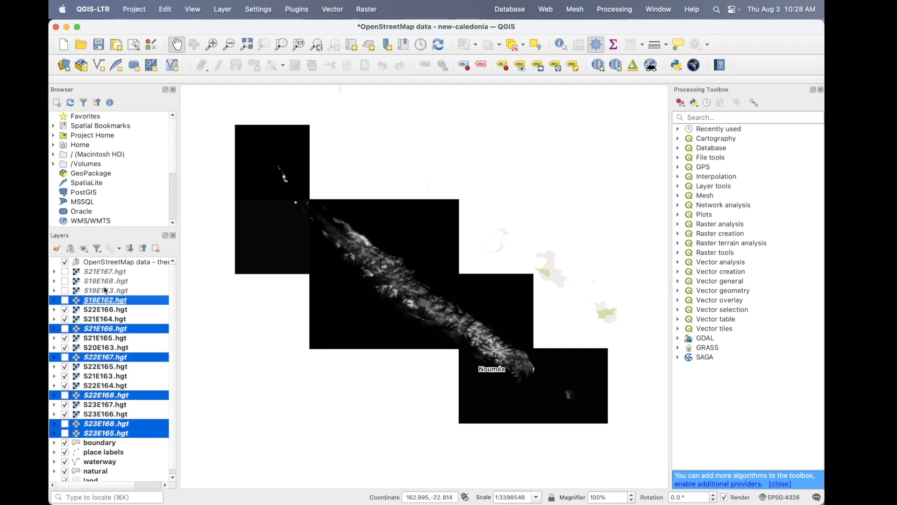
super+click(106, 290)
super+click(107, 281)
super+click(107, 272)
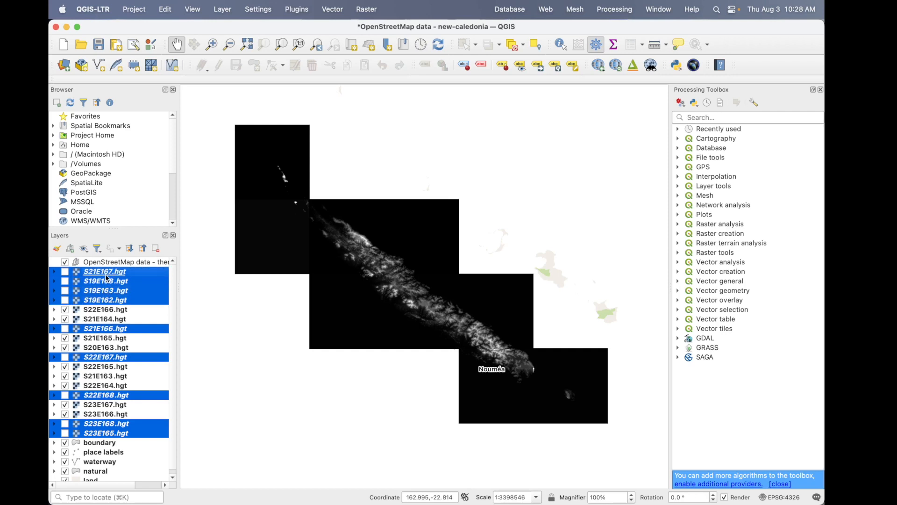
click(155, 248)
click(466, 276)
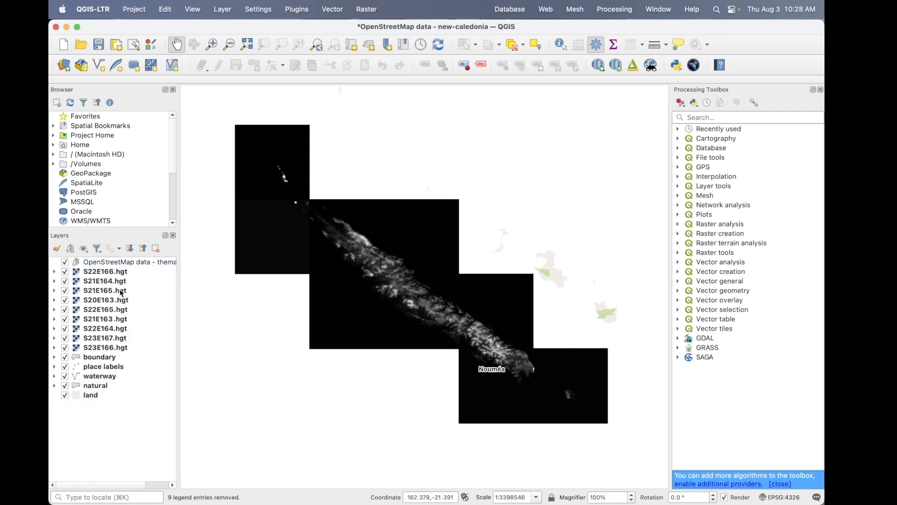
- Merge all nine remaining SRTM tiles into one temporary Float32 raster
click(120, 274)
shift+click(129, 345)
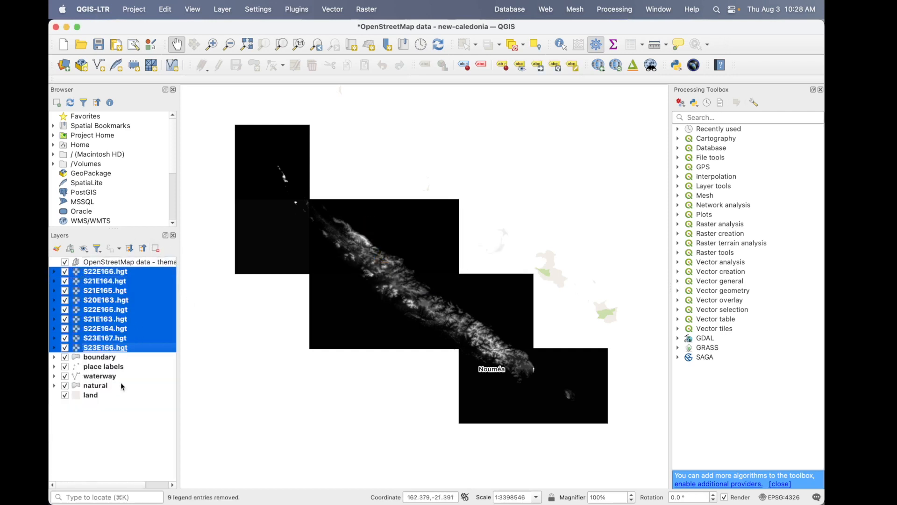
click(122, 461)
click(369, 7)
mouse_move(381, 99)
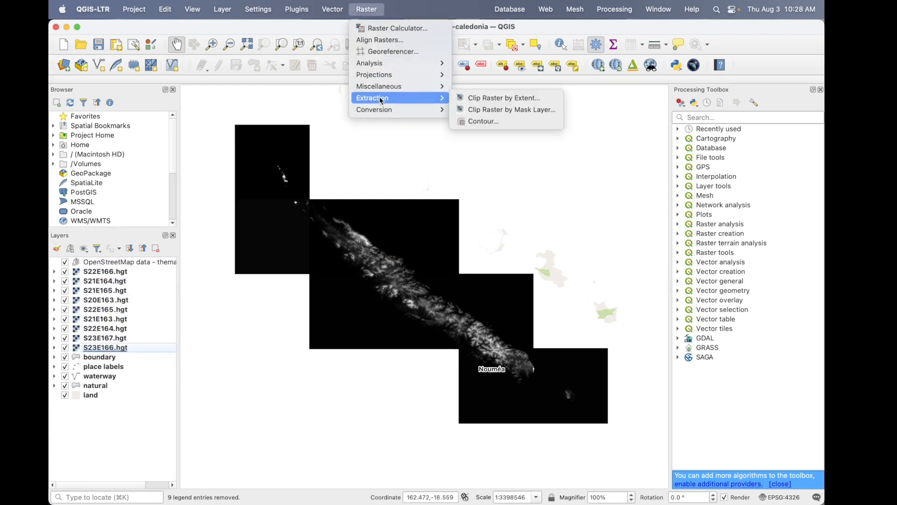
click(491, 108)
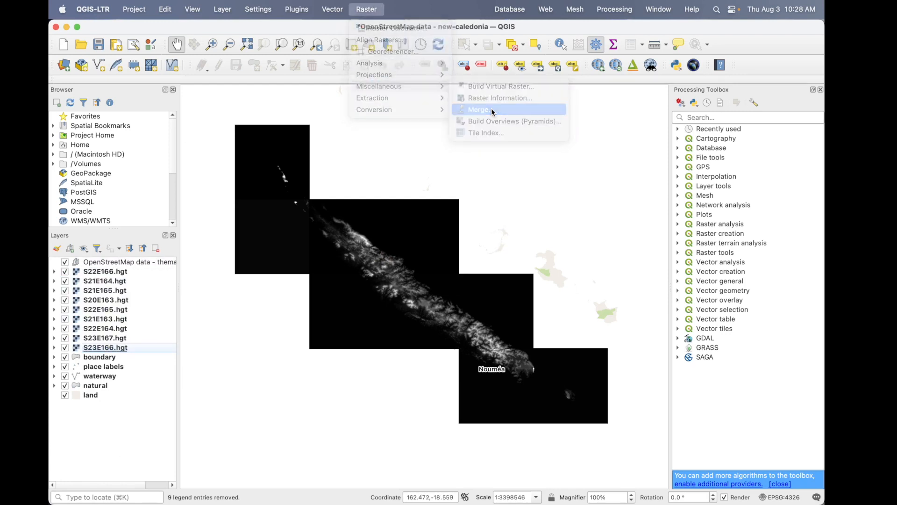
click(785, 186)
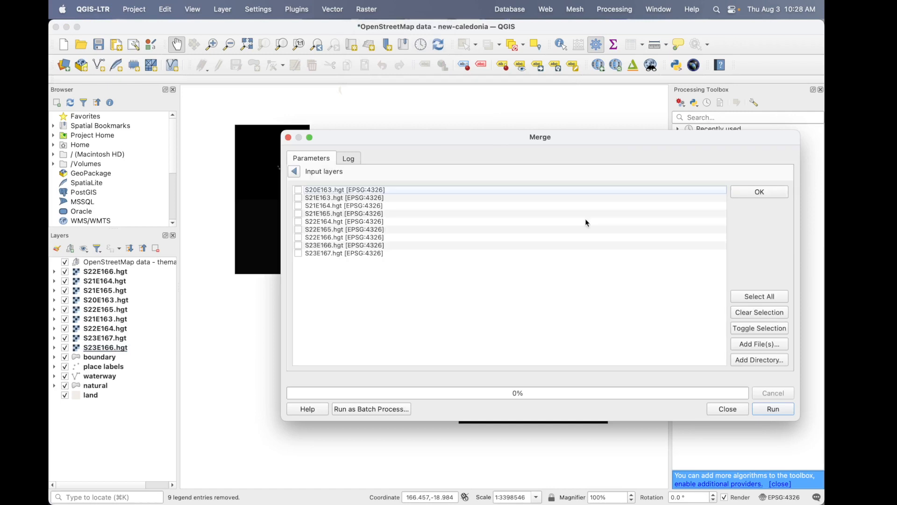
click(776, 298)
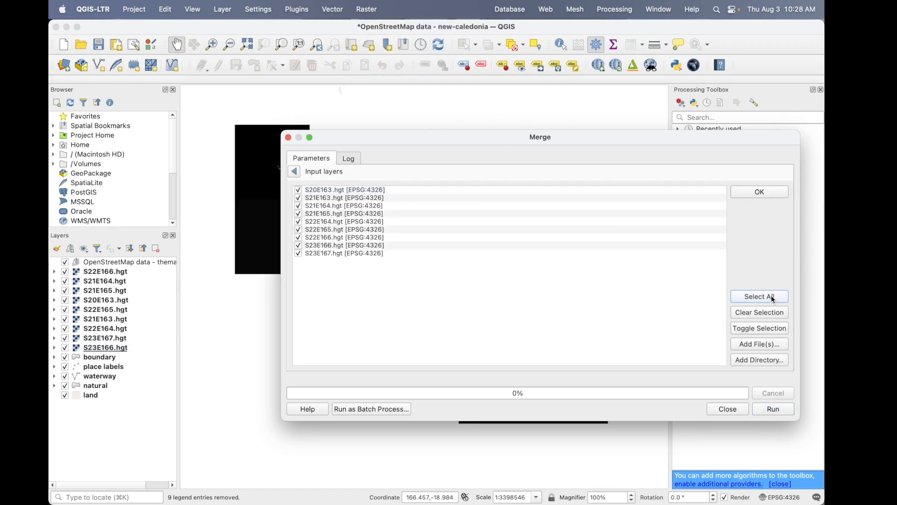
click(759, 192)
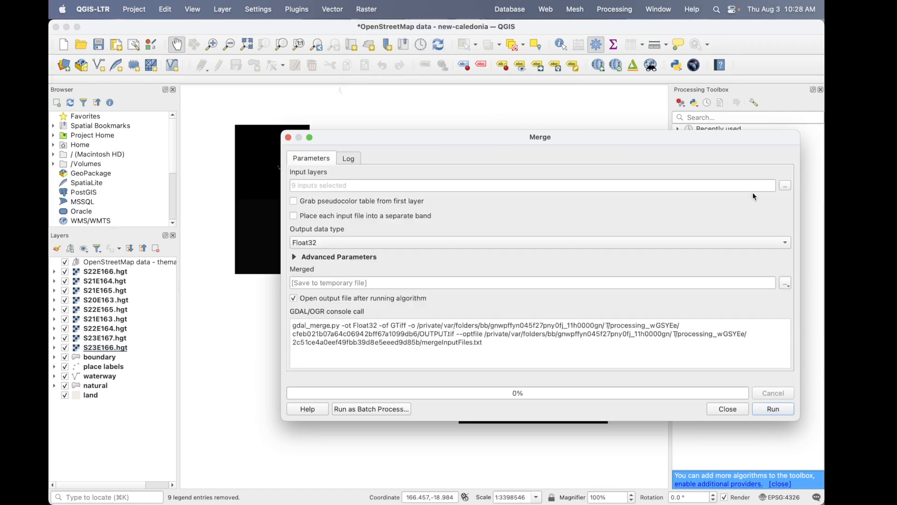
click(774, 410)
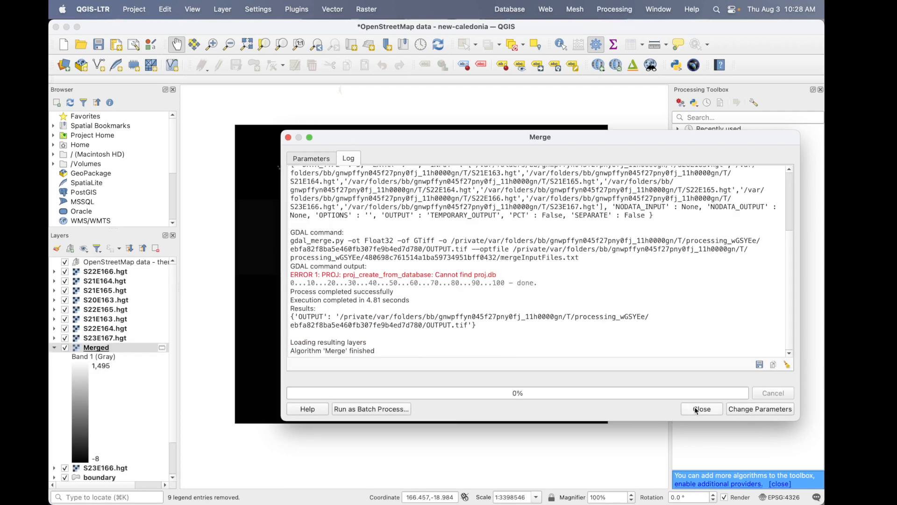
click(697, 410)
- Collapse the Merged layer's legend and remove the nine individual .hgt tiles from the project, keeping the Merged raster
click(56, 347)
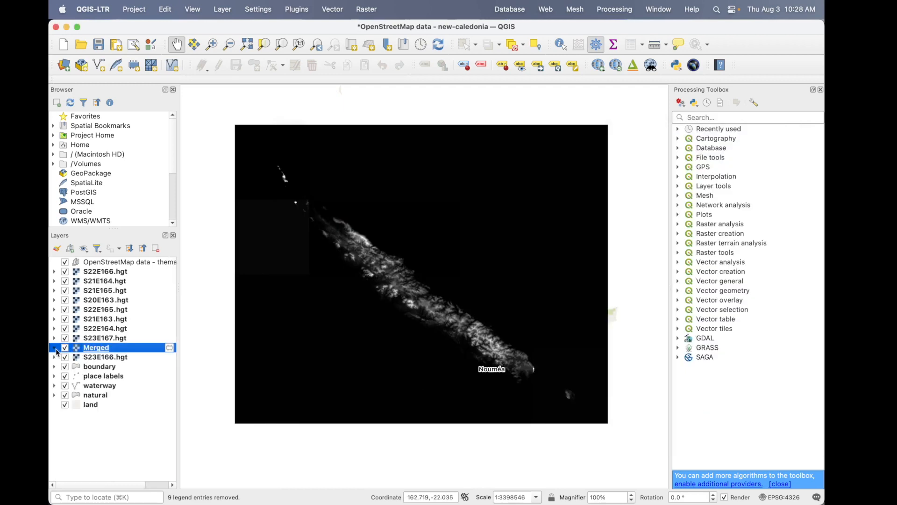
click(116, 338)
shift+click(112, 357)
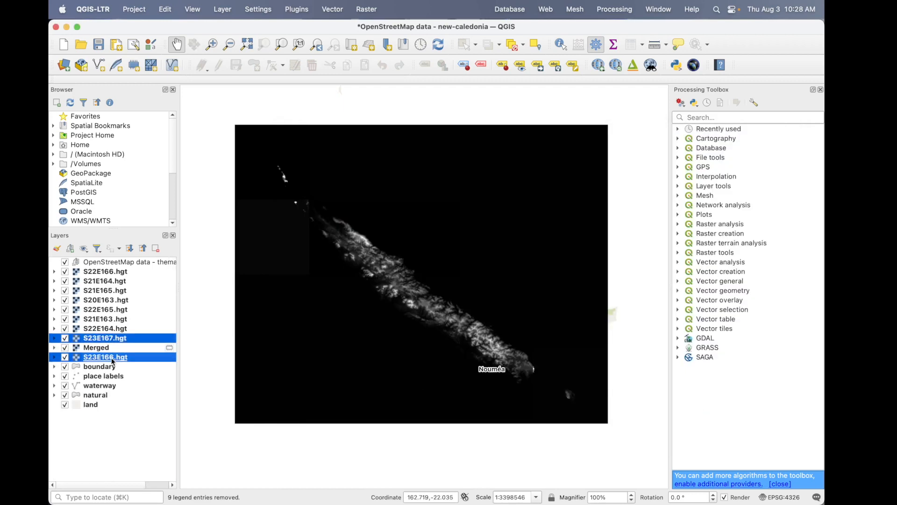
super+click(120, 328)
click(126, 271)
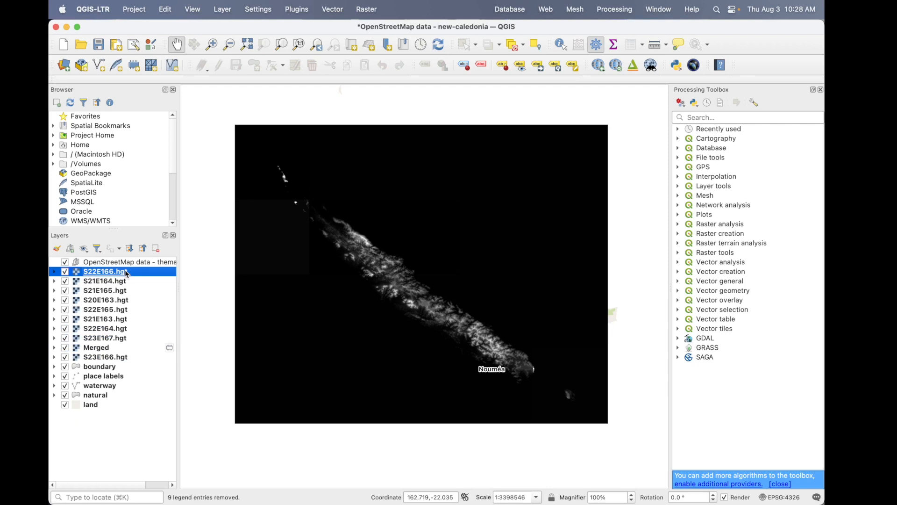
shift+click(126, 358)
super+click(97, 348)
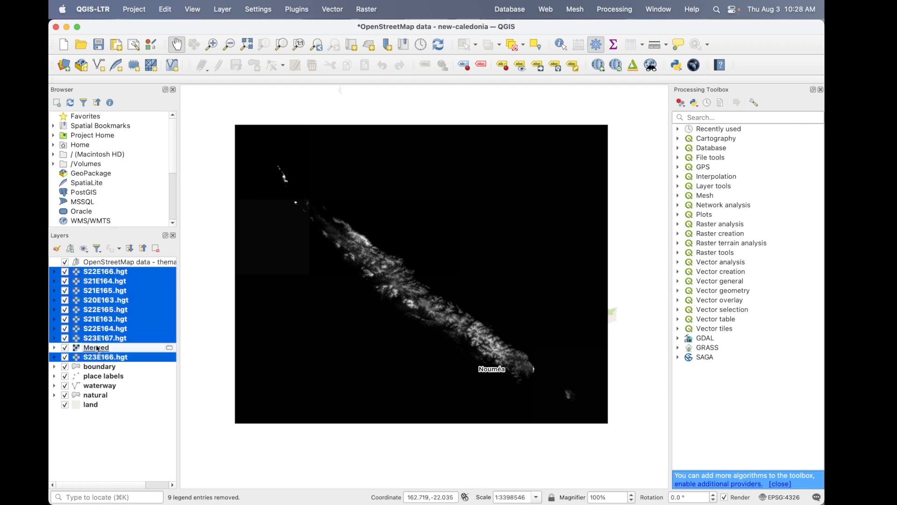
click(156, 249)
click(476, 278)
- Try to clip the Merged raster by the boundary mask layer with a nodata value of -9999
click(134, 273)
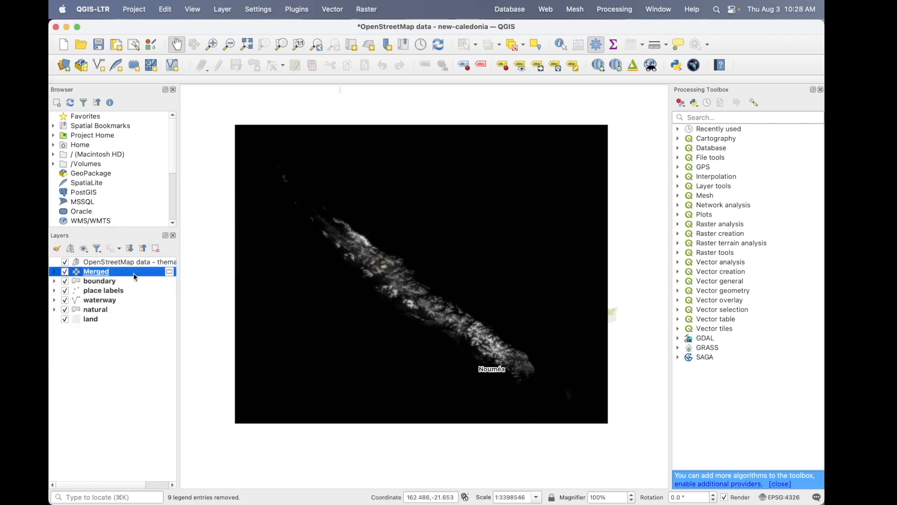
click(367, 9)
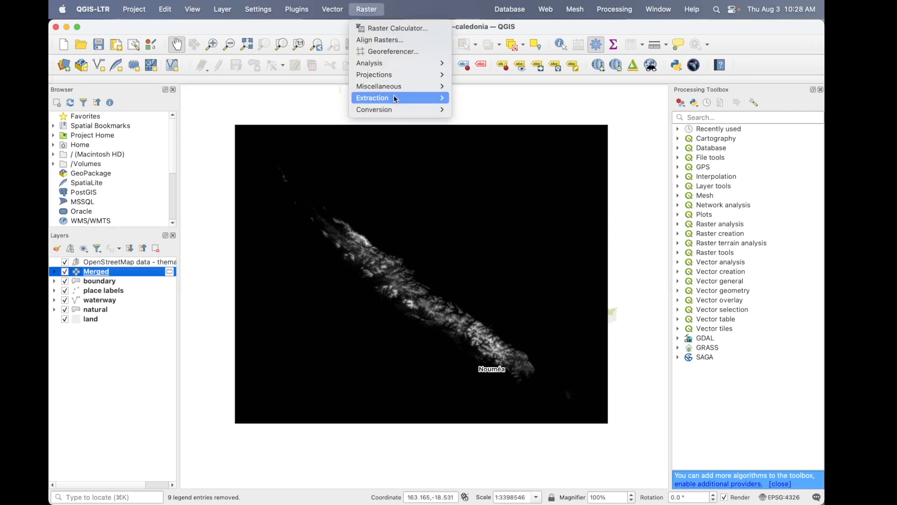
mouse_move(396, 99)
click(502, 110)
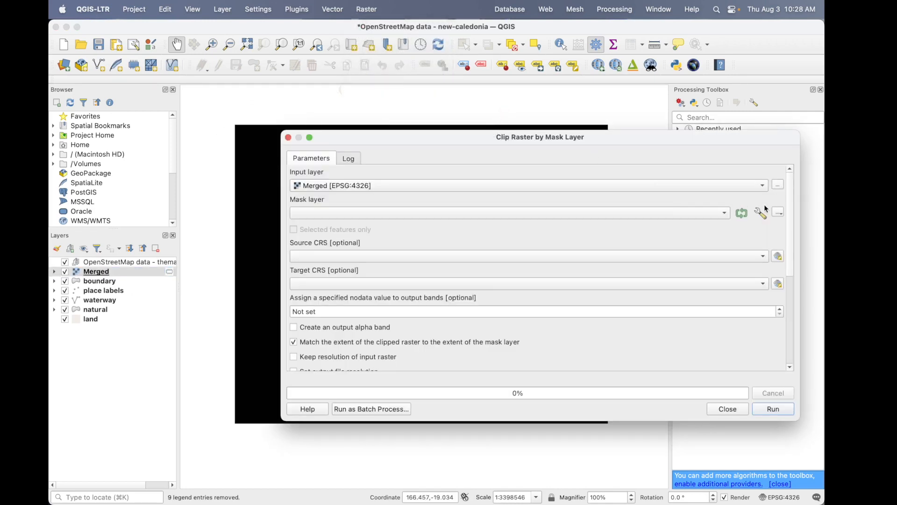
click(724, 213)
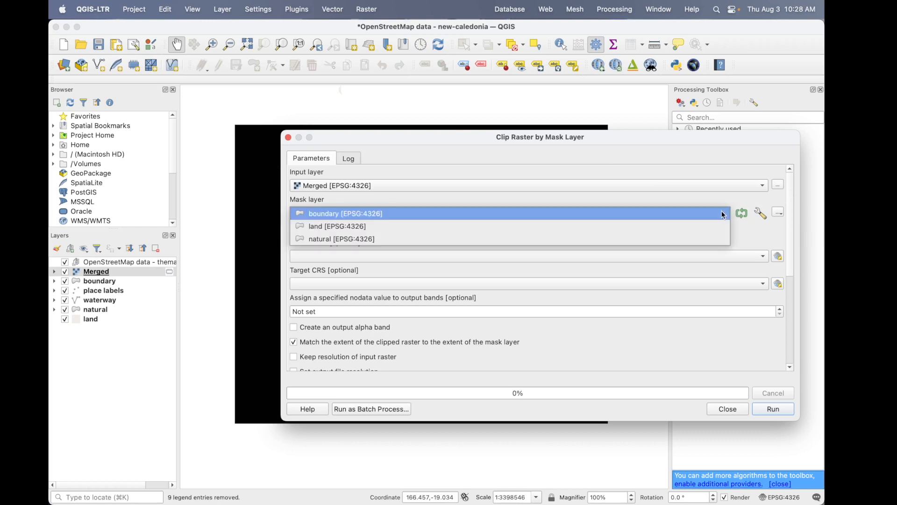
click(625, 215)
click(360, 310)
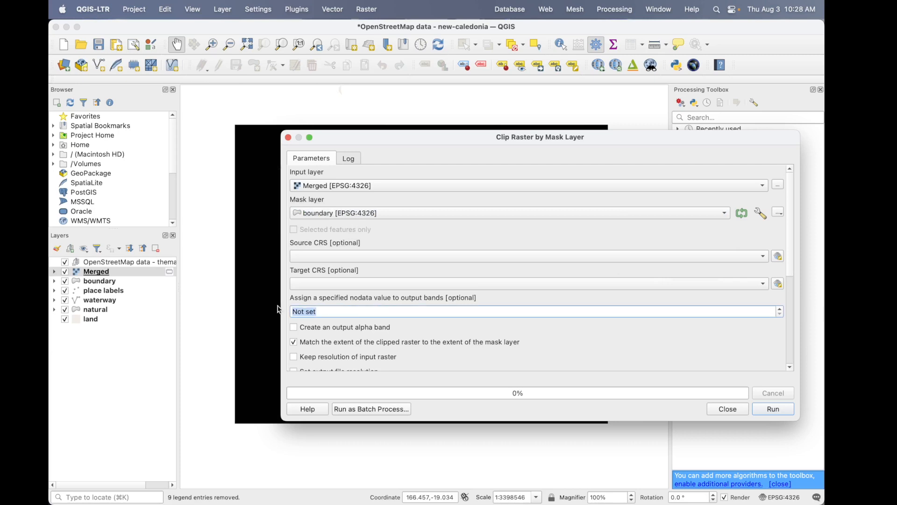
key(BackSpace)
text(-999)
scroll(455, 341, down, 5)
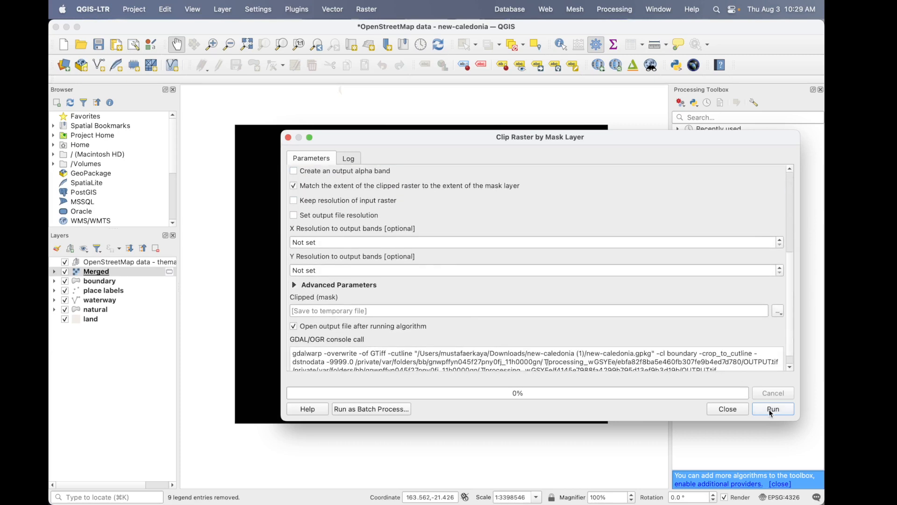
click(771, 411)
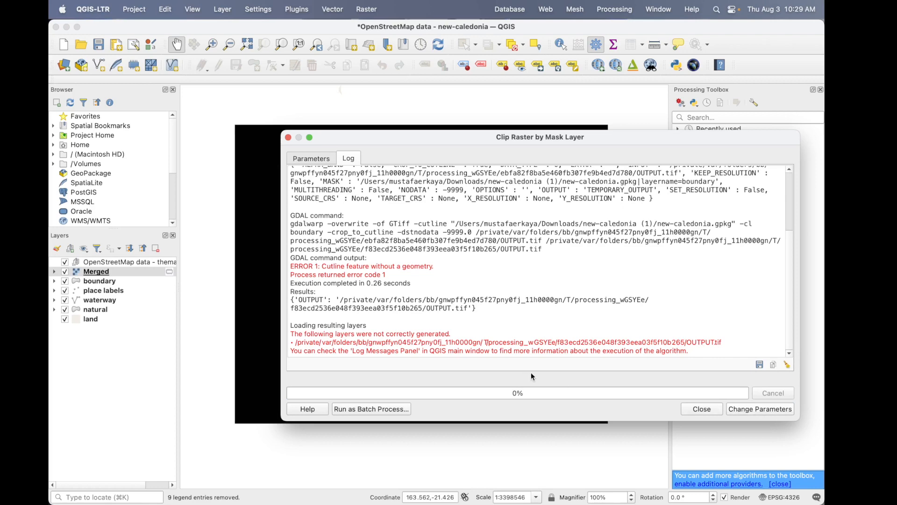
scroll(658, 326, down, 10)
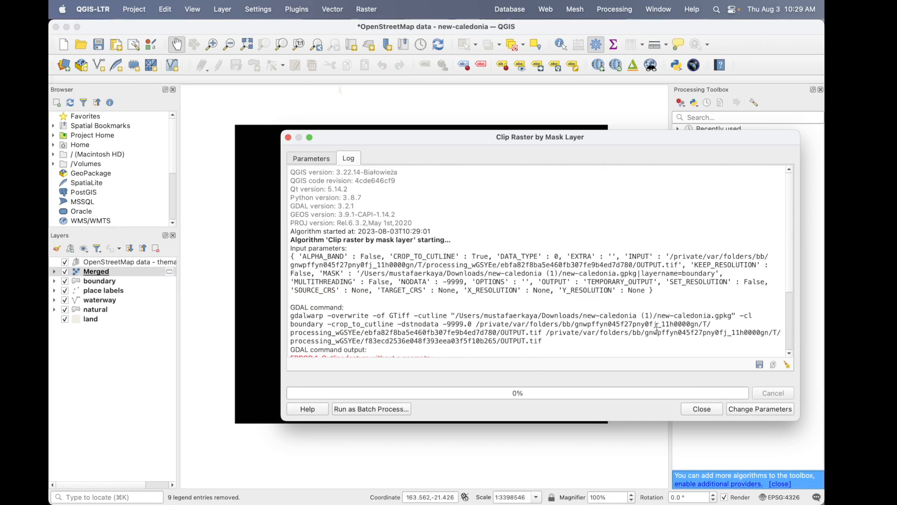
click(710, 411)
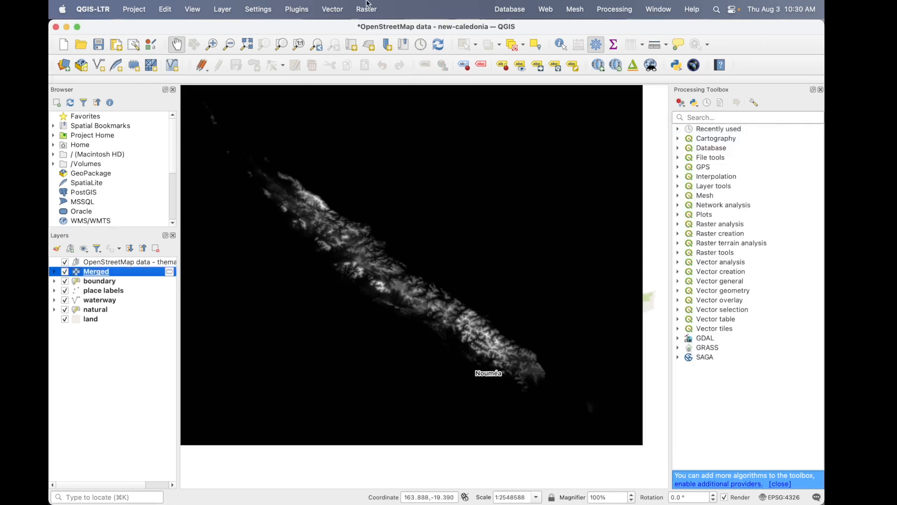
- Clip the Merged raster by the land mask layer, assigning -9999 as nodata value and saving to a temporary file
click(375, 7)
mouse_move(386, 98)
click(523, 109)
click(425, 213)
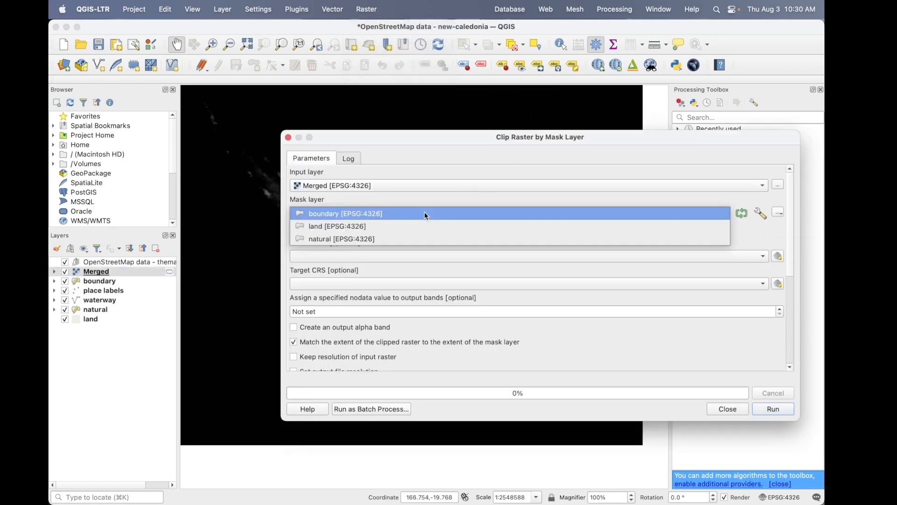
click(388, 229)
drag(337, 312, 263, 312)
text(-9999)
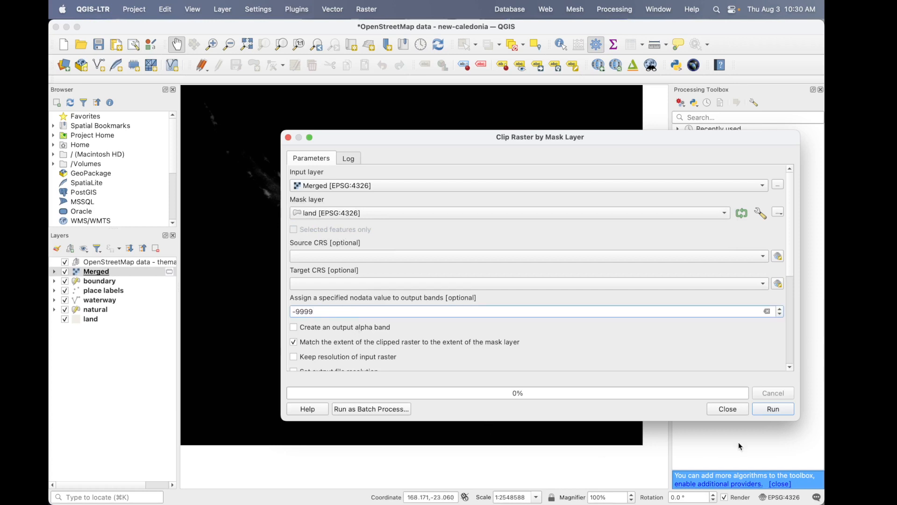
click(773, 409)
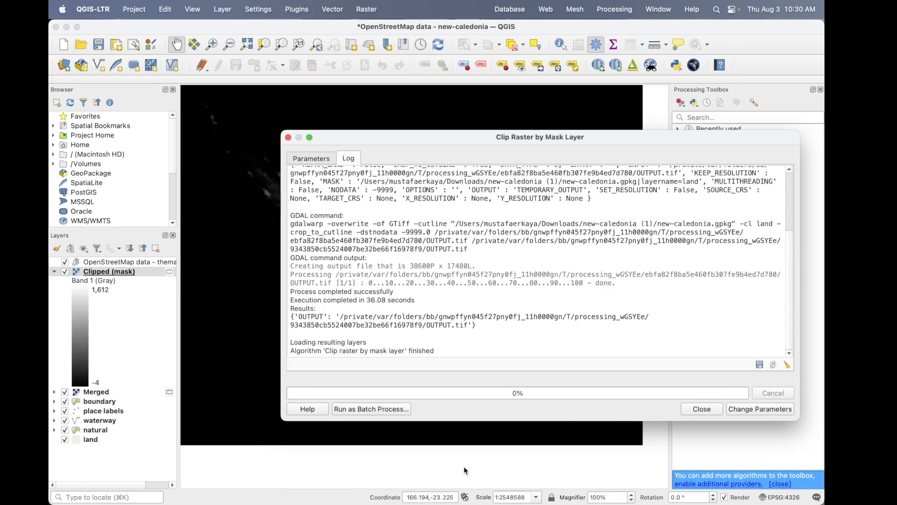
click(702, 409)
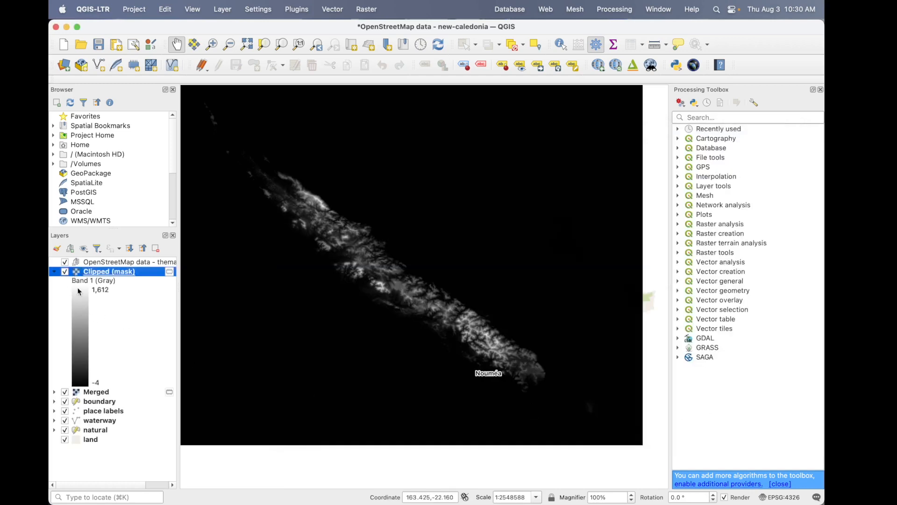
- Hide the Merged raster and examine the clipped raster along the southern part of the main island
click(65, 394)
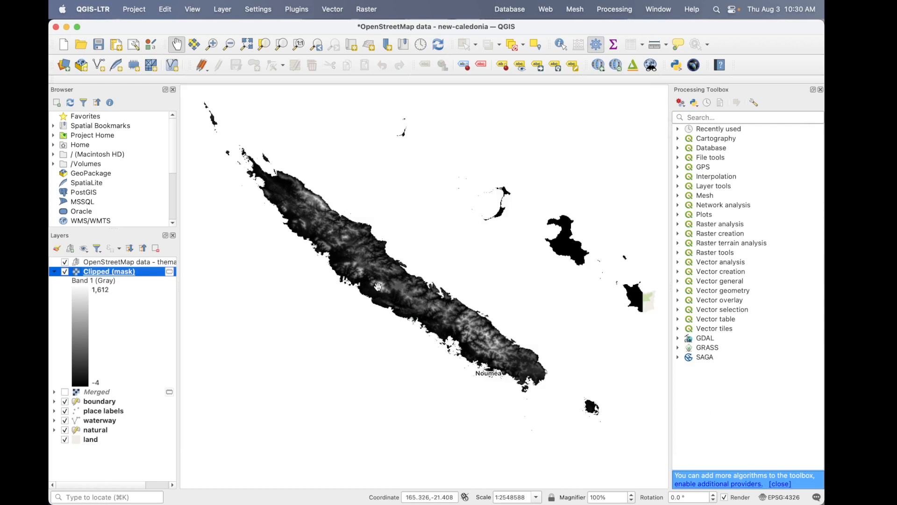
scroll(382, 292, up, 2)
drag(382, 292, 224, 233)
drag(474, 307, 414, 223)
scroll(414, 223, up, 1)
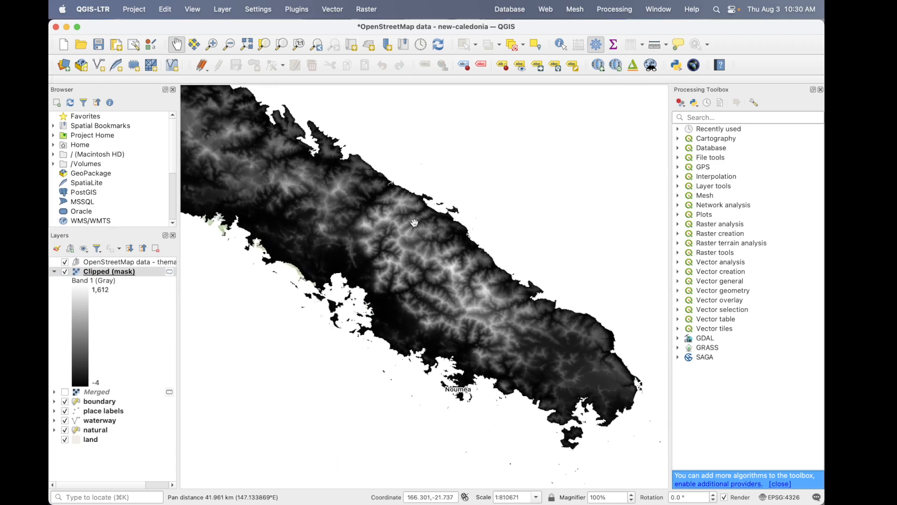
- Remove the Merged raster from the project and collapse the legend of the Clipped (mask) layer
click(146, 392)
click(157, 250)
click(472, 276)
click(55, 271)
- Rename the Clipped (mask) layer to Elevation_data
double_click(100, 272)
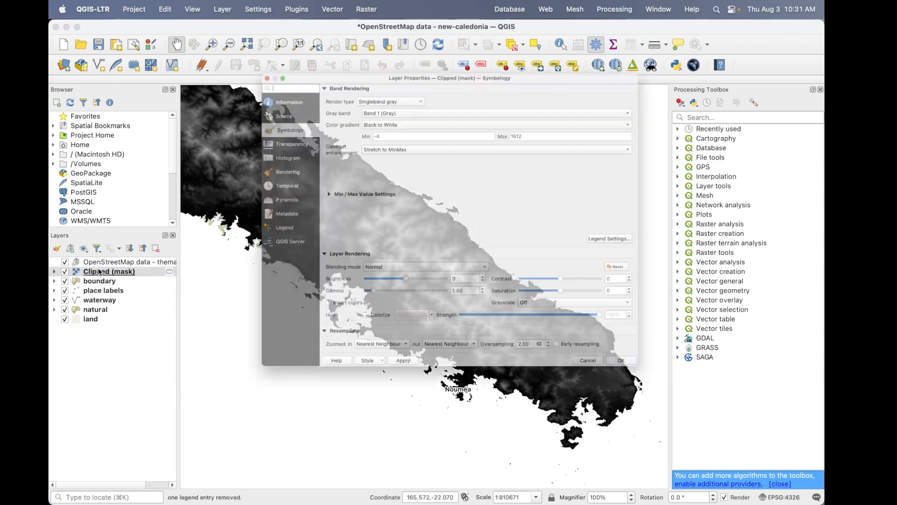
click(639, 412)
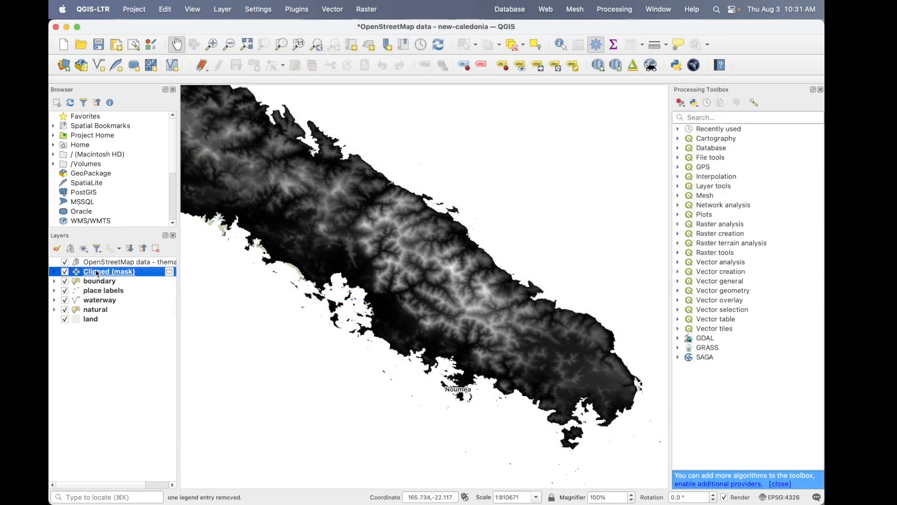
right_click(97, 273)
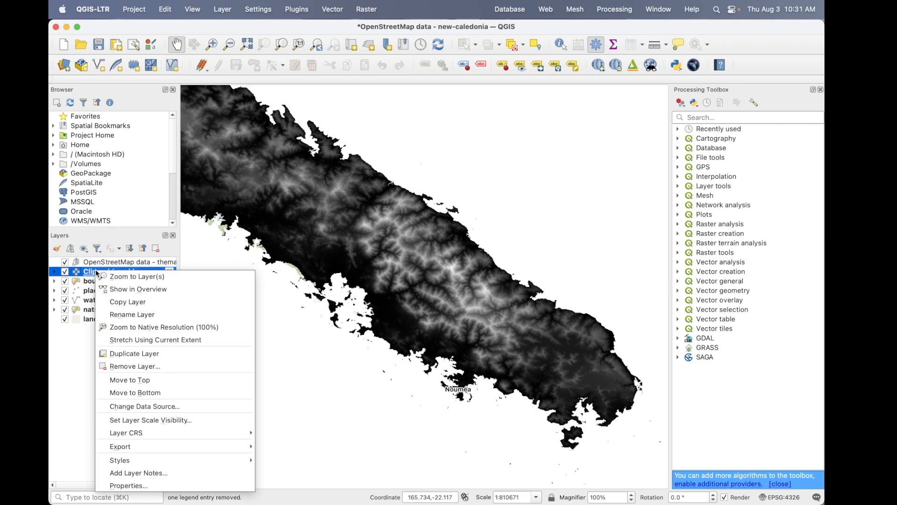
click(152, 315)
text(Elevation_data)
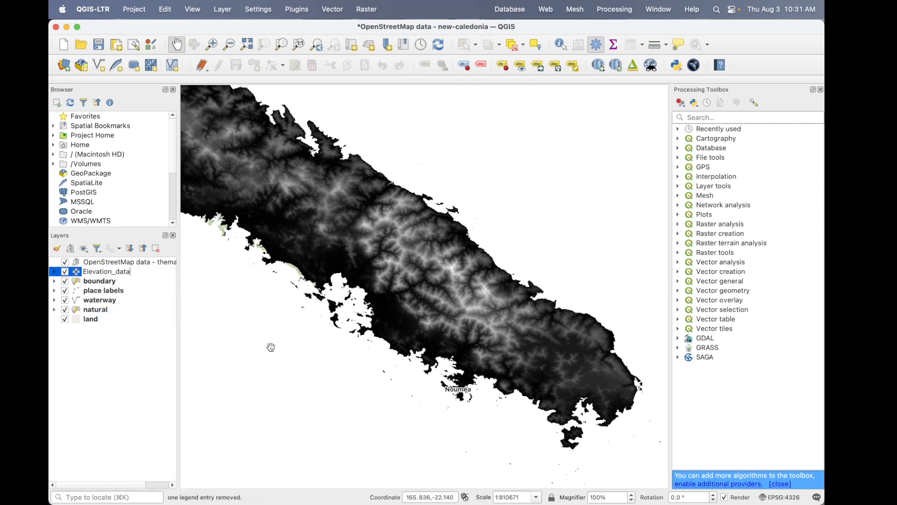
key(Return)
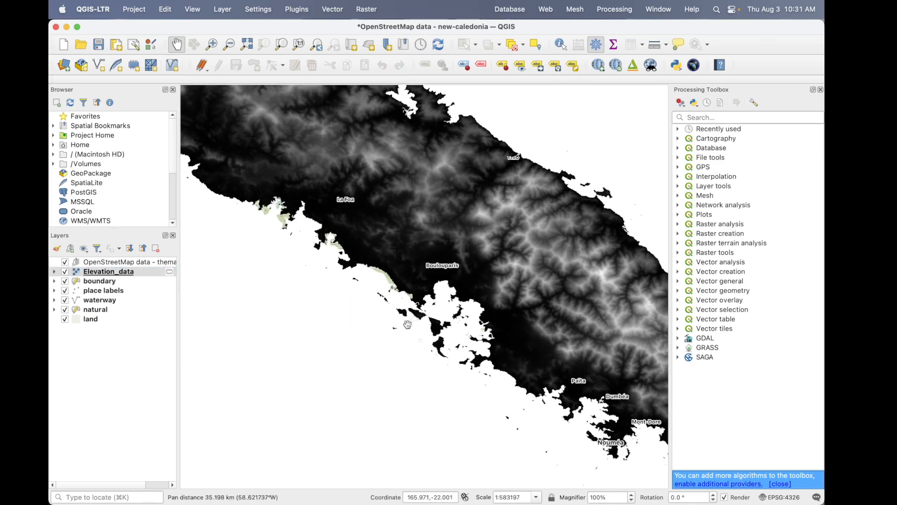
- Hide the wetland category of the natural layer so its polygons along the southwest coast are not drawn
scroll(383, 272, up, 1)
scroll(316, 269, up, 1)
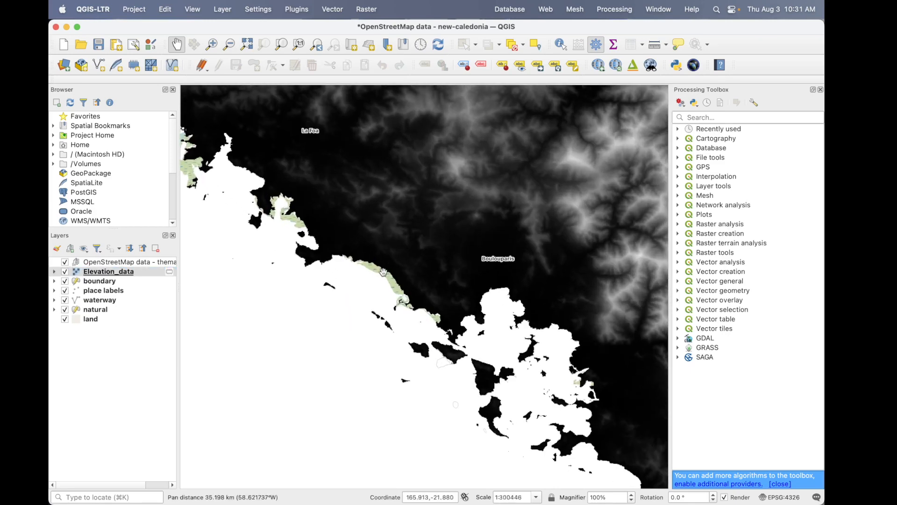
click(55, 291)
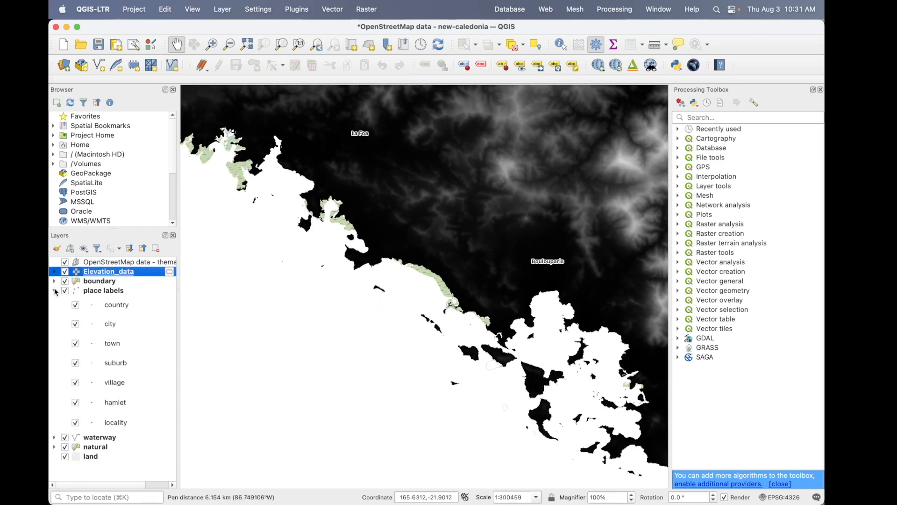
click(54, 291)
click(54, 310)
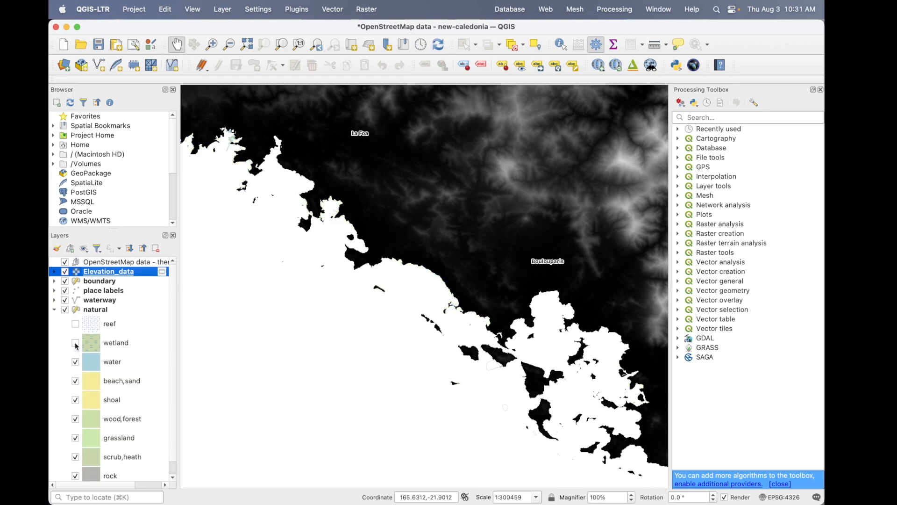
drag(428, 257, 513, 309)
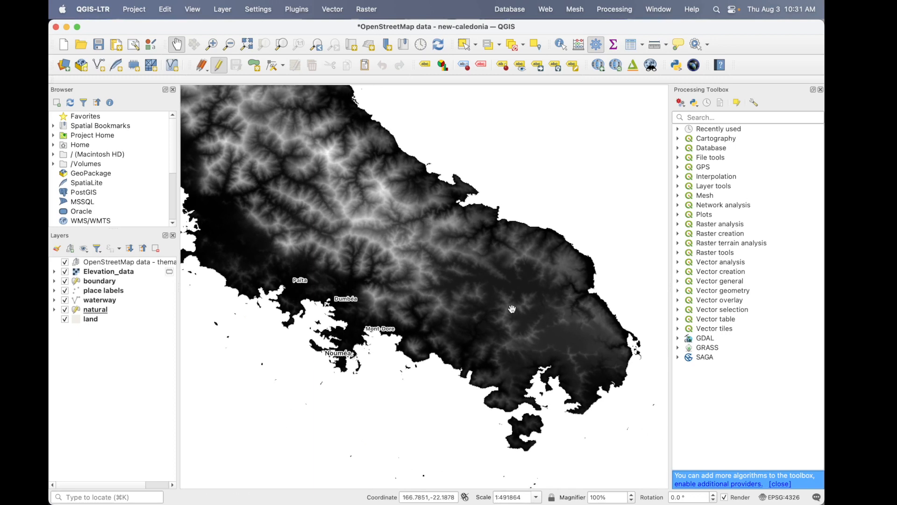
- Consult the elevation legend on the PowerPoint map, return to QGIS and set the Elevation_data layer's render type to Singleband pseudocolor
key(super+Tab)
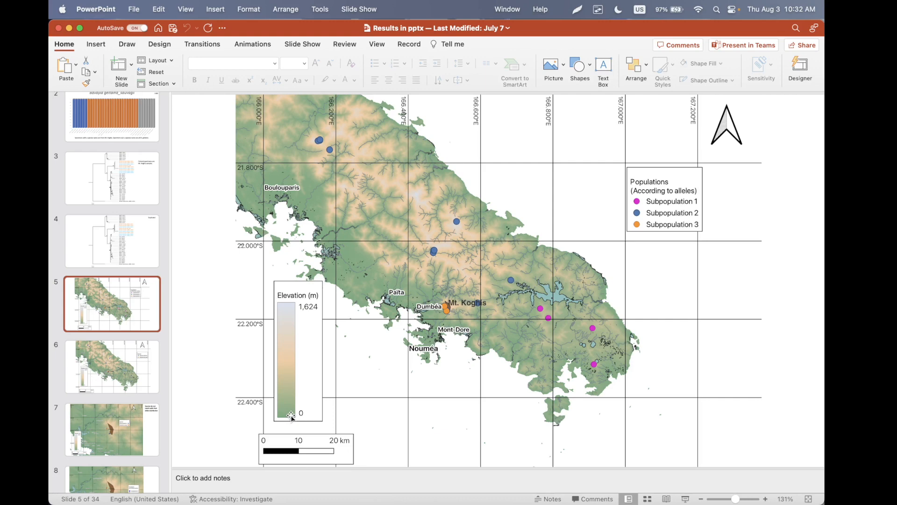
key(super+Tab)
click(130, 272)
click(55, 272)
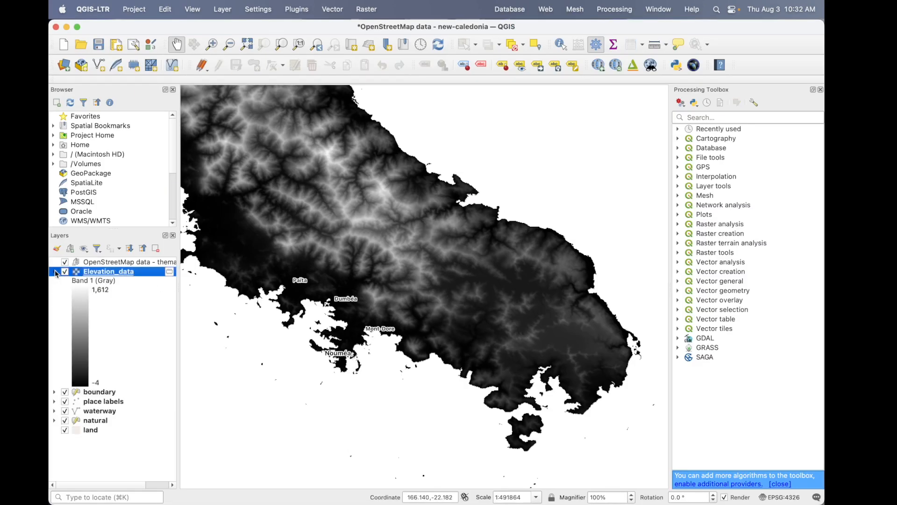
click(120, 329)
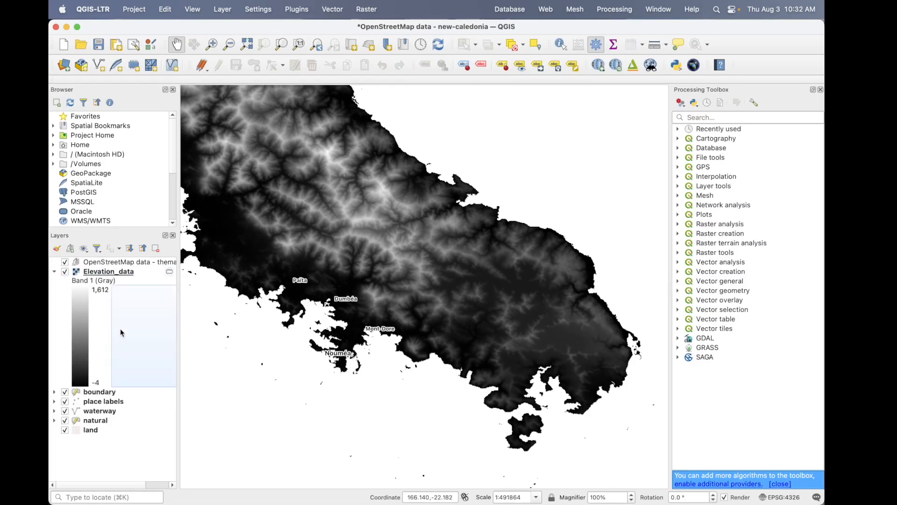
double_click(101, 346)
click(377, 59)
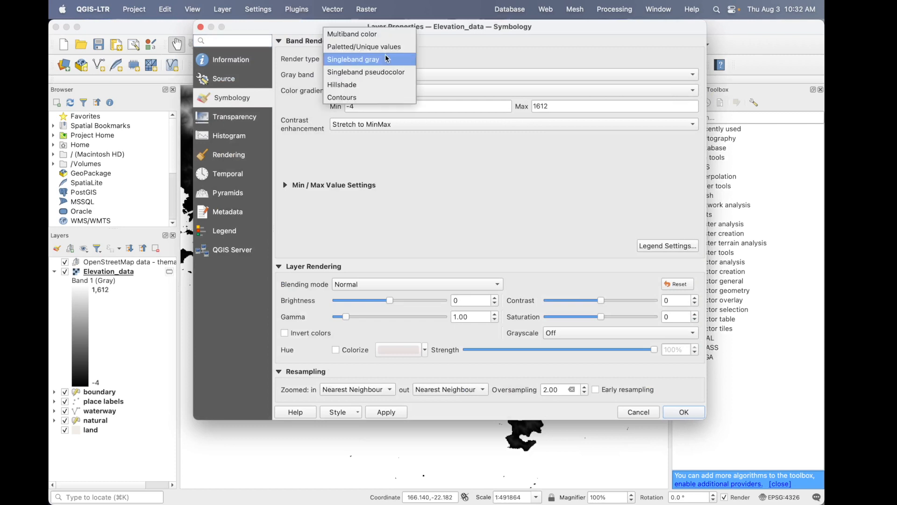
click(380, 71)
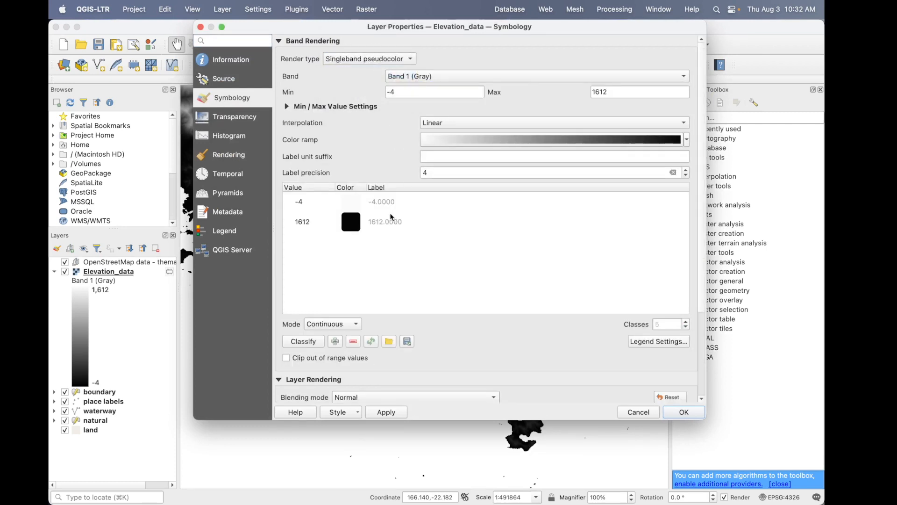
- Add two entries to the Elevation_data color table and set the lowest entry's value to 0
click(329, 205)
click(335, 342)
click(335, 342)
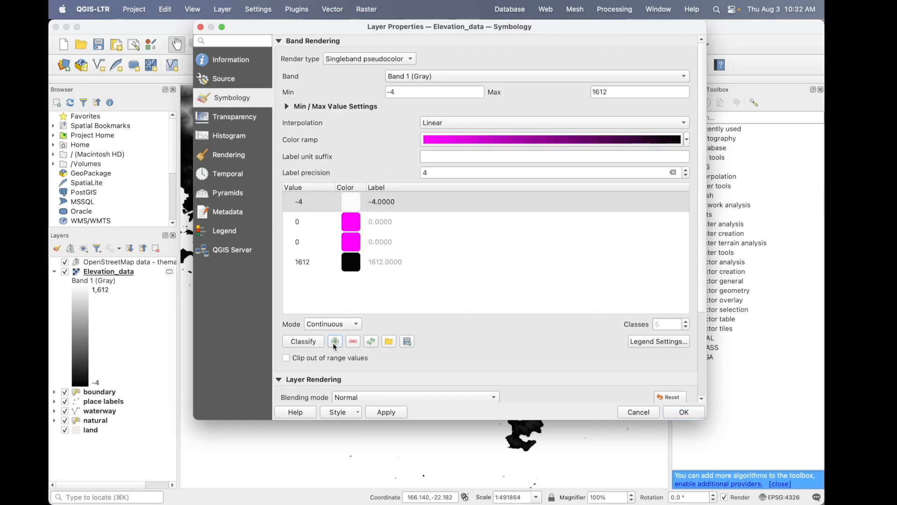
click(319, 225)
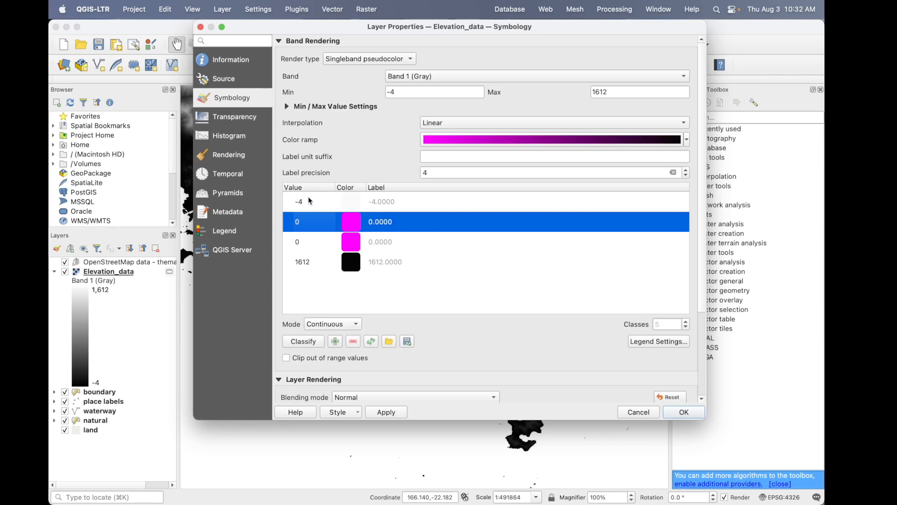
click(304, 203)
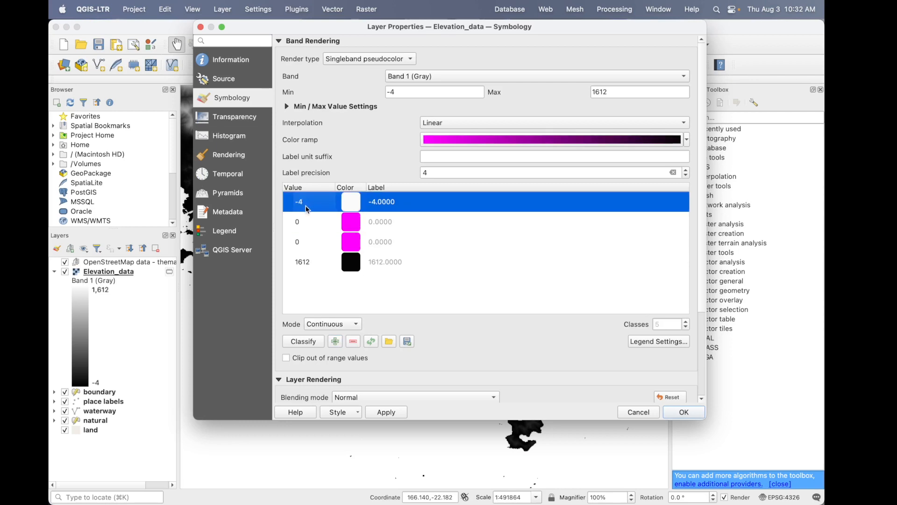
double_click(304, 205)
text(0)
key(Return)
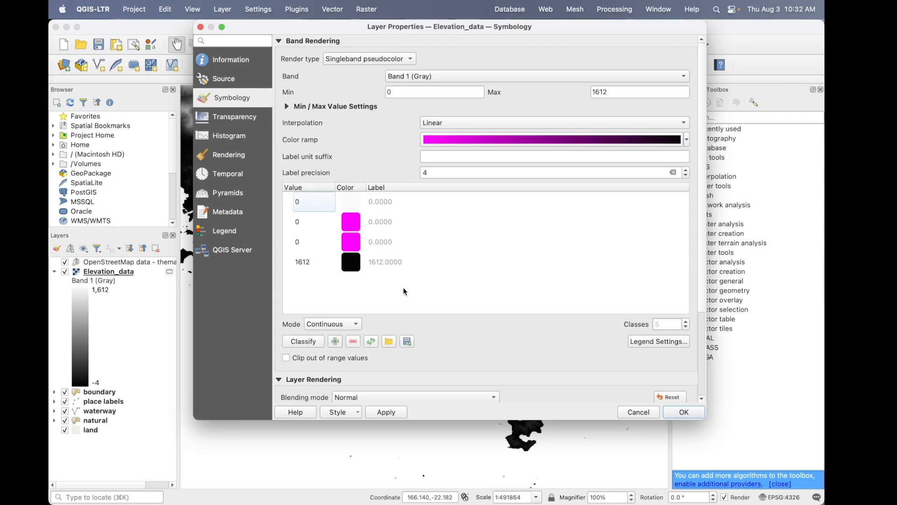
click(355, 203)
double_click(355, 203)
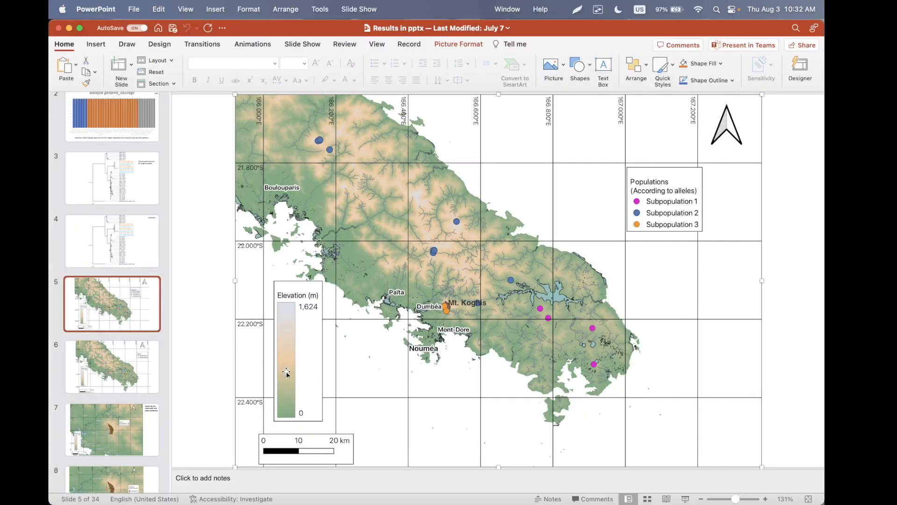
scroll(286, 372, up, 5)
scroll(286, 372, down, 3)
scroll(286, 372, up, 3)
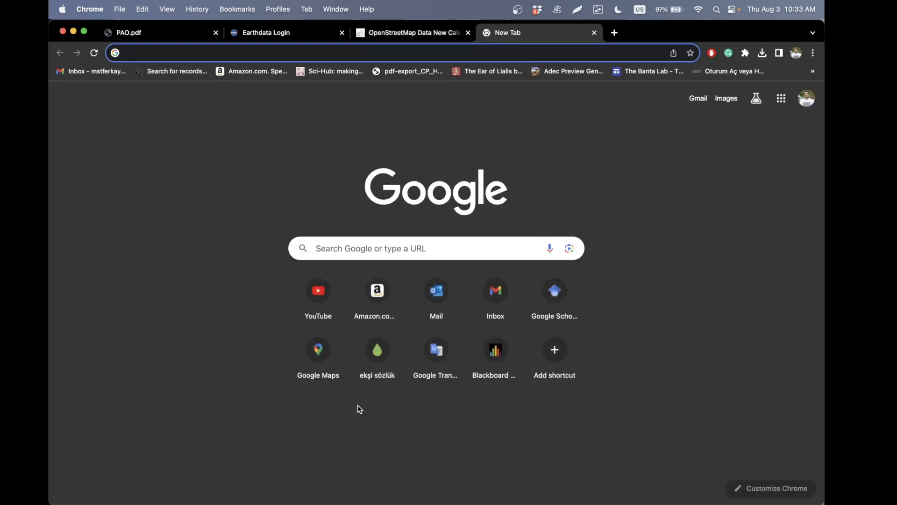
- Search the web in Chrome for HTML color codes from an image and open the Colors From Image tool on html-color-codes.info
text(html colo)
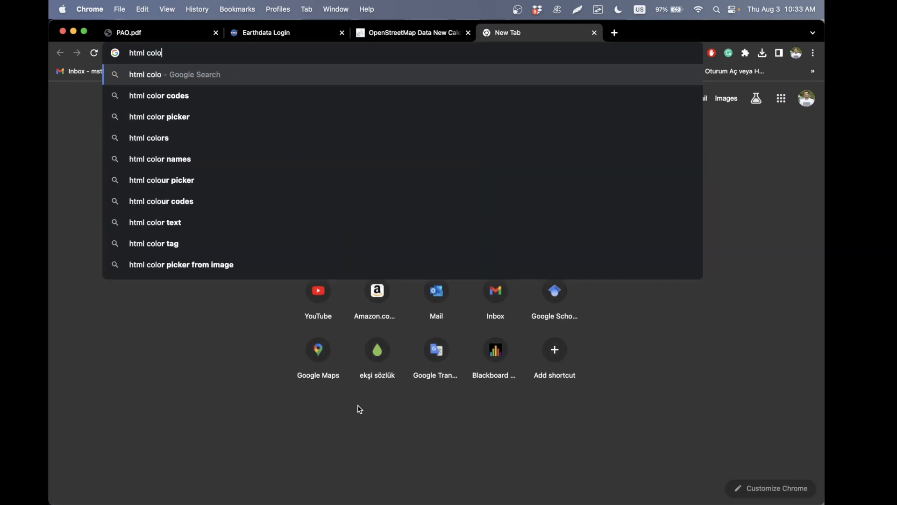
key(Down)
key(Return)
click(261, 104)
text(from)
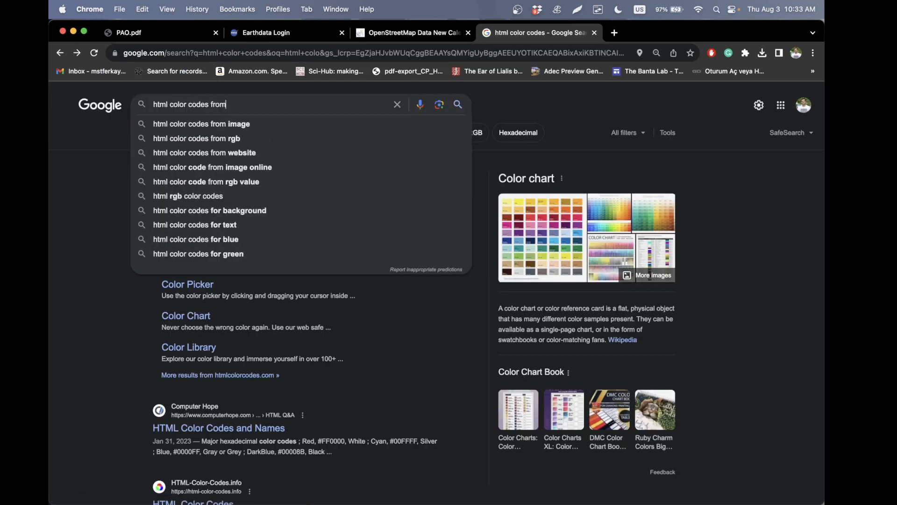
key(Down)
key(Return)
click(203, 200)
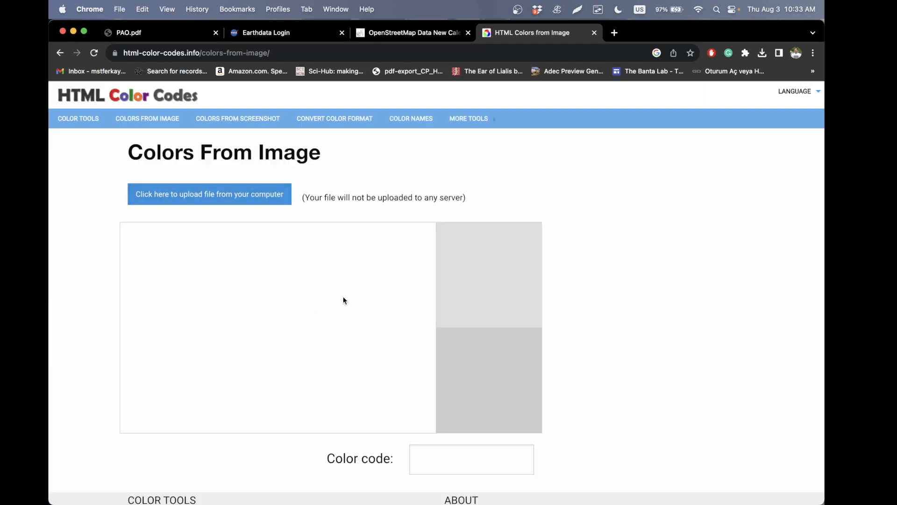
click(252, 196)
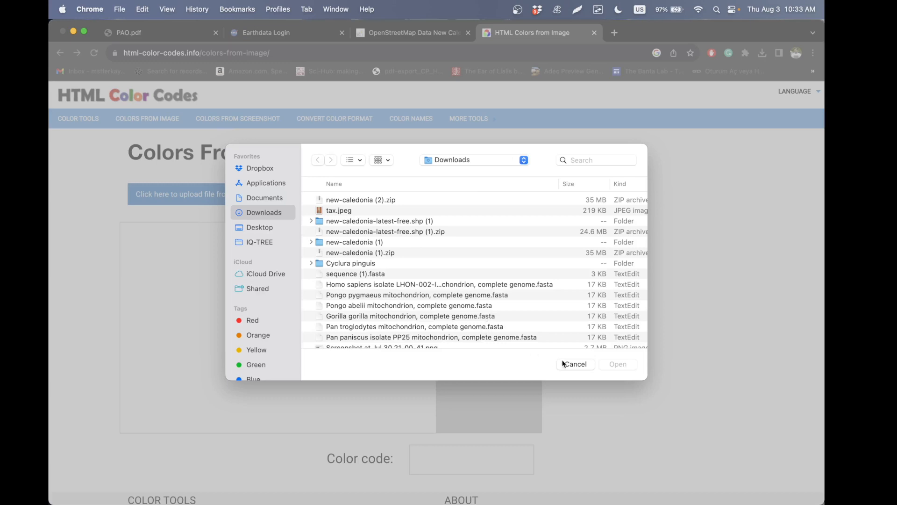
click(575, 364)
- Switch to PowerPoint, capture a screenshot of the map's Elevation (m) legend and save it in Downloads as "color codes"
key(super+Tab)
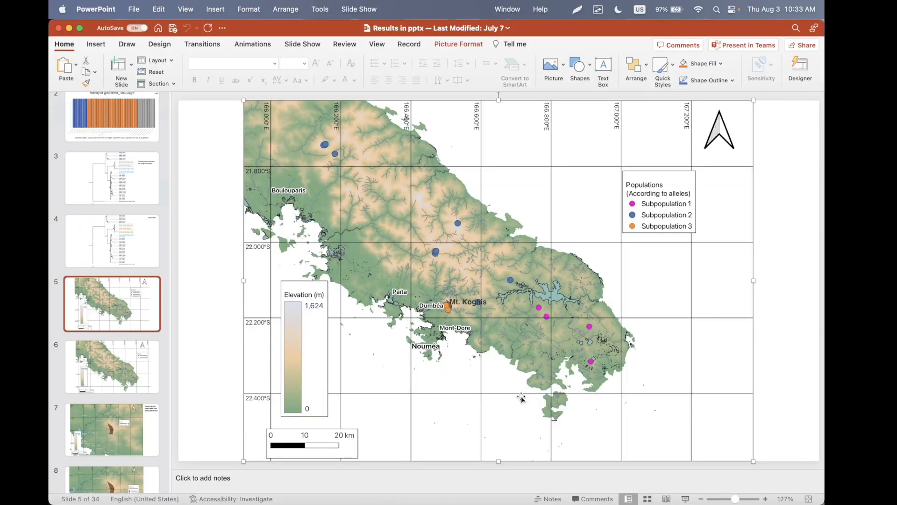
key(super+shift+5)
drag(277, 277, 331, 417)
click(307, 421)
text(color codes)
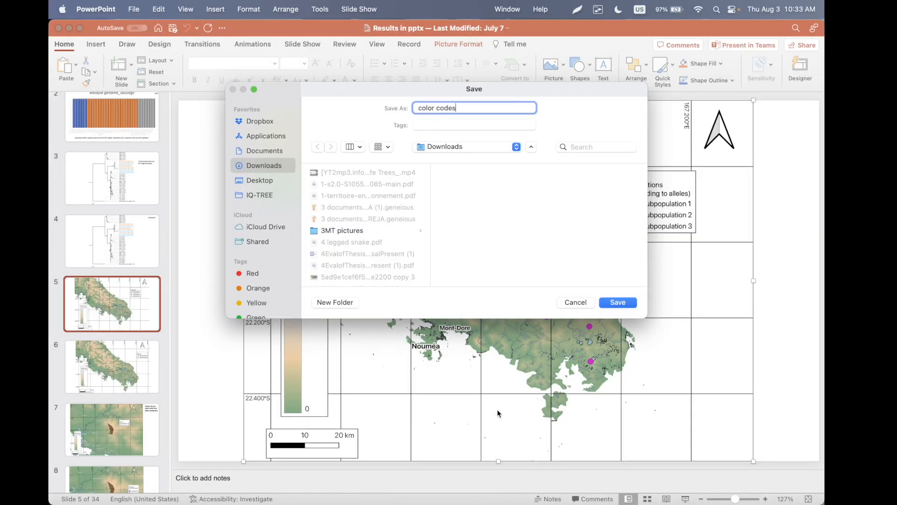
click(626, 303)
- Switch to Chrome, load the legend screenshot into Colors From Image and sample the color bar's pale blue upper end, selecting the code #DAE1ED
key(super+Tab)
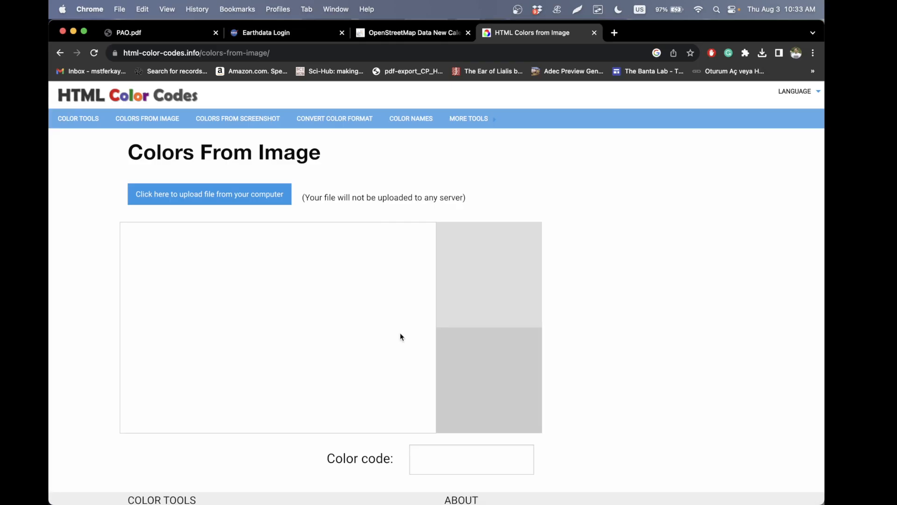
click(224, 200)
click(354, 202)
click(624, 369)
click(144, 263)
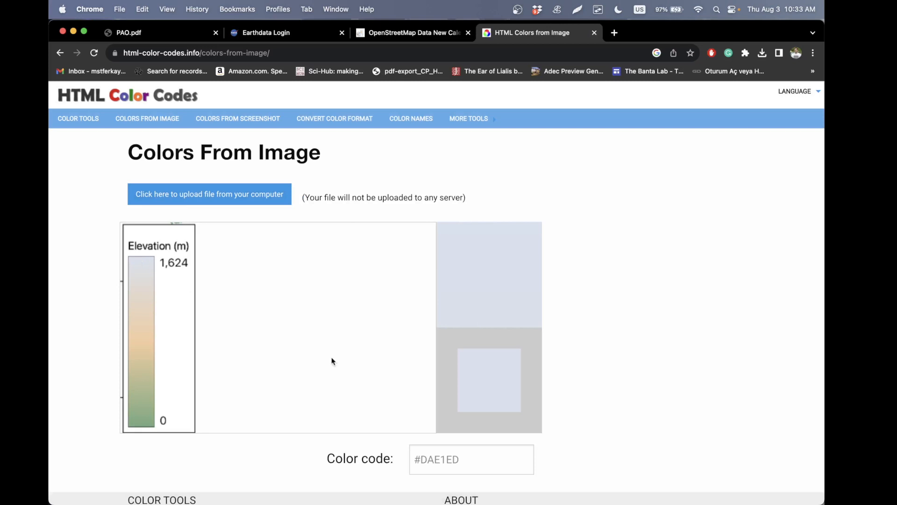
click(479, 459)
key(super+c)
- Switch to QGIS and set the color of the first entry in the Elevation_data color table to #DAE1ED
key(super+Tab)
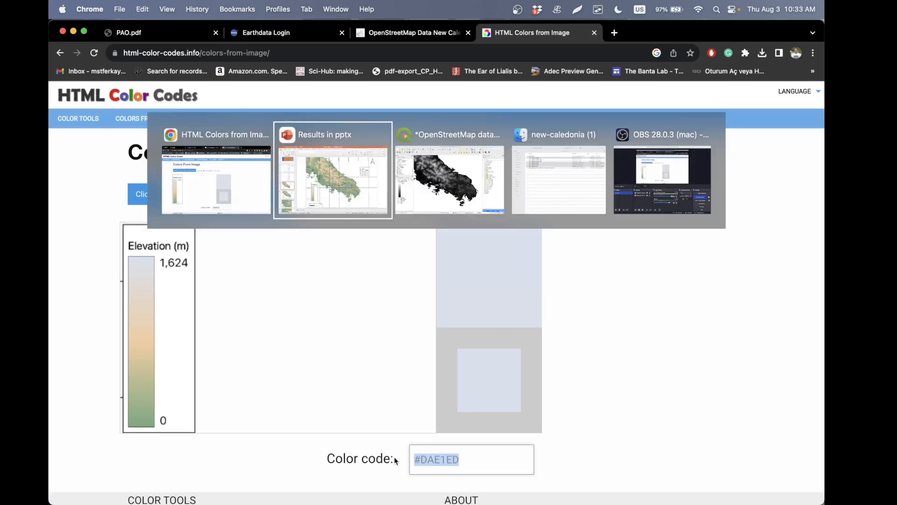
key(super+Tab)
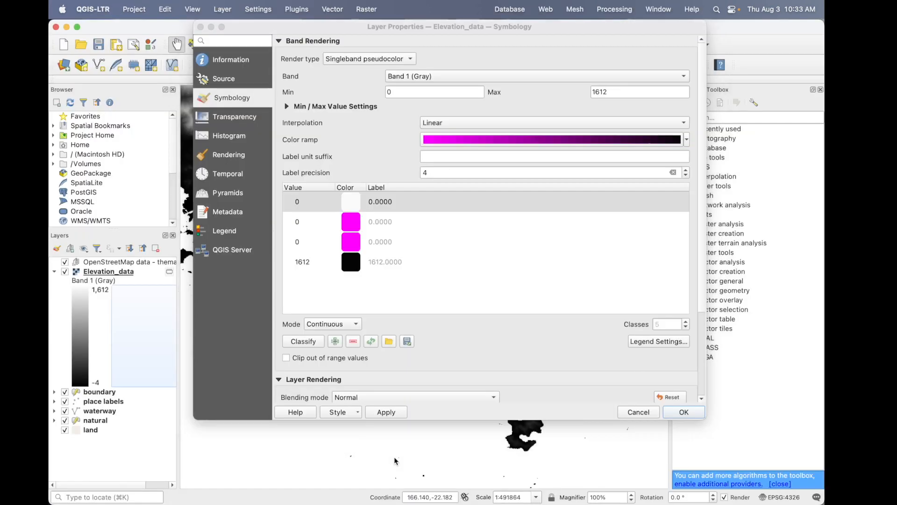
double_click(358, 206)
click(652, 372)
key(super+v)
click(734, 447)
key(super+c)
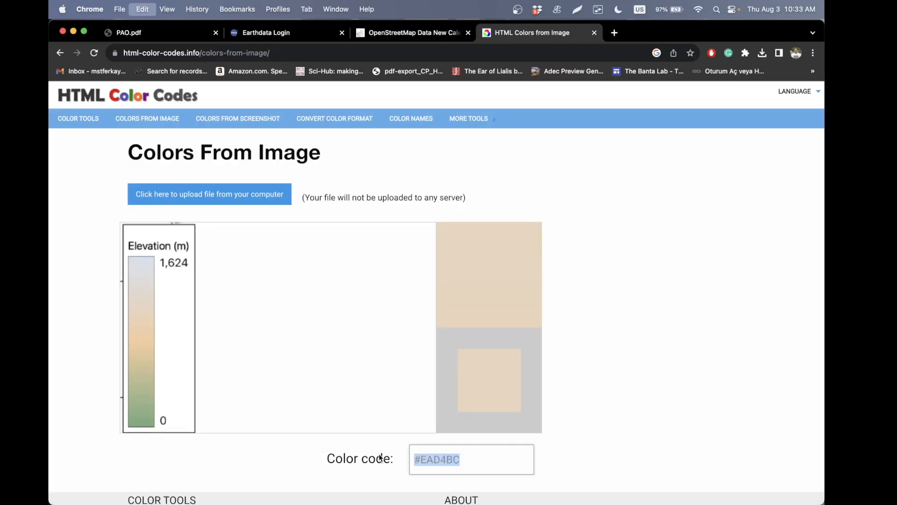
key(super+Tab)
key(super+Tab)
key(super+Tab)
- Set the pale blue entry's value to 1612 and the black entry's value to 0
double_click(294, 202)
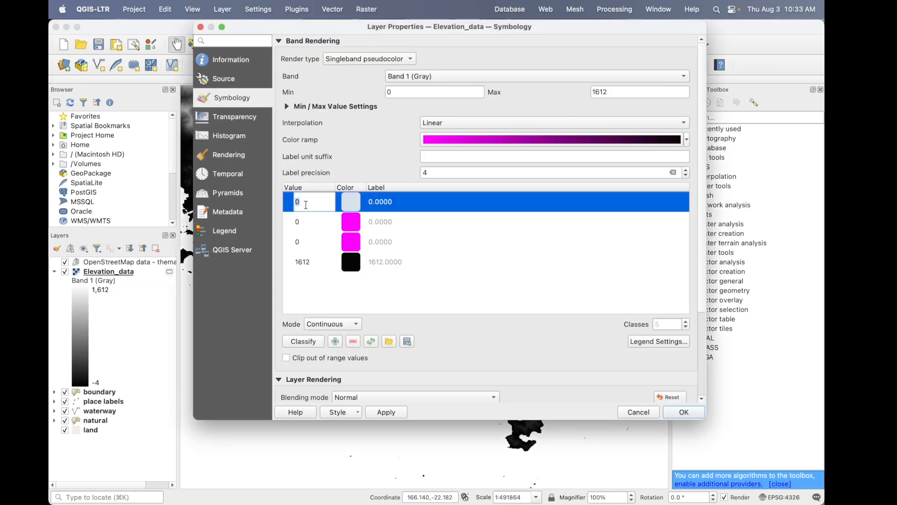
double_click(311, 261)
text(0)
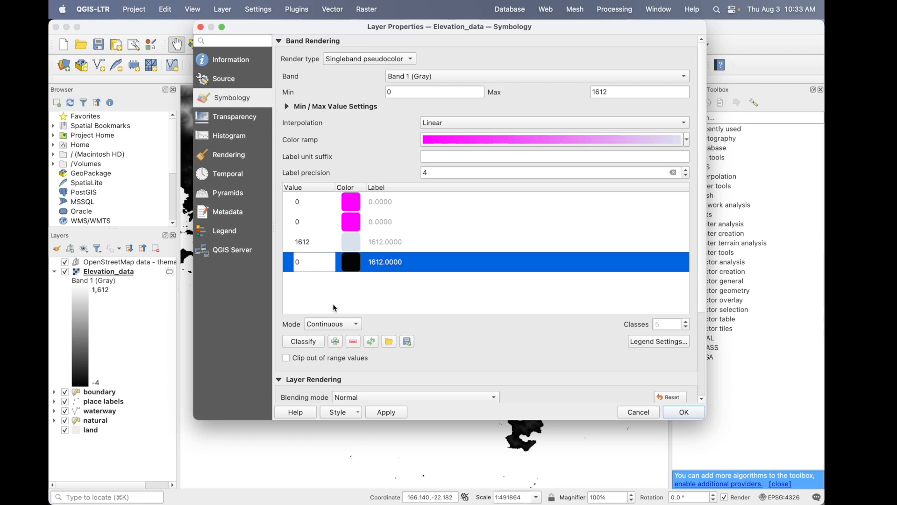
key(Return)
- Switch to Chrome, sample the green at the lower end of the legend's color bar and copy the code #74AA7F
key(super+Tab)
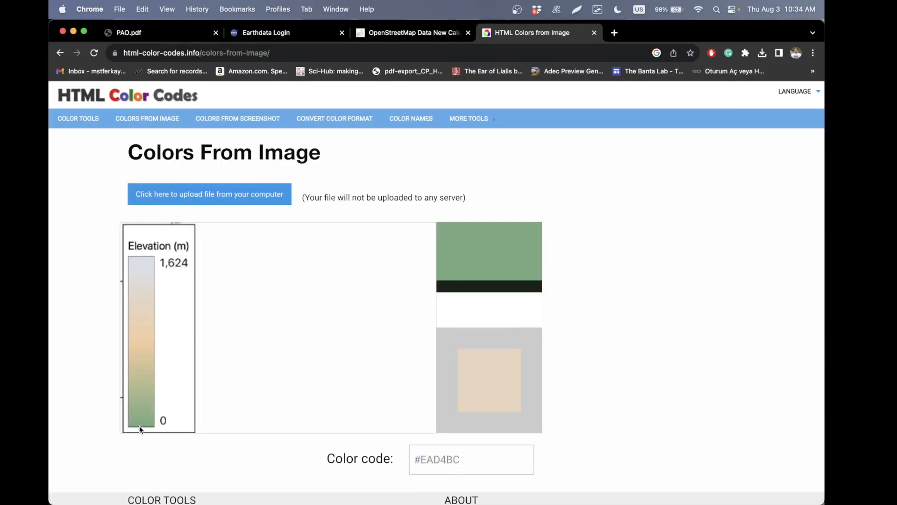
click(140, 427)
triple_click(471, 455)
- Return to QGIS and set the color of the first 0-value entry to #74AA7F
key(super+Tab)
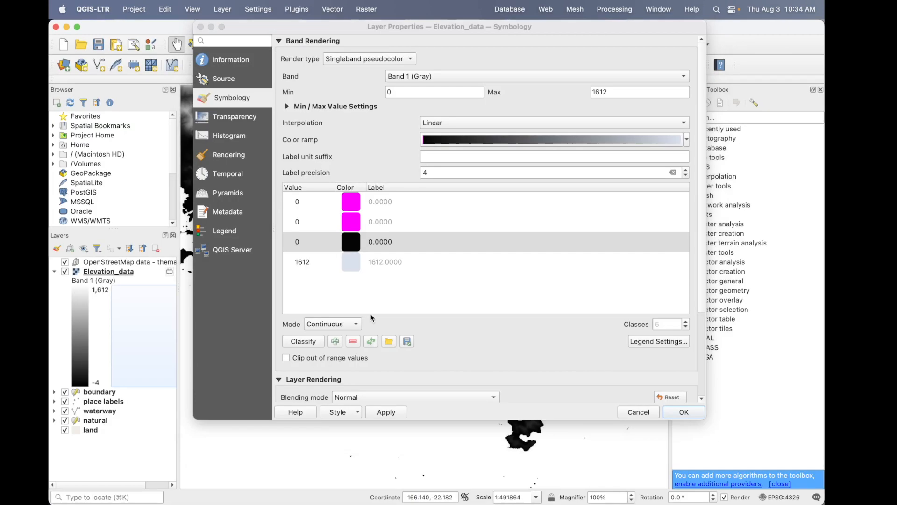
click(323, 202)
double_click(350, 206)
triple_click(675, 373)
key(super+v)
click(721, 445)
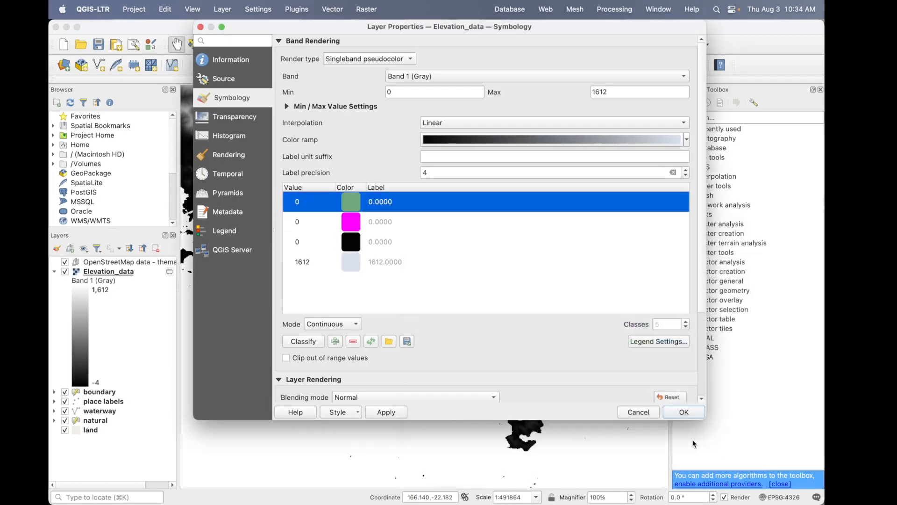
- Switch to Chrome, sample the peach color around the middle of the legend's color bar and copy its color code
click(389, 224)
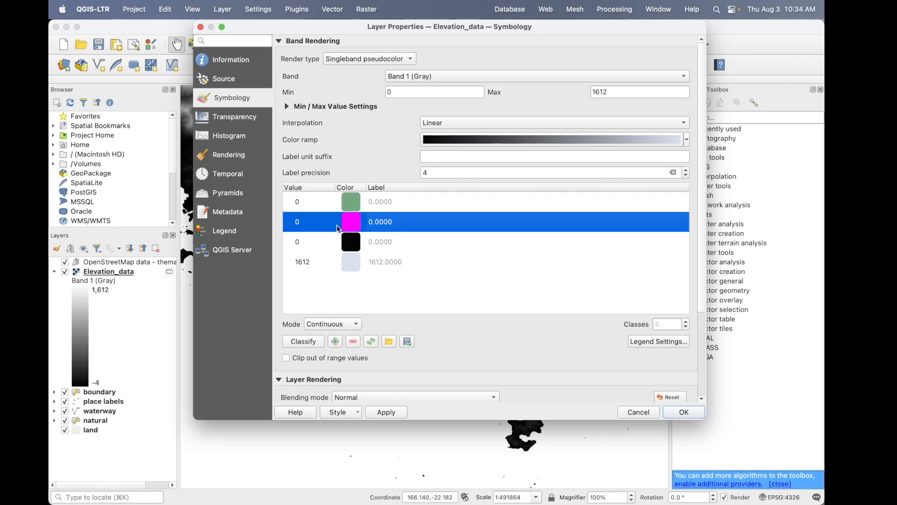
key(super+Tab)
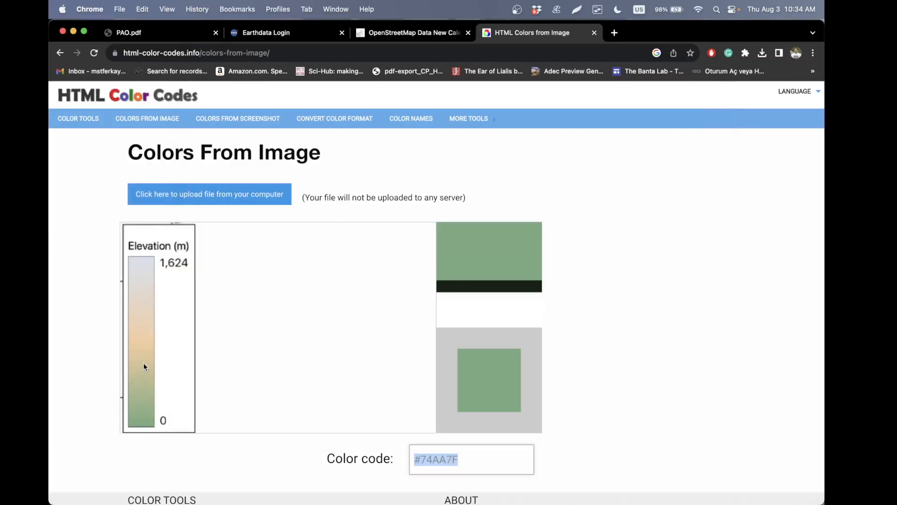
click(142, 329)
click(461, 451)
key(super+a)
key(super+c)
- Return to QGIS, remove the black entry from the color table and set the magenta entry's value to 800
key(super+Tab)
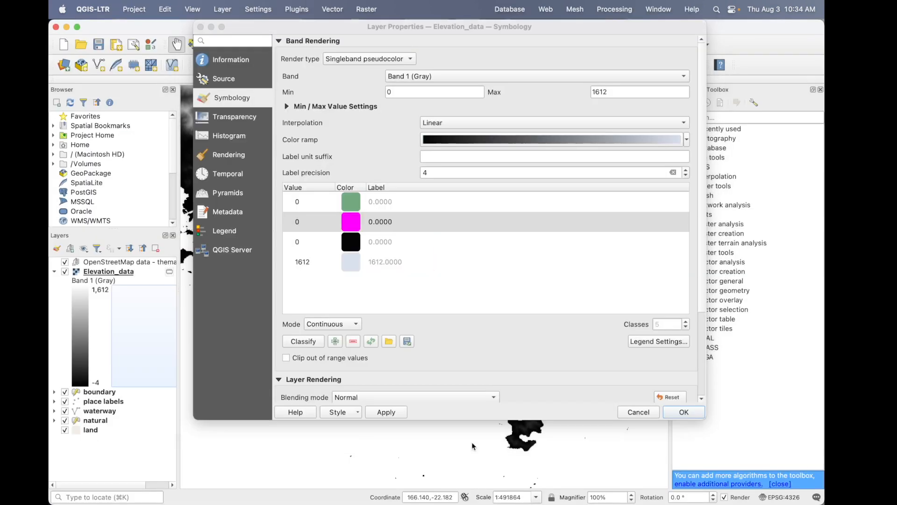
click(331, 241)
click(353, 342)
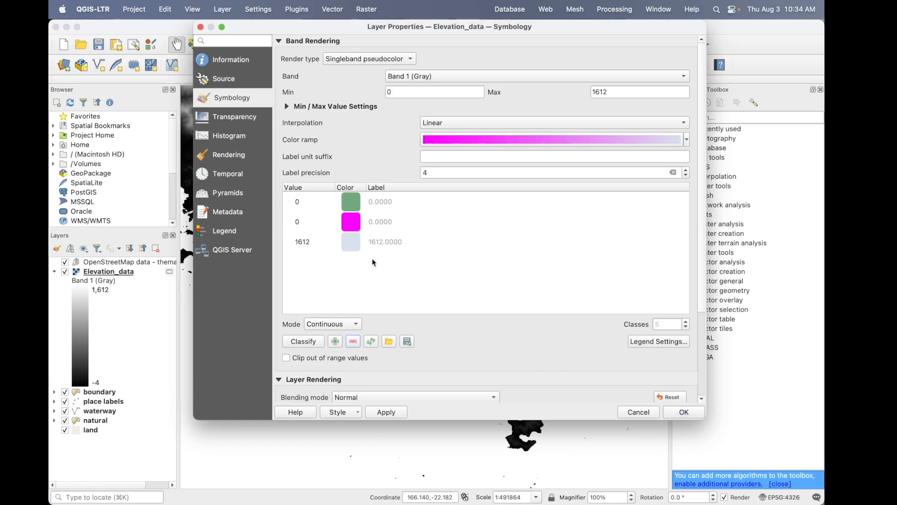
double_click(319, 222)
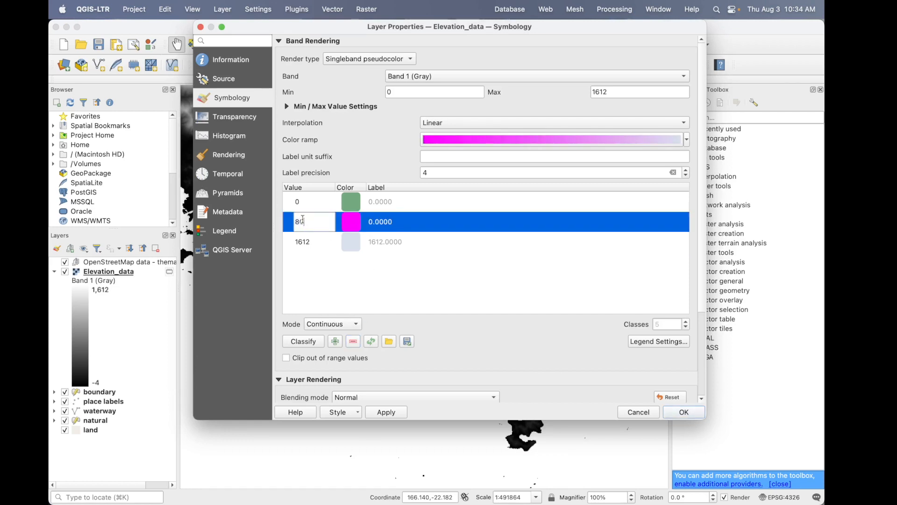
text(800)
- Set the color of the 800 entry to the copied peach code and apply the symbology to the Elevation_data layer
double_click(351, 222)
key(super+a)
key(super+v)
click(735, 450)
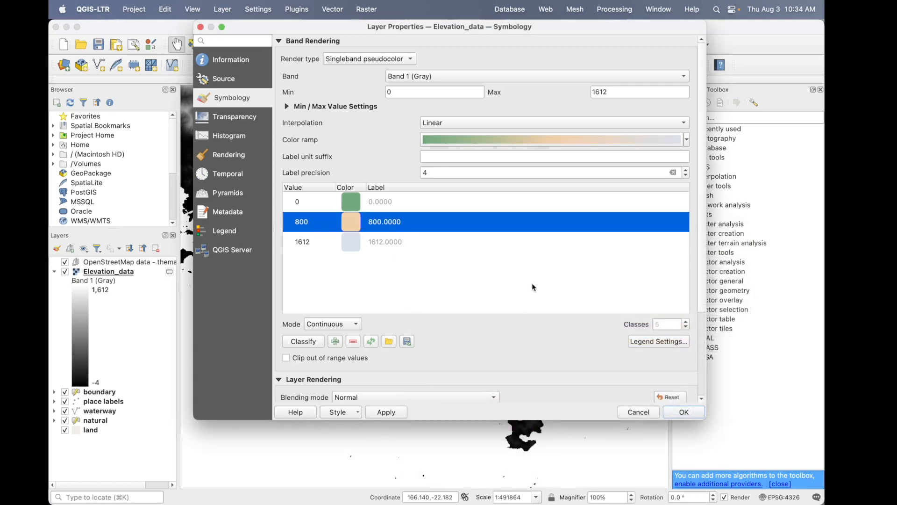
click(377, 413)
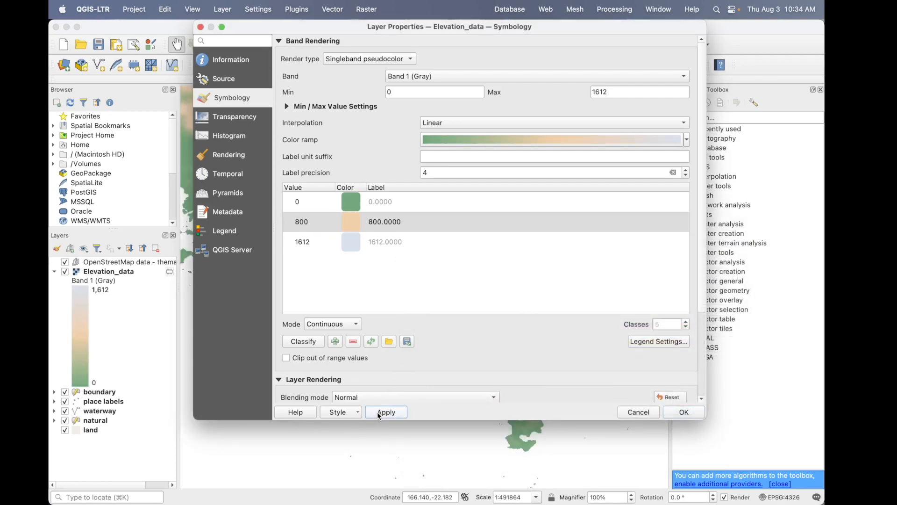
click(695, 414)
- Compare the recolored elevation map with the reference map in PowerPoint and return to QGIS
scroll(397, 260, down, 2)
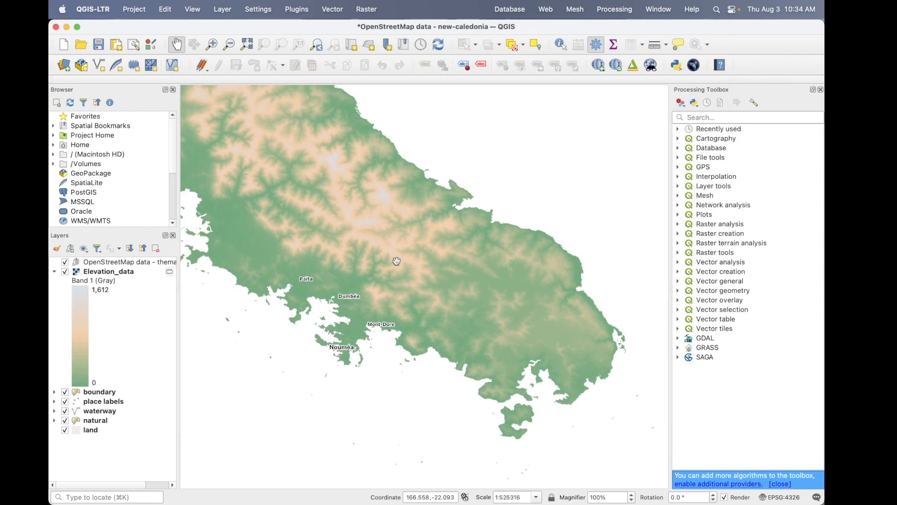
drag(399, 260, 409, 314)
scroll(408, 313, up, 2)
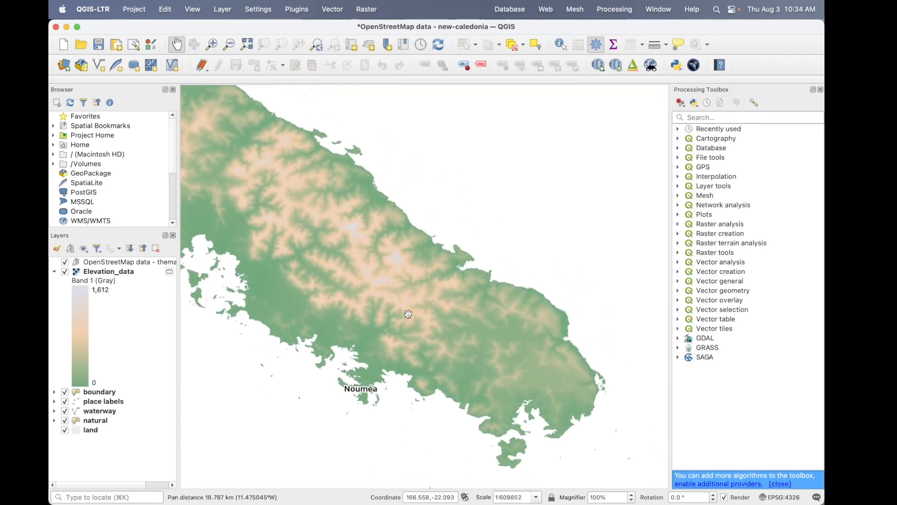
key(alt+Tab)
key(alt+Tab)
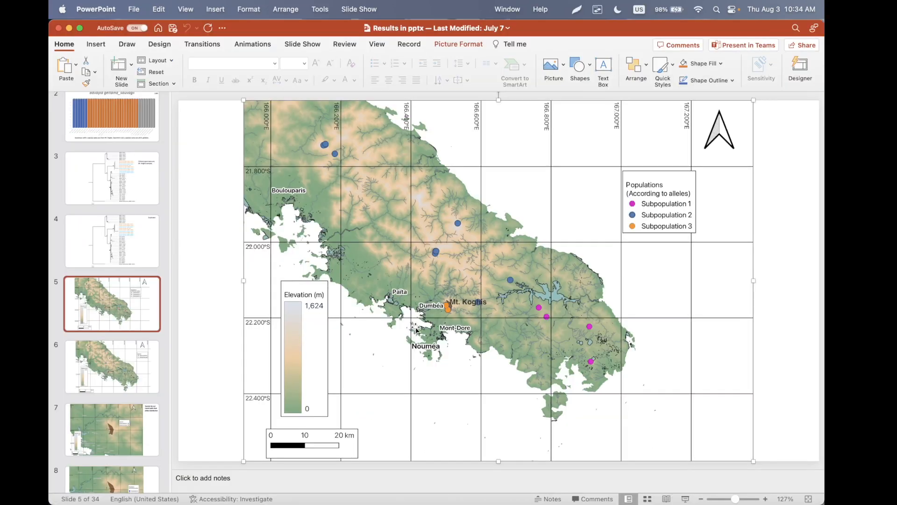
key(alt+Tab)
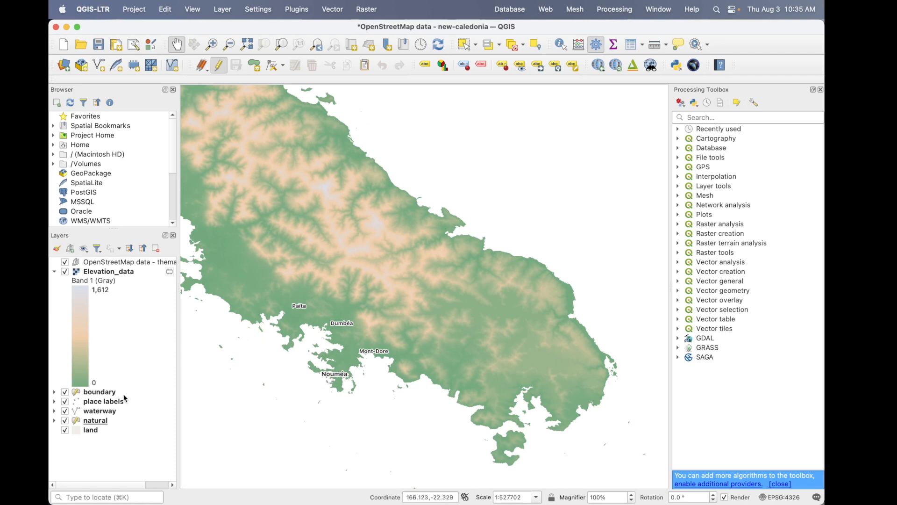
- Collapse the Elevation_data legend and move the layer below boundary, place labels, waterway and natural, directly above land
drag(110, 277, 112, 401)
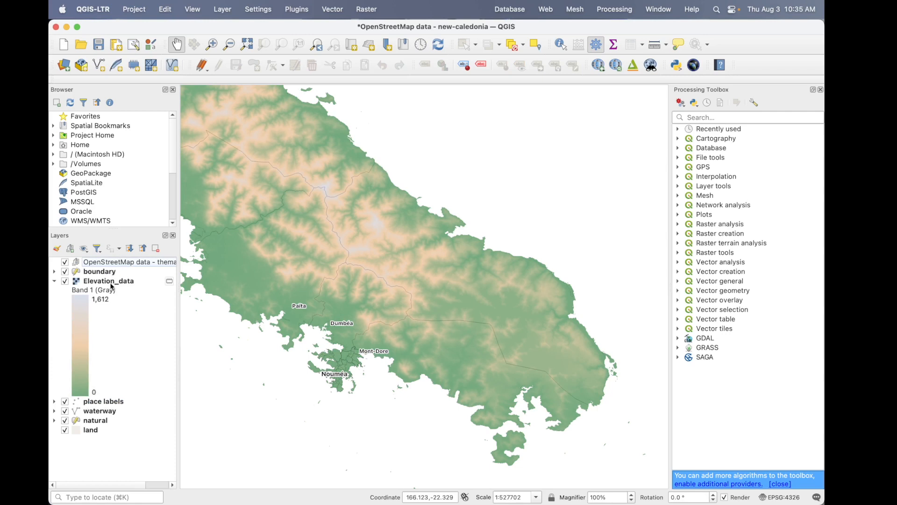
click(55, 281)
drag(125, 284, 117, 293)
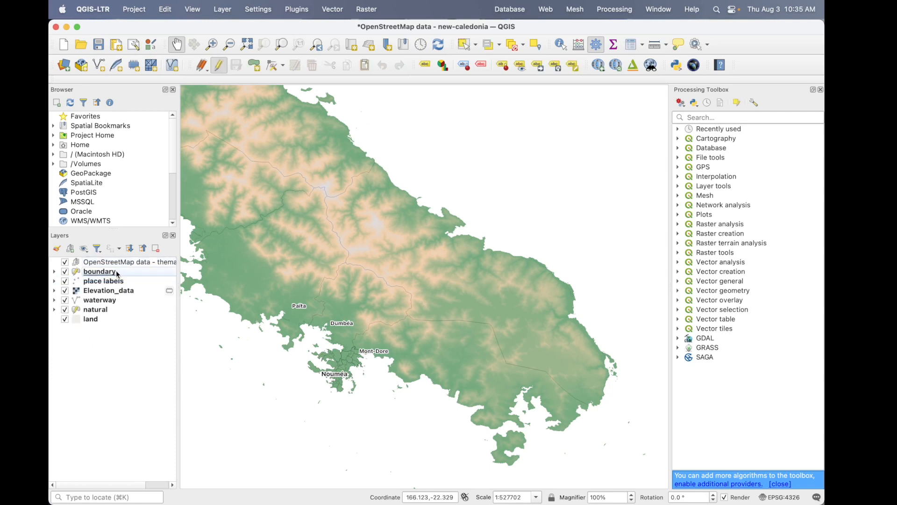
click(116, 270)
click(126, 291)
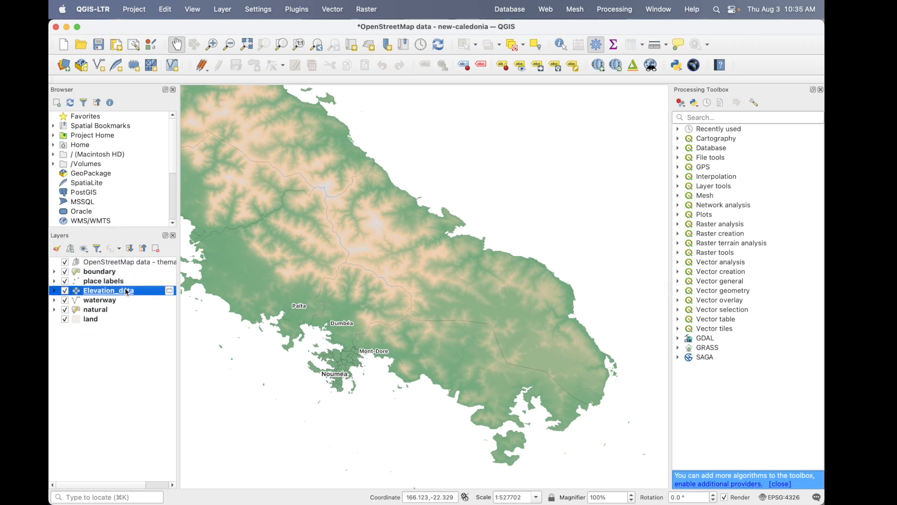
mouse_move(118, 295)
mouse_down()
mouse_move(103, 328)
mouse_move(108, 308)
mouse_up()
click(112, 314)
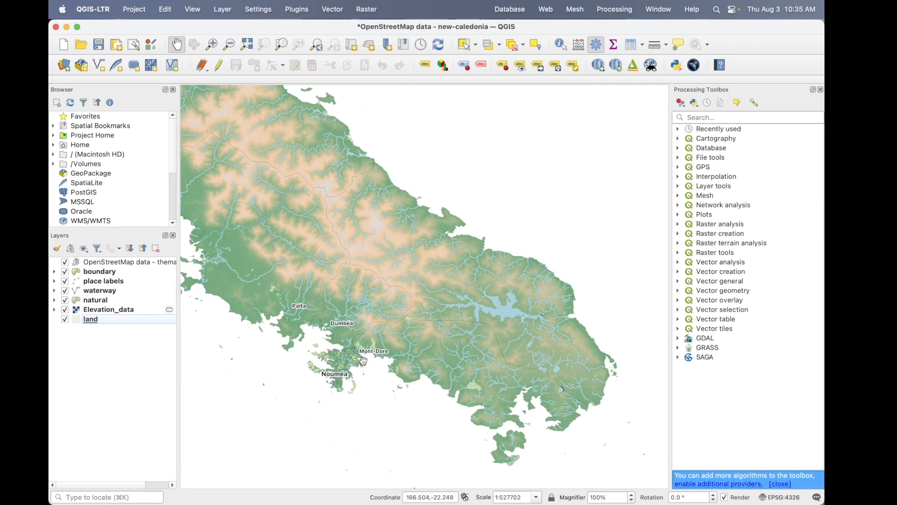
scroll(363, 360, down, 1)
scroll(363, 361, up, 2)
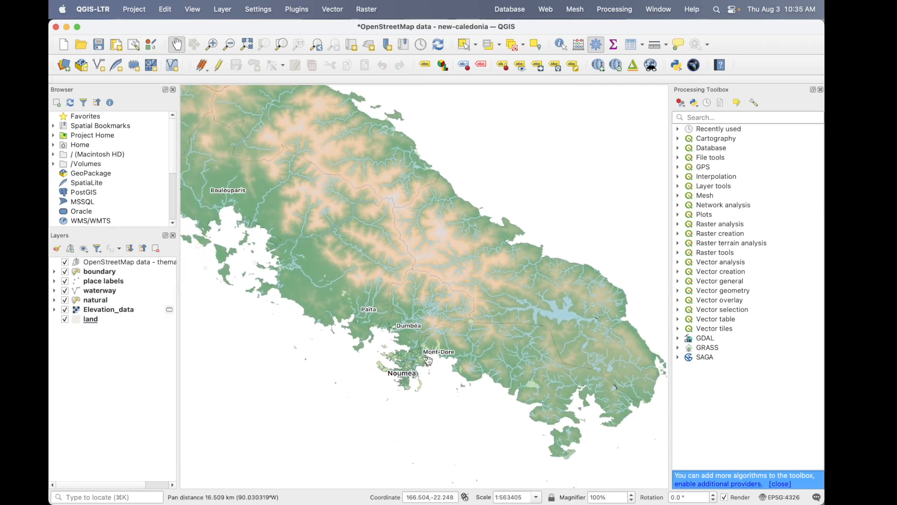
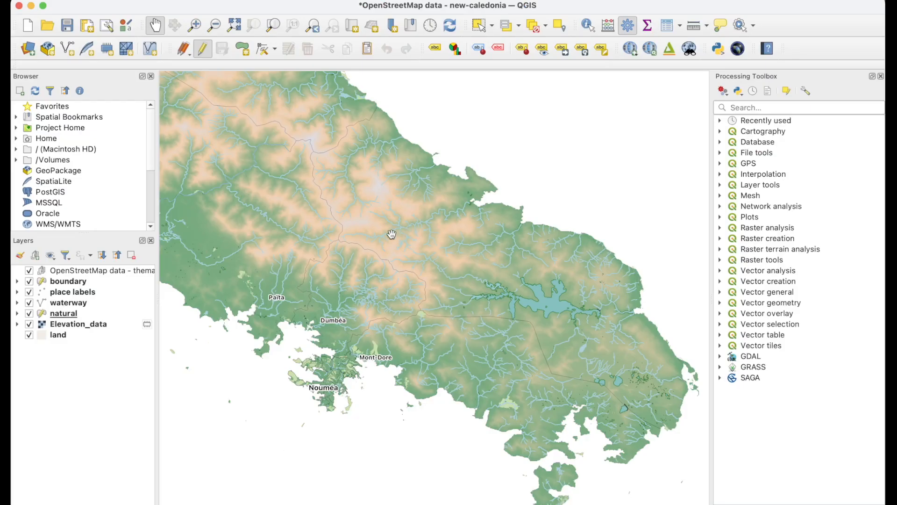
- Expand the waterway legend and darken the river,canal line color to blue-grey #6d888f
click(72, 303)
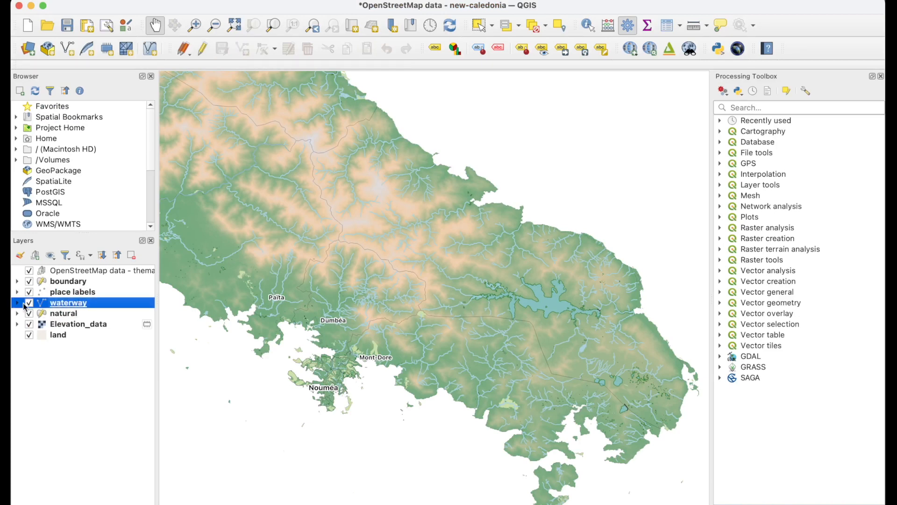
click(17, 303)
click(87, 316)
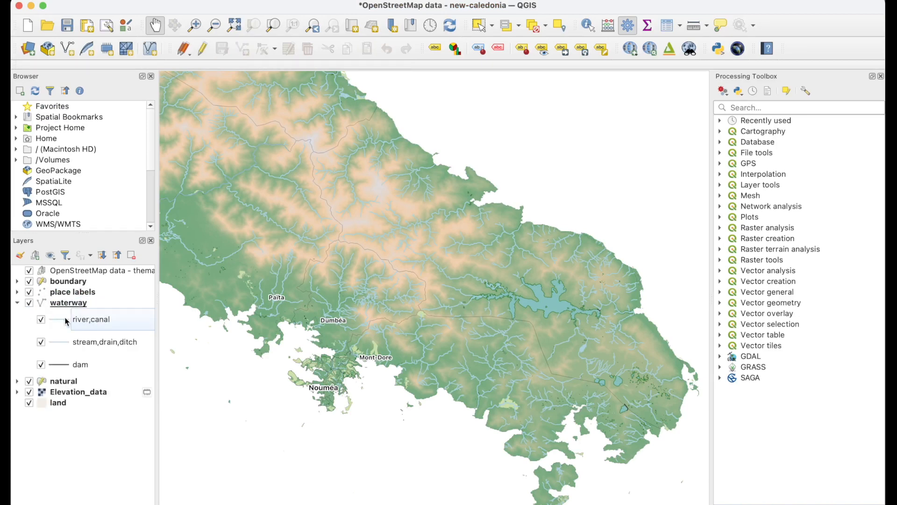
double_click(65, 319)
click(521, 196)
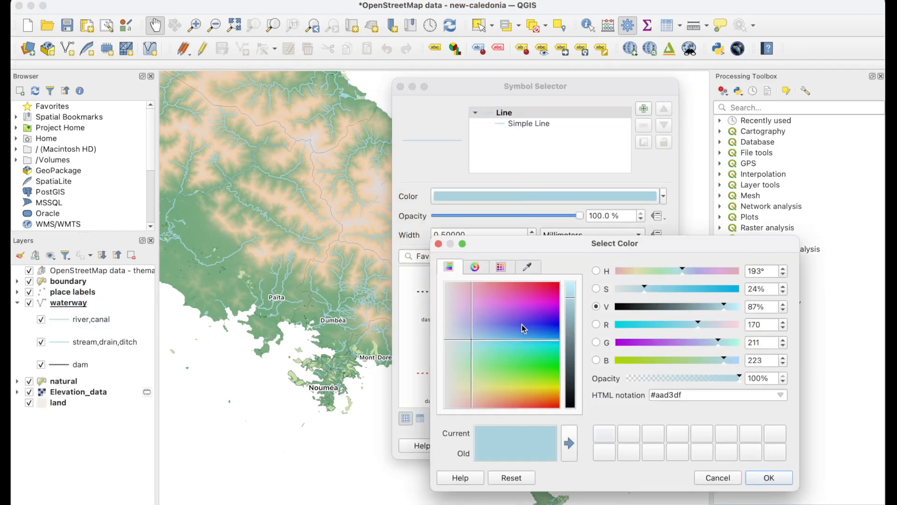
drag(577, 328, 574, 343)
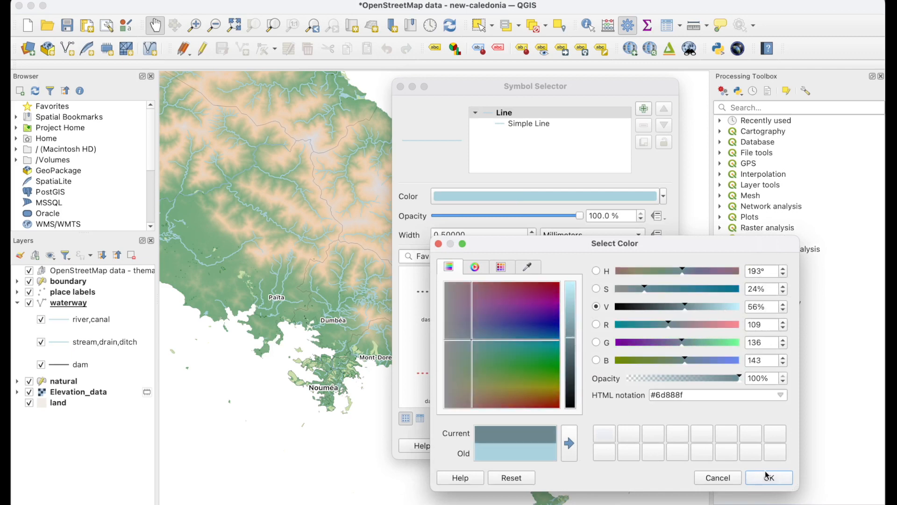
click(765, 479)
click(645, 446)
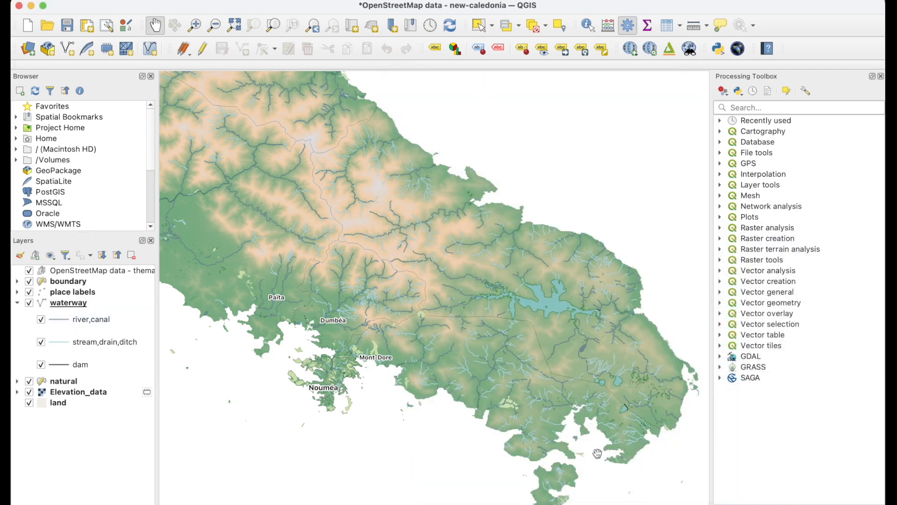
click(107, 340)
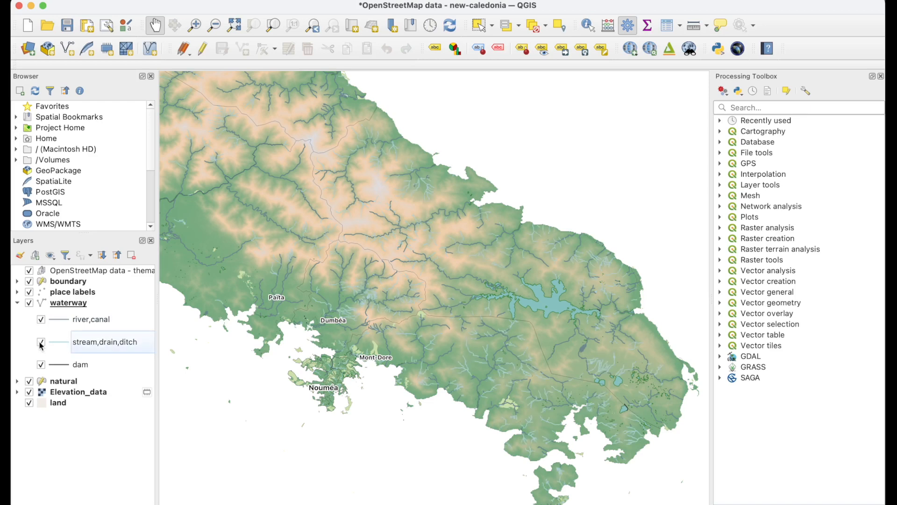
double_click(124, 353)
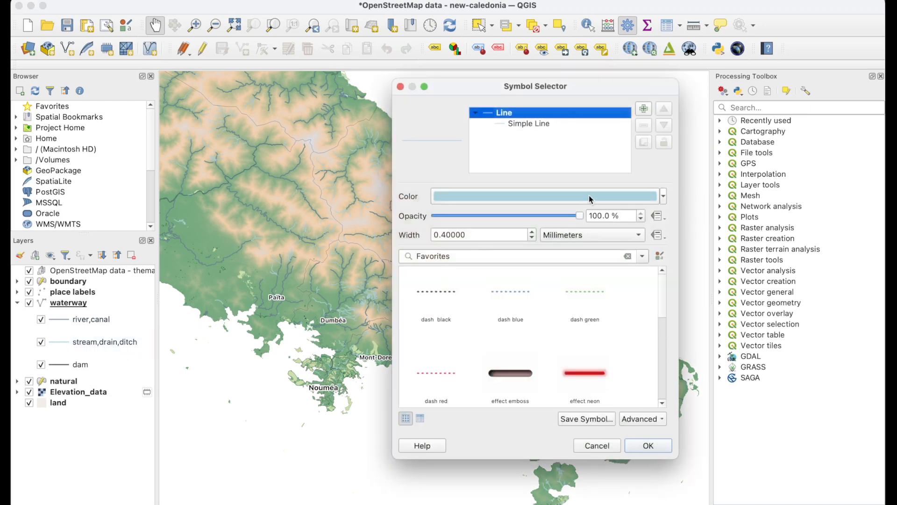
click(595, 445)
- Copy the HTML color code #6d888f from the river,canal line symbol
double_click(110, 322)
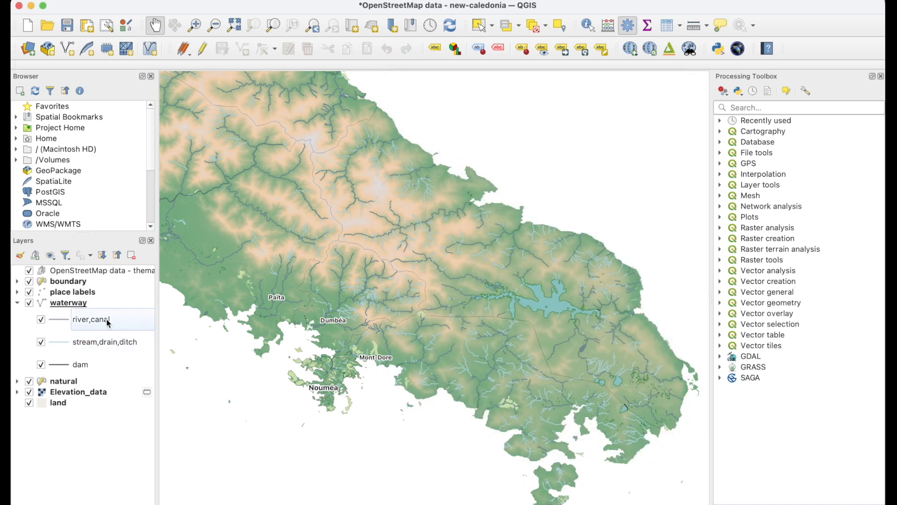
click(545, 196)
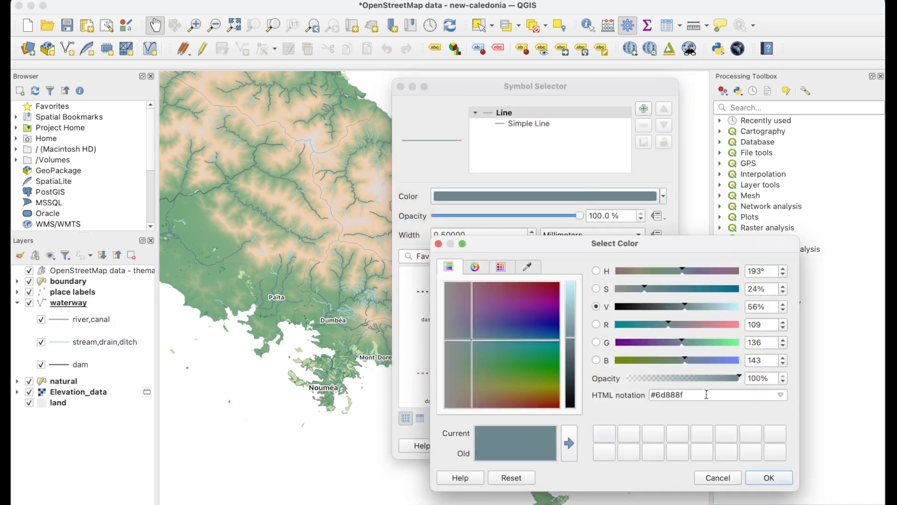
drag(707, 395, 623, 398)
click(777, 479)
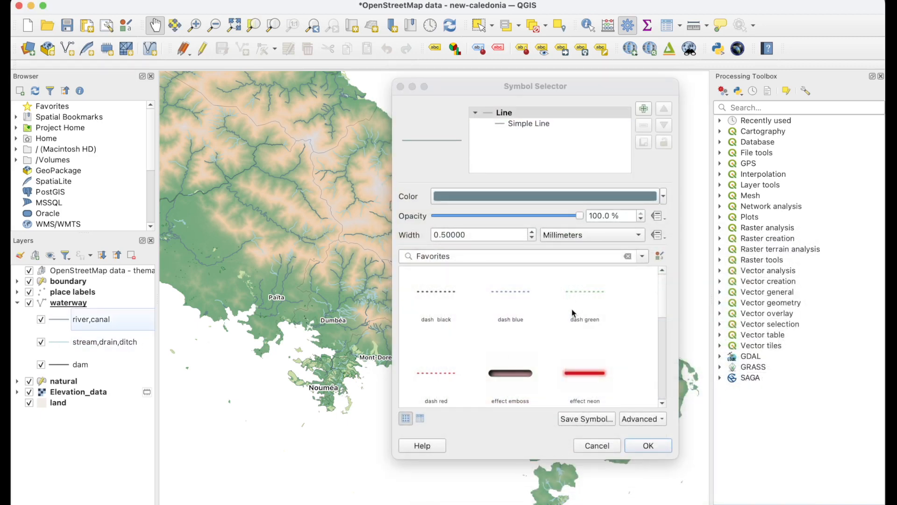
click(647, 446)
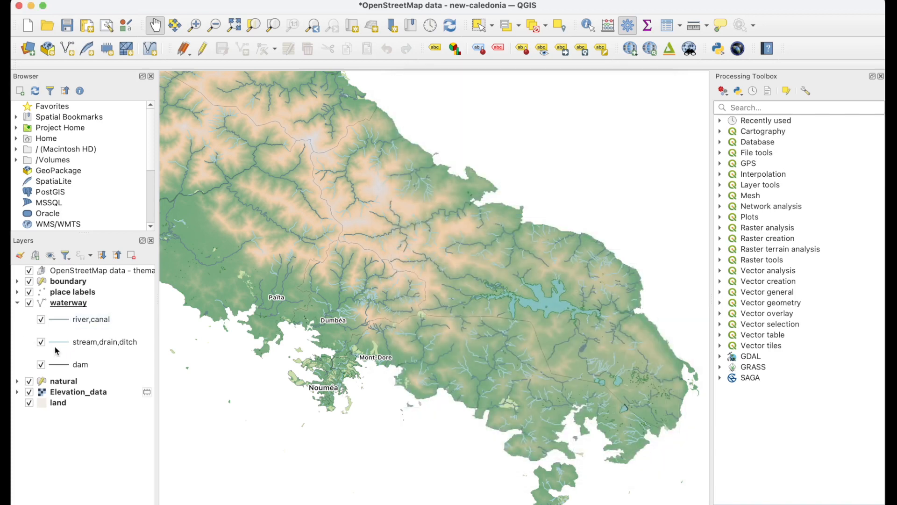
- Set the stream,drain,ditch line color to the copied code #6d888f
double_click(105, 341)
click(565, 200)
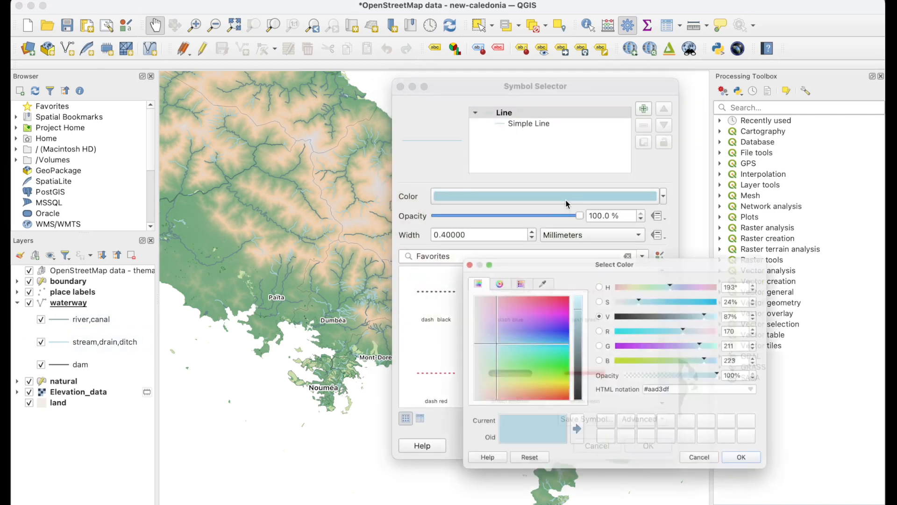
triple_click(704, 395)
click(768, 476)
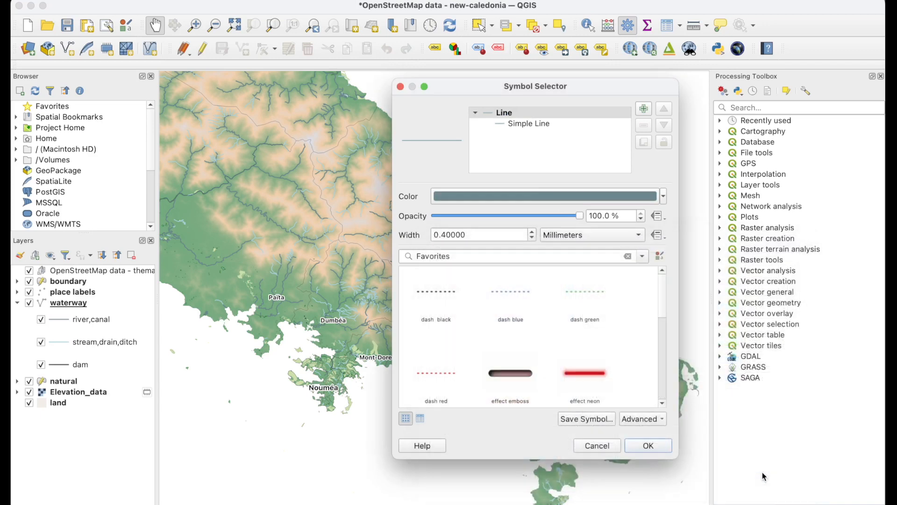
click(644, 444)
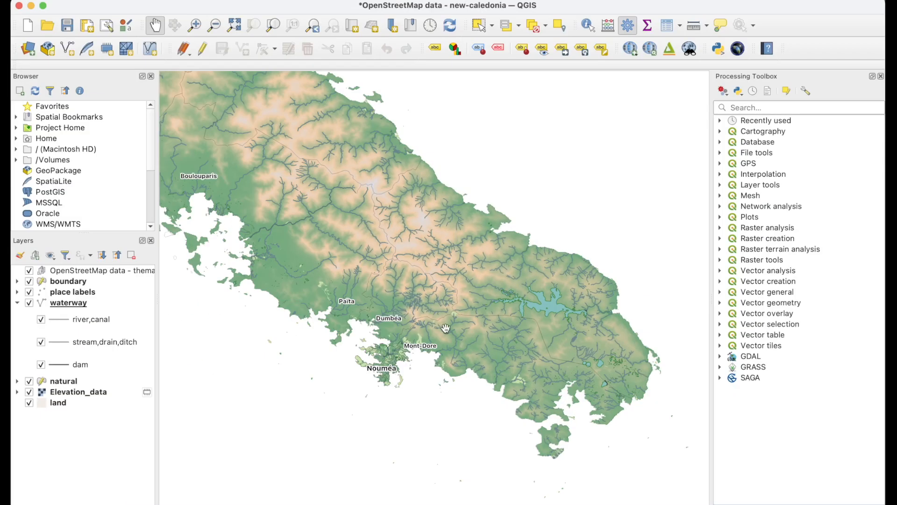
- Switch to the Book3 workbook in Excel and review its Genus, Species, Label No, Lat, Long and Subgroup columns
drag(470, 319, 450, 345)
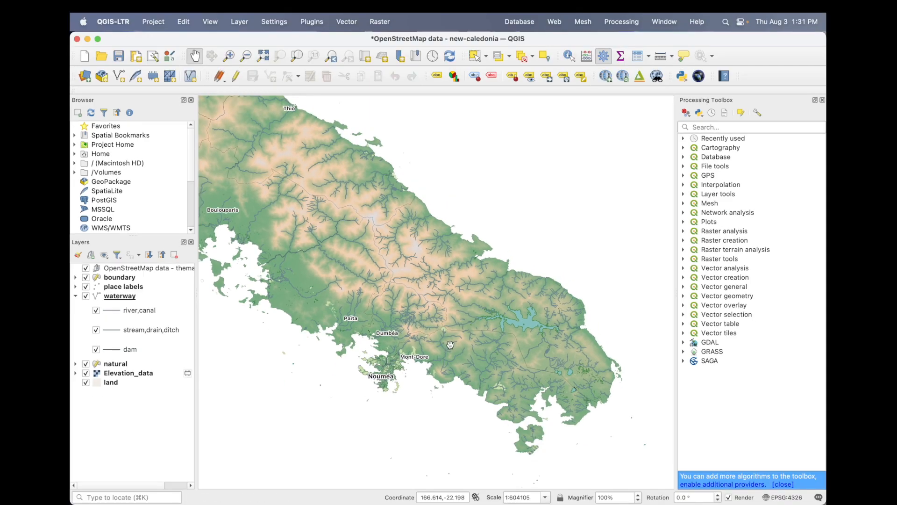
mouse_move(368, 503)
click(315, 496)
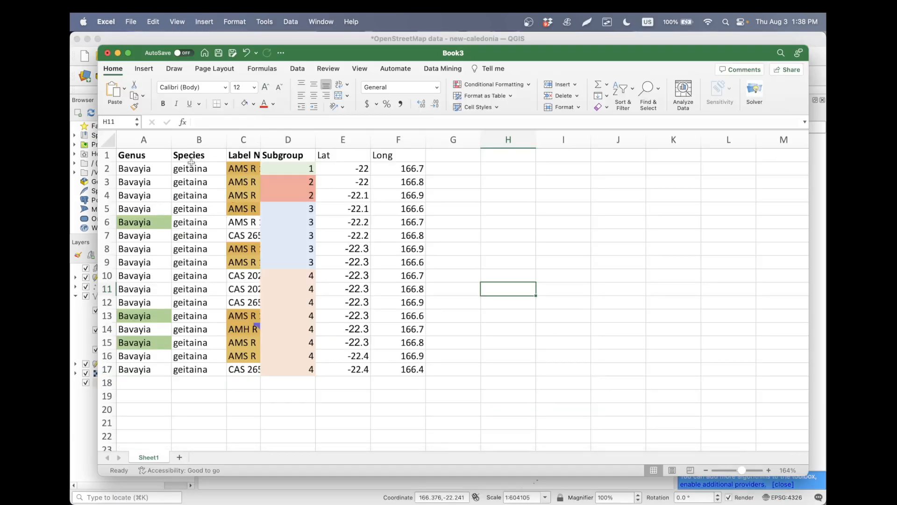
drag(142, 156, 187, 367)
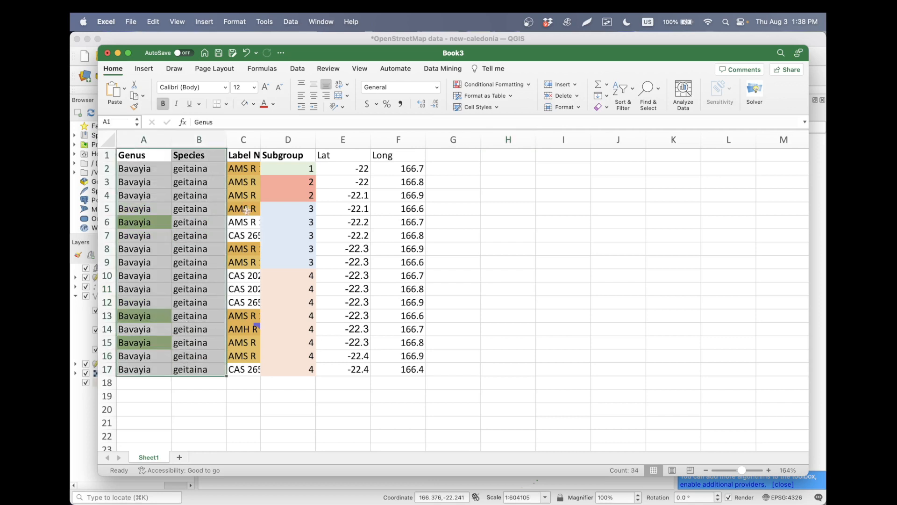
click(248, 154)
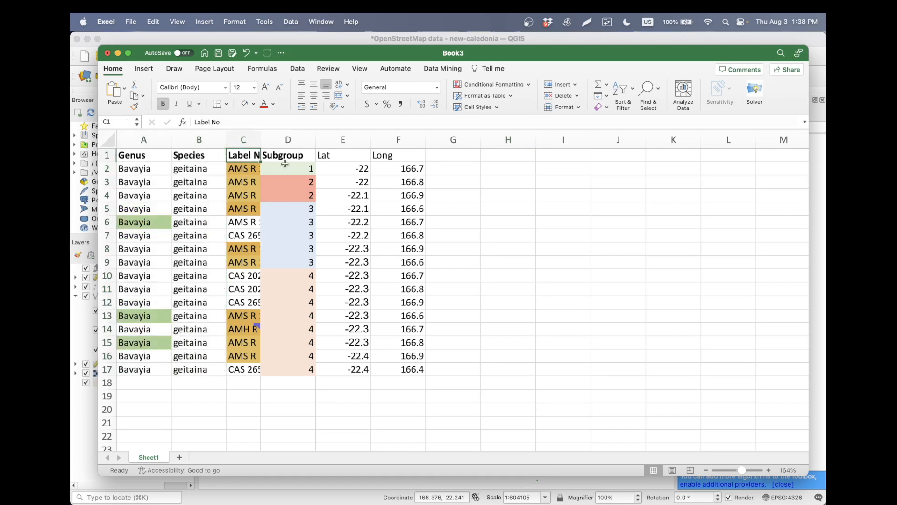
click(352, 155)
click(400, 157)
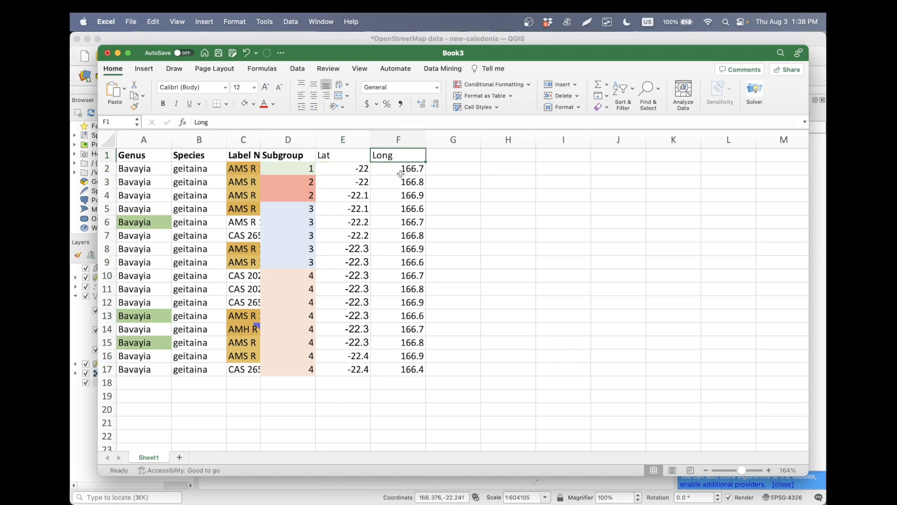
drag(295, 156, 286, 371)
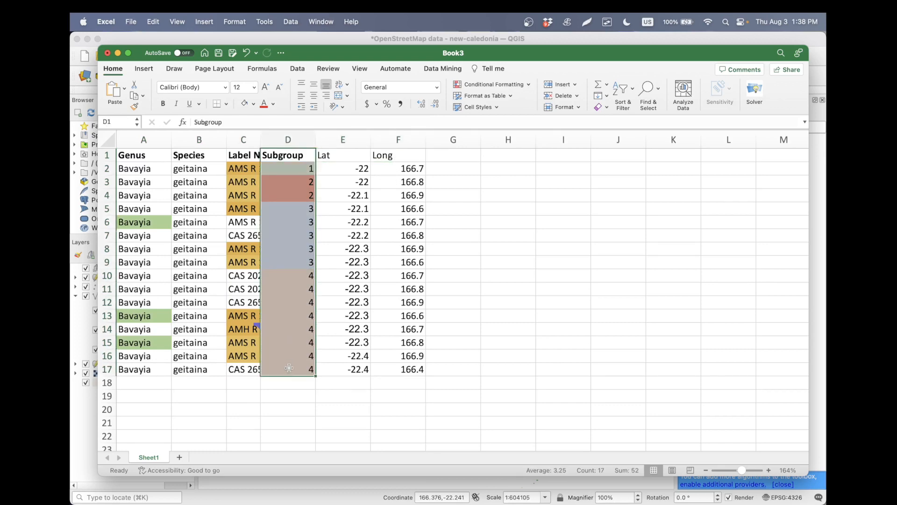
click(396, 398)
- Check the subpopulation points on the PowerPoint reference map, then return to Excel and review the Lat and Long coordinates
key(super+Tab)
key(super+Tab)
key(super+Tab)
key(super+Tab)
key(super+Tab)
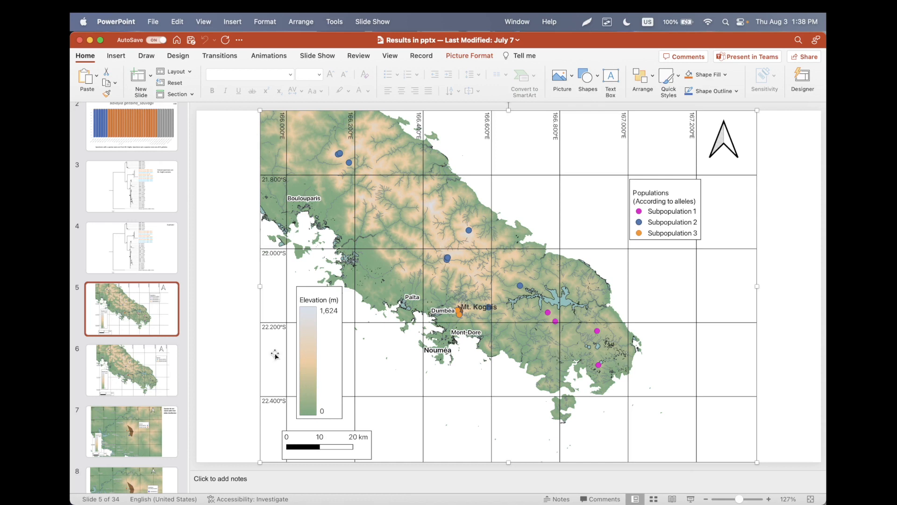
key(super+Tab)
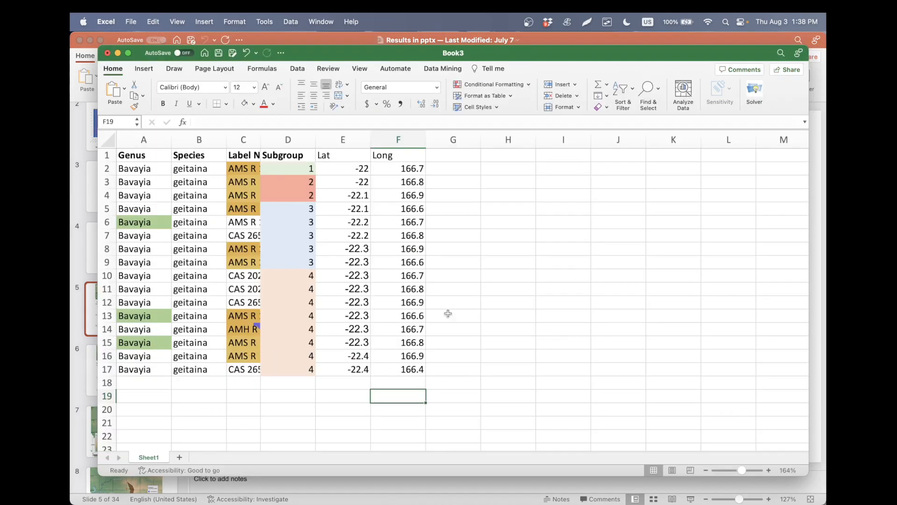
click(522, 290)
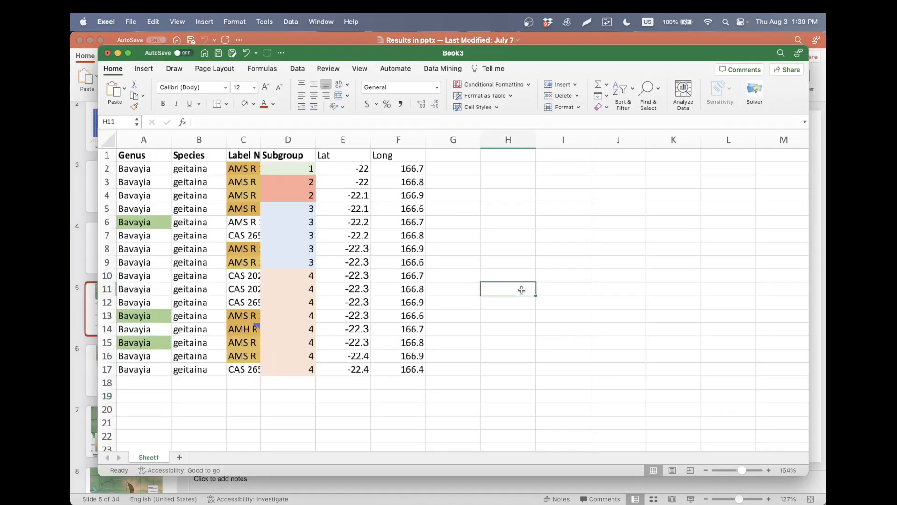
drag(355, 170, 391, 365)
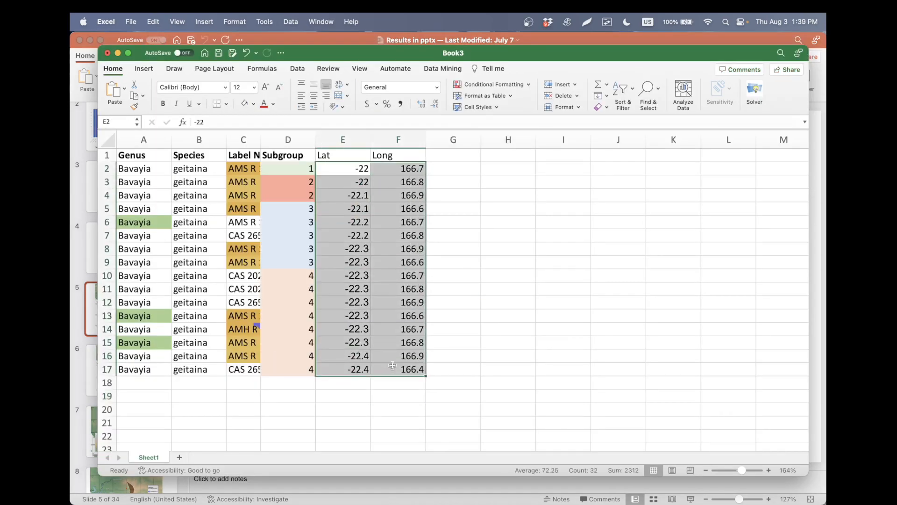
click(494, 356)
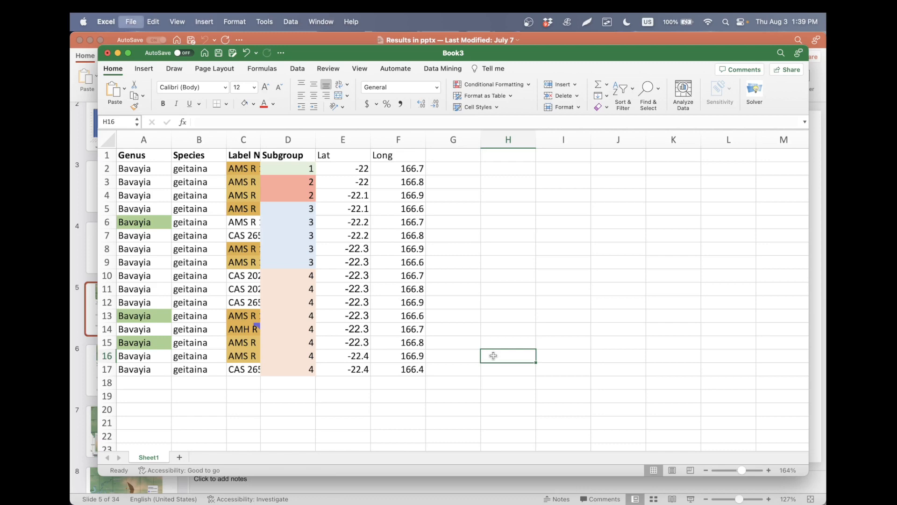
- Save the workbook as newcaltutorial in CSV UTF-8 format in the Desktop's Tutorial for QGIS folder and close it
key(super+s)
click(532, 389)
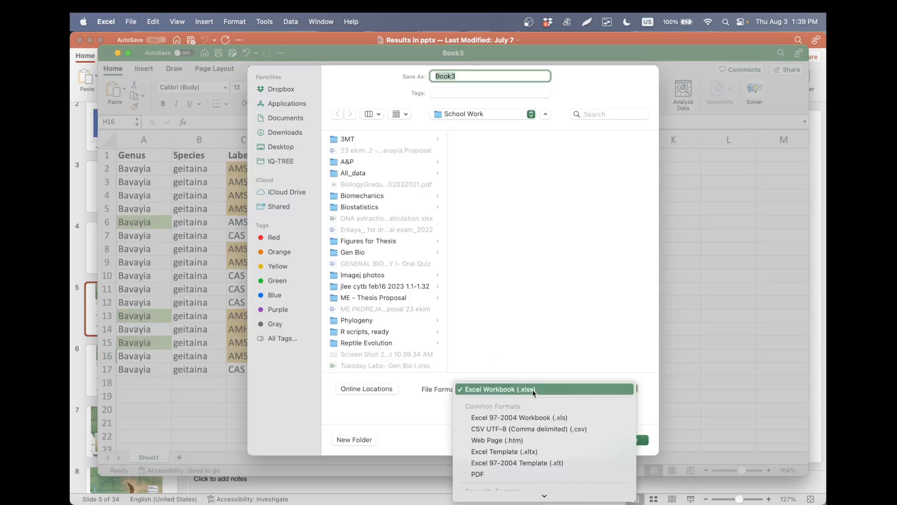
click(517, 429)
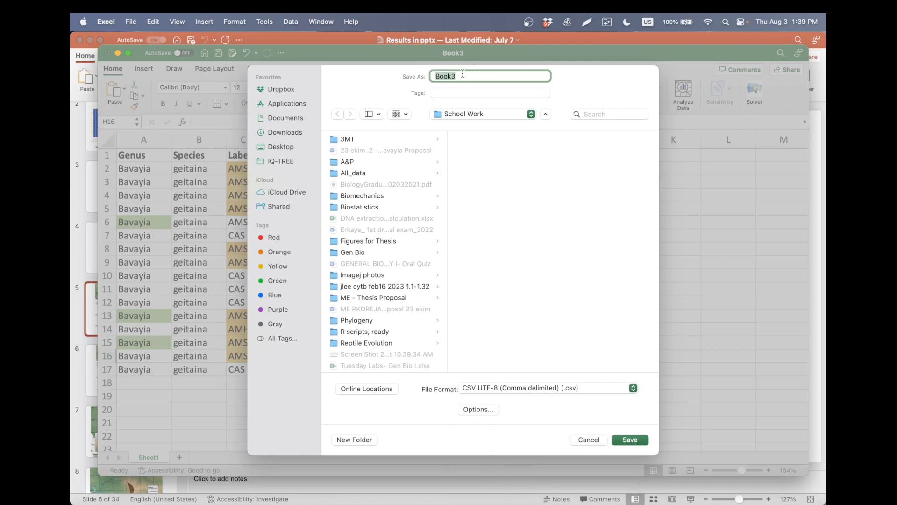
text(new)
click(286, 147)
scroll(376, 225, down, 2)
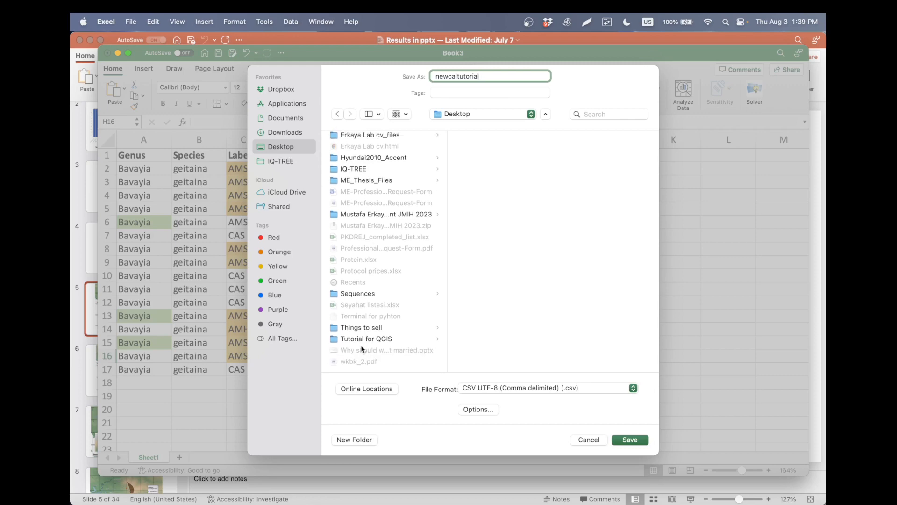
click(371, 339)
click(630, 440)
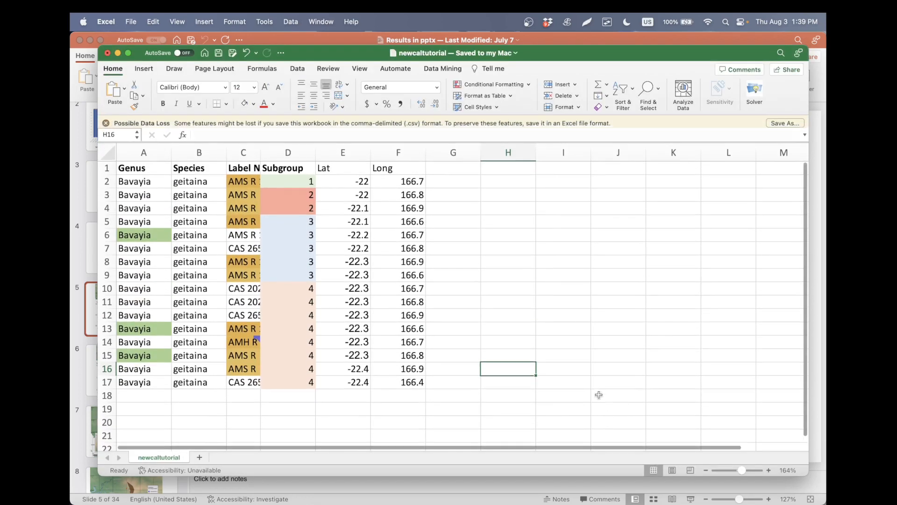
key(super+w)
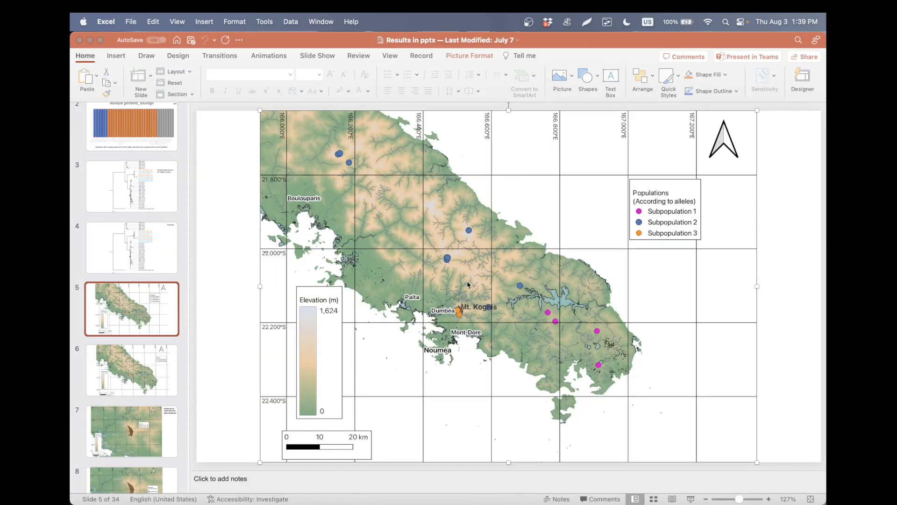
- Switch to QGIS and open the data source settings for adding a delimited text layer
key(alt+Tab)
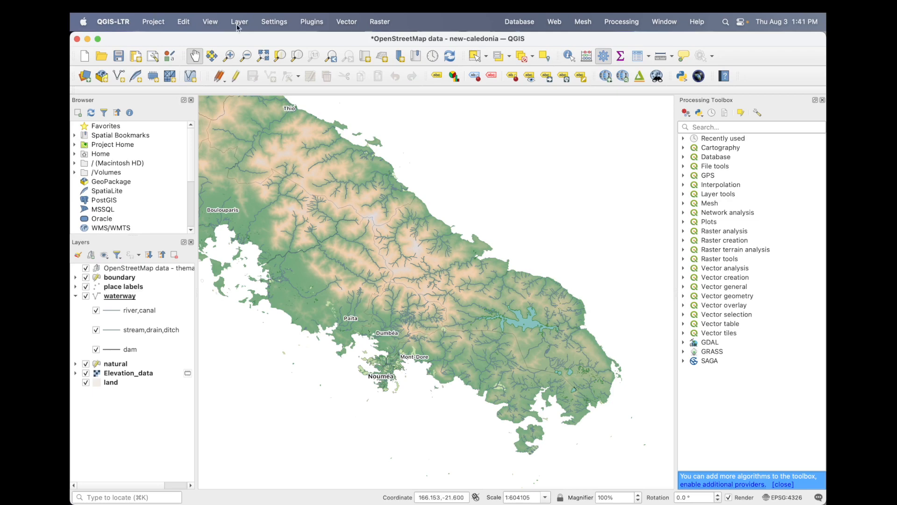
click(238, 23)
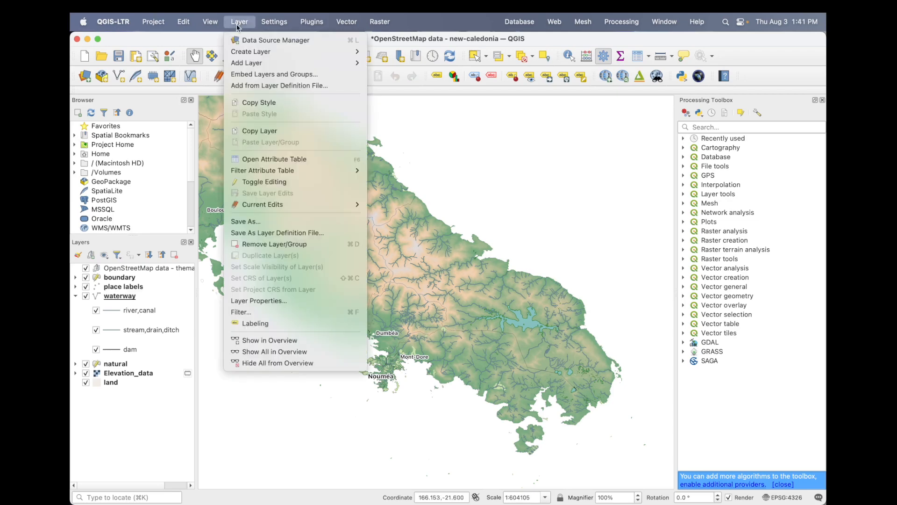
mouse_move(320, 62)
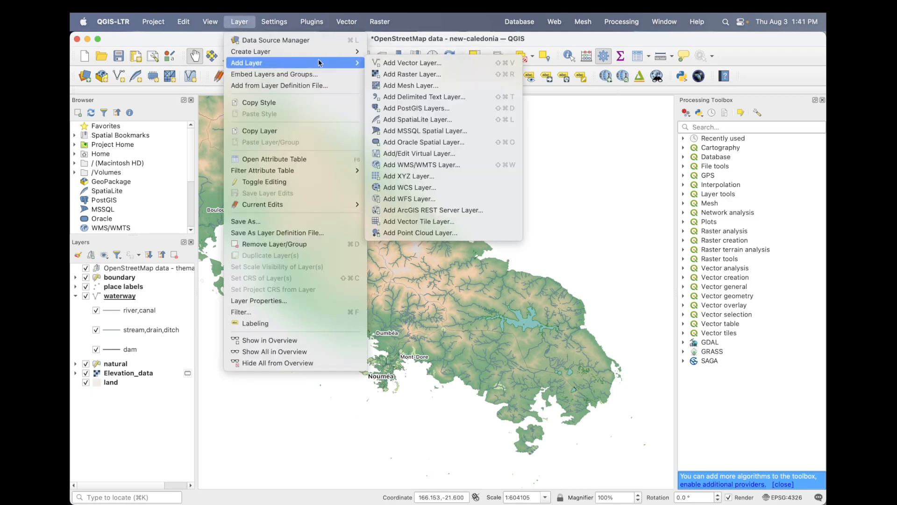
click(442, 93)
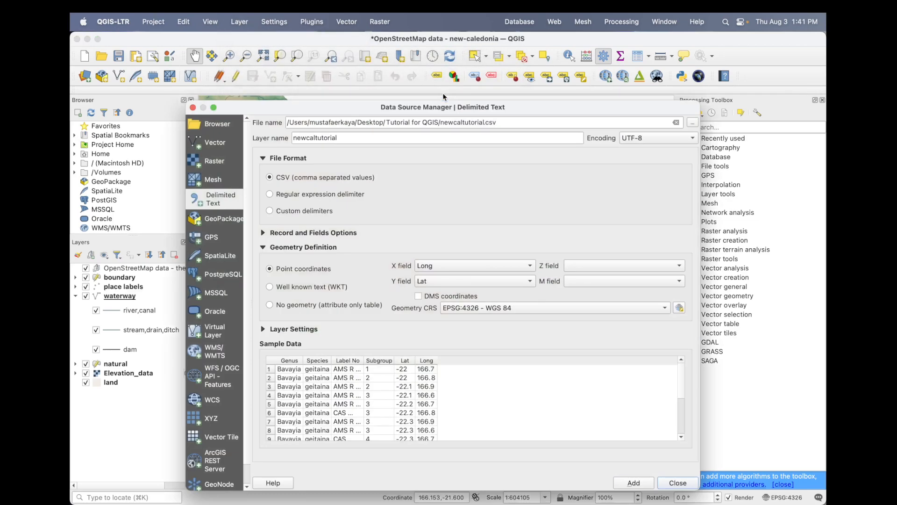
- Choose newcaltutorial.csv from the Desktop's Tutorial for QGIS folder as the source file for the delimited text layer
click(693, 123)
click(263, 218)
scroll(362, 272, down, 3)
click(363, 272)
scroll(362, 272, down, 5)
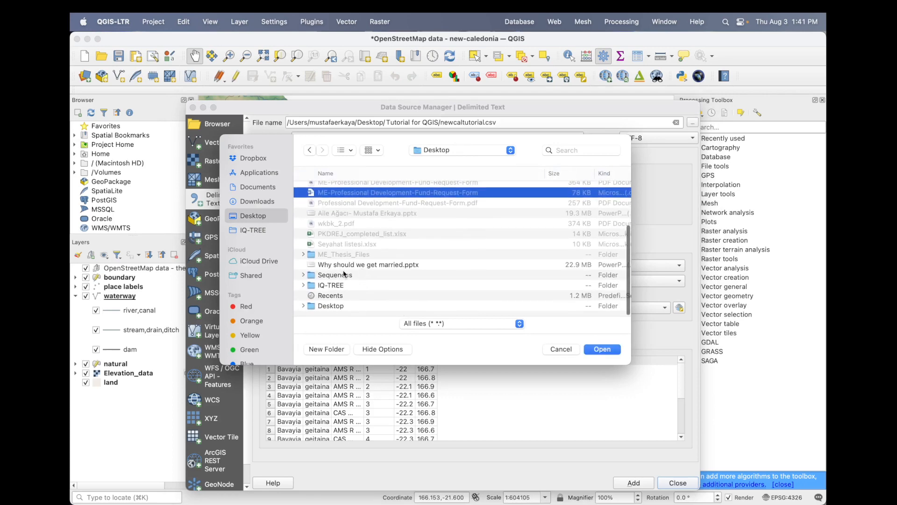
scroll(335, 288, up, 5)
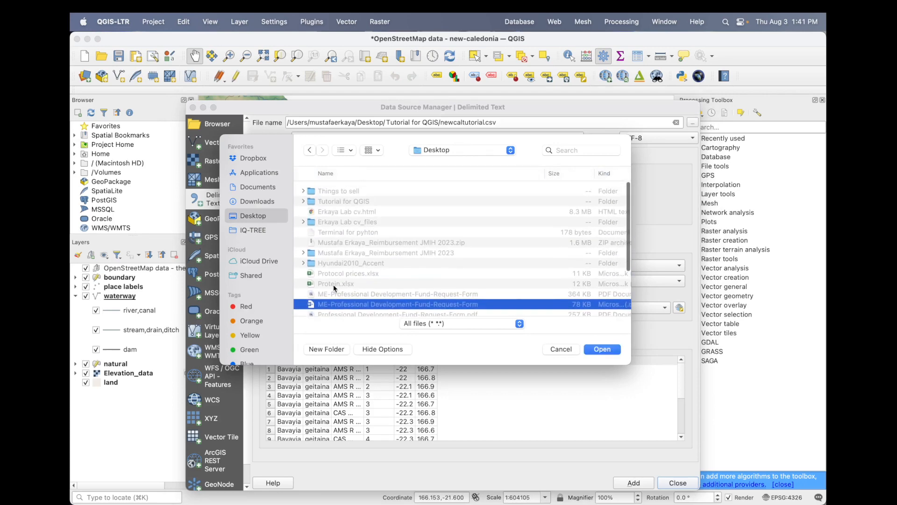
double_click(358, 191)
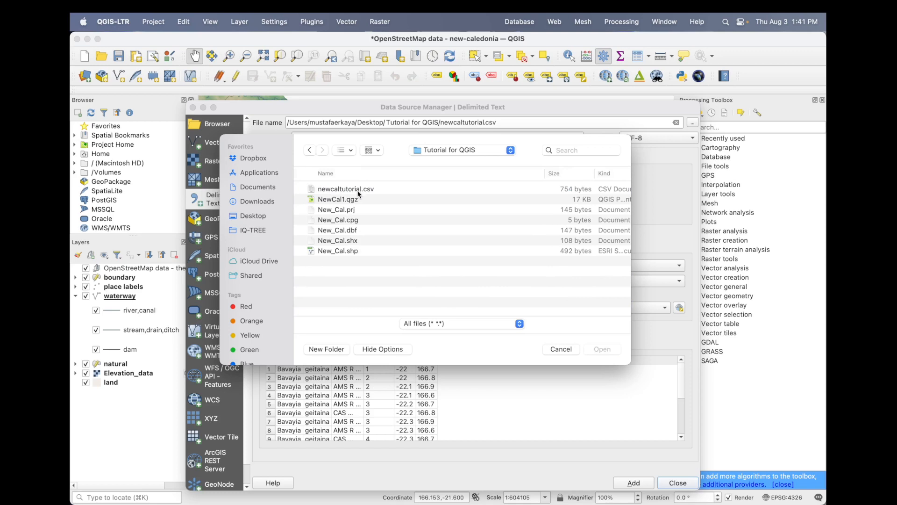
click(358, 189)
click(604, 353)
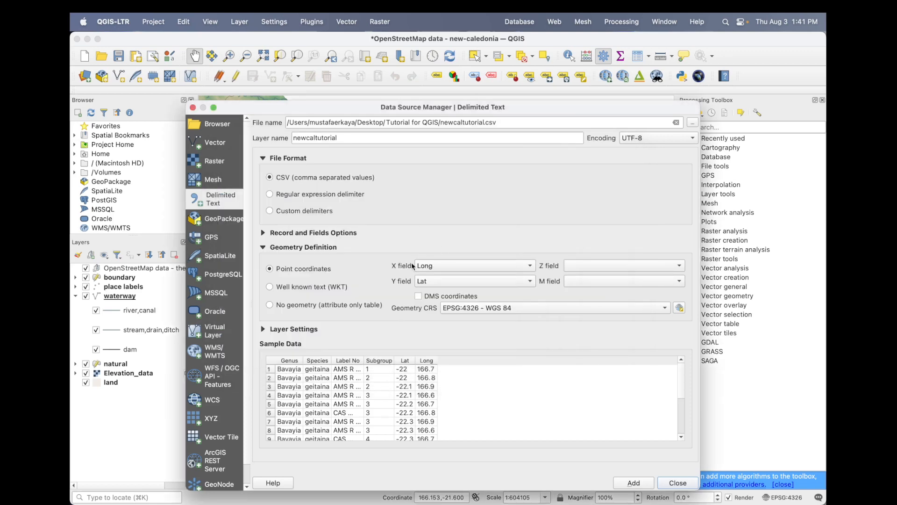
- Keep Long as the X field and Lat as the Y field, add the newcaltutorial point layer, and close the data source manager
click(430, 265)
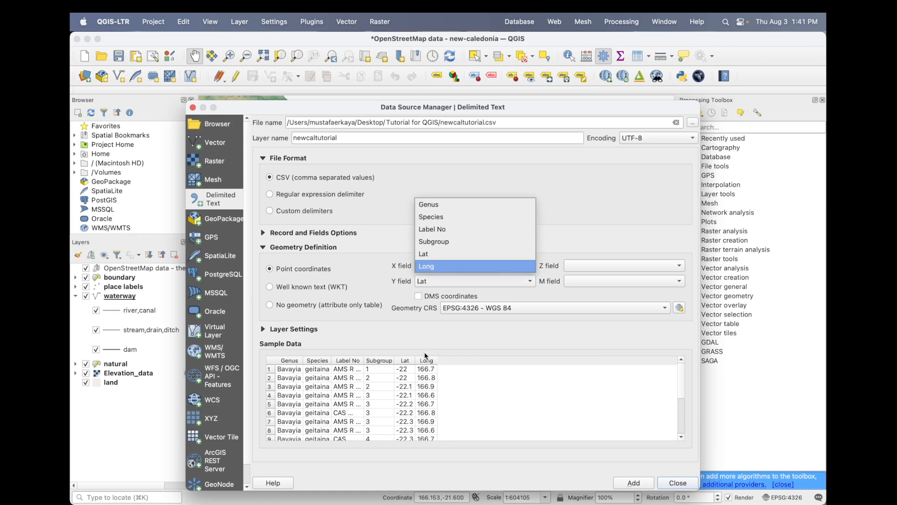
click(426, 266)
click(430, 281)
click(431, 283)
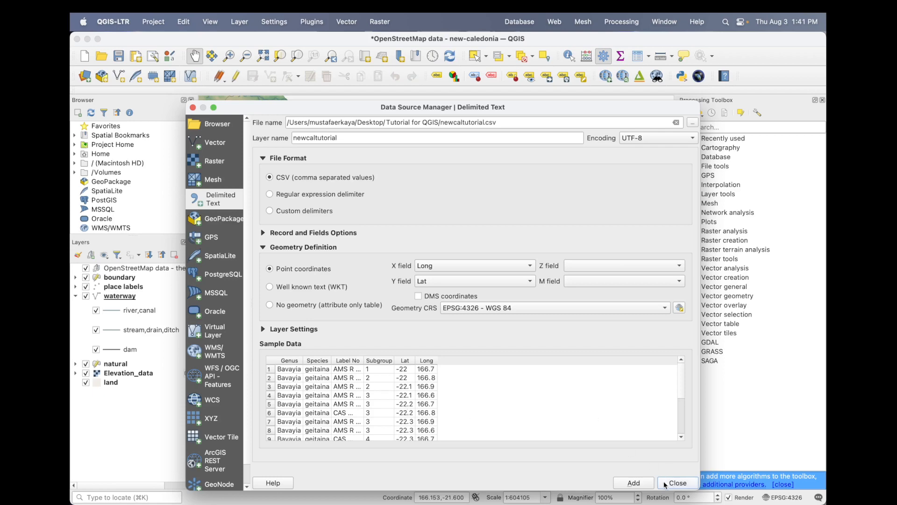
click(634, 483)
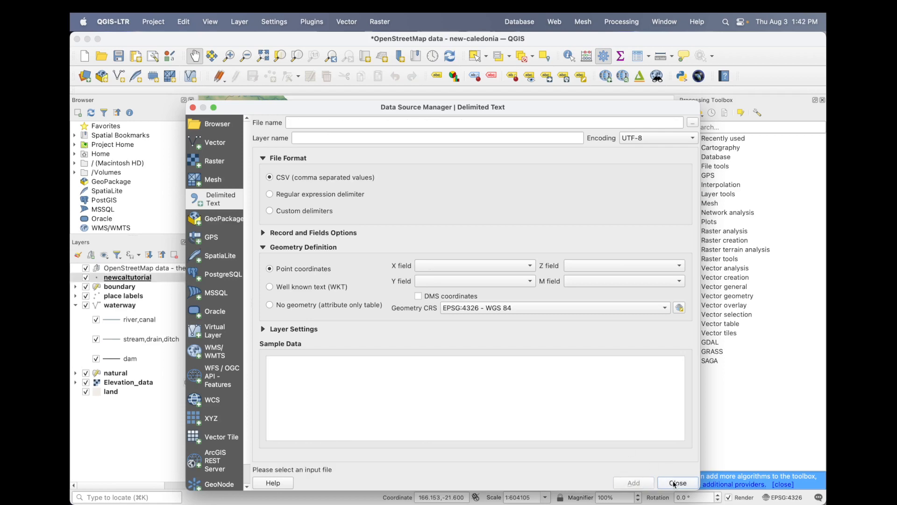
click(677, 483)
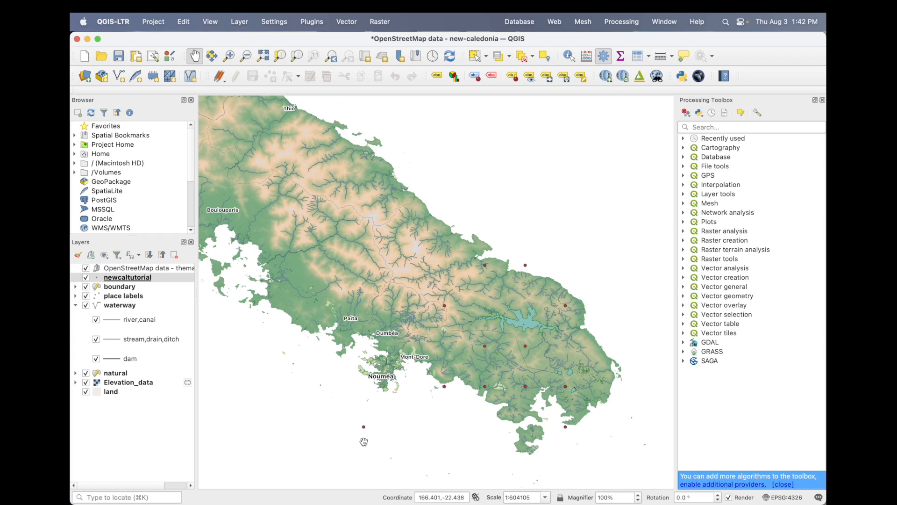
- Check the points on the PowerPoint reference map, then return to QGIS and set the newcaltutorial layer's symbology to Categorized by Subgroup
key(super+Tab)
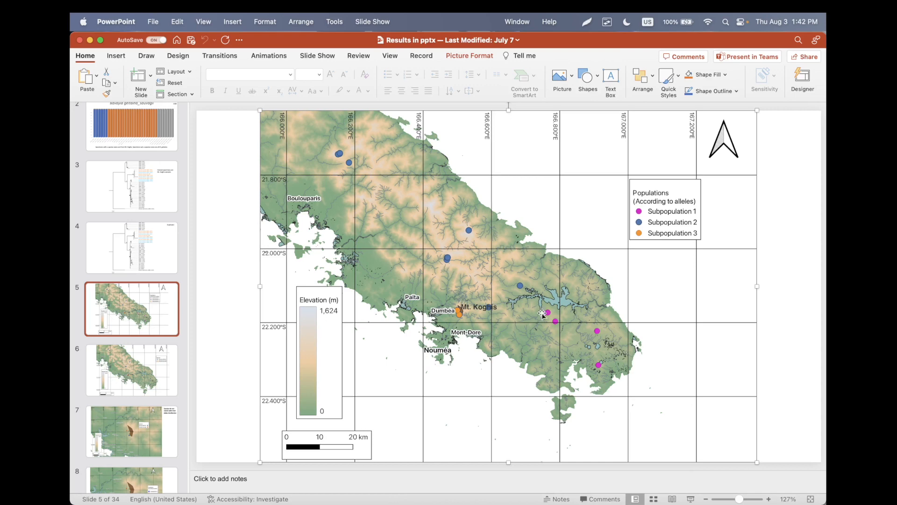
key(super+Tab)
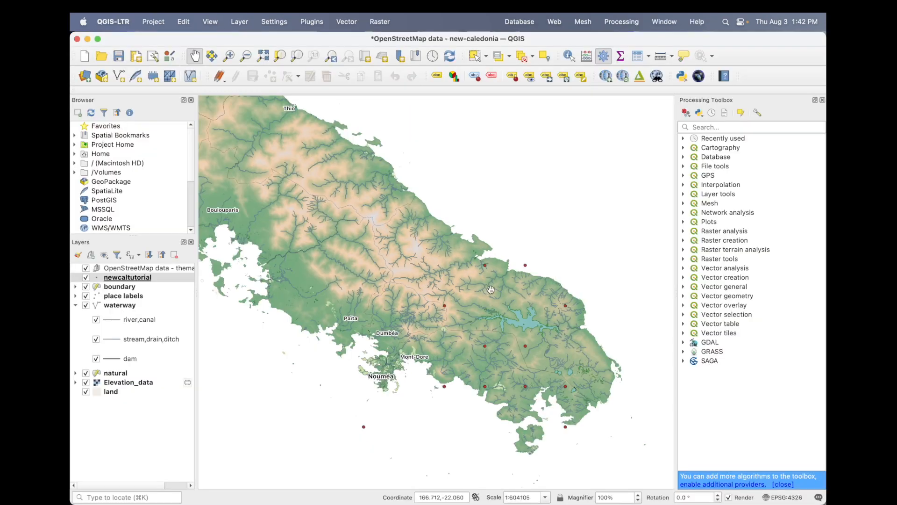
click(154, 279)
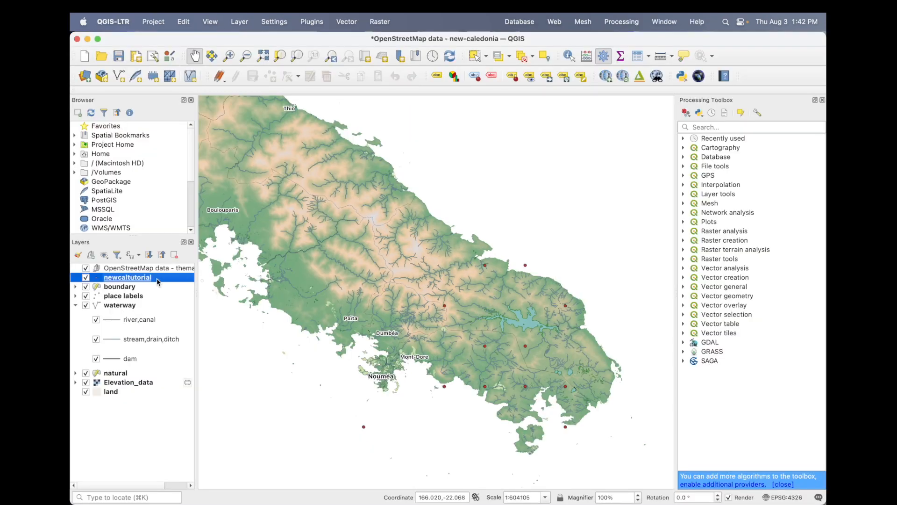
double_click(156, 278)
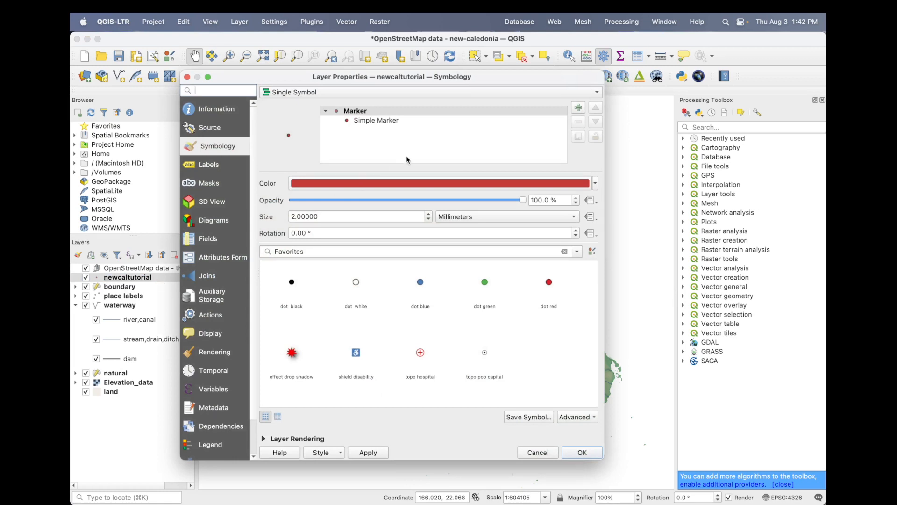
click(322, 93)
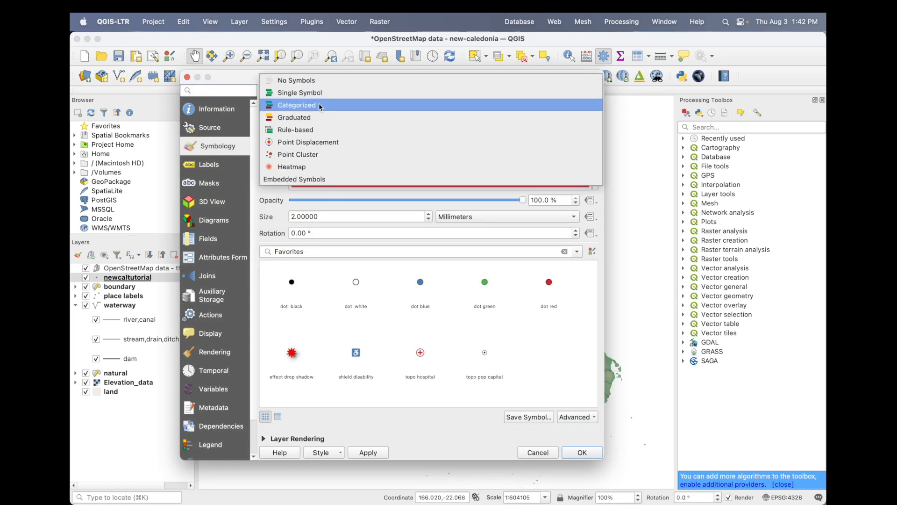
click(321, 106)
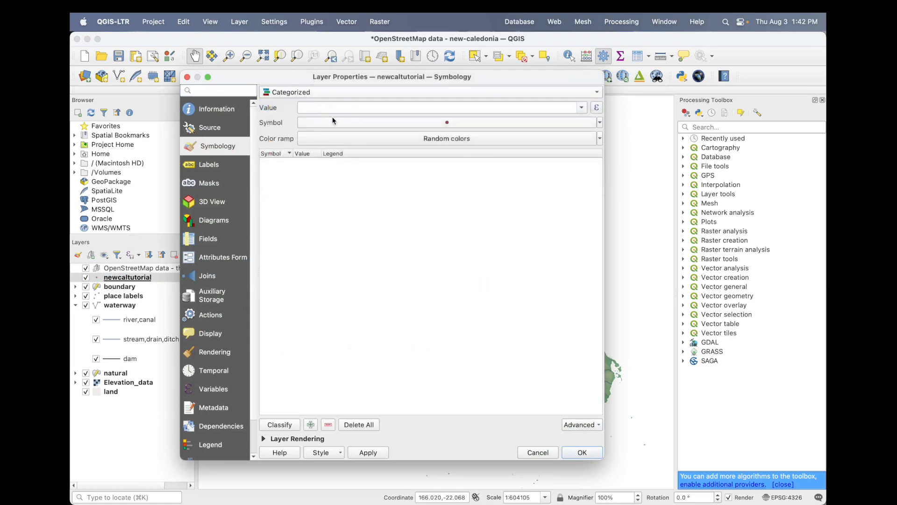
click(582, 108)
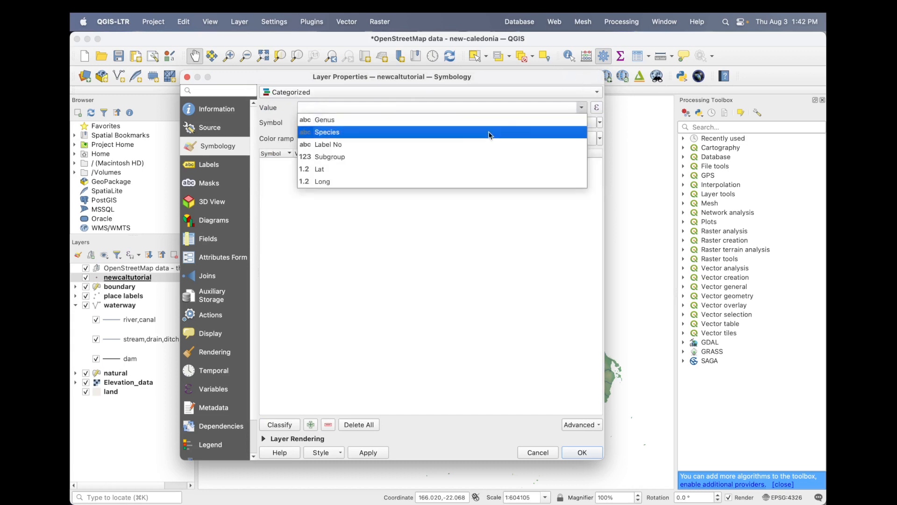
click(426, 156)
- Classify the Subgroup values with random colors, delete the all other values category, and apply the symbology
click(449, 124)
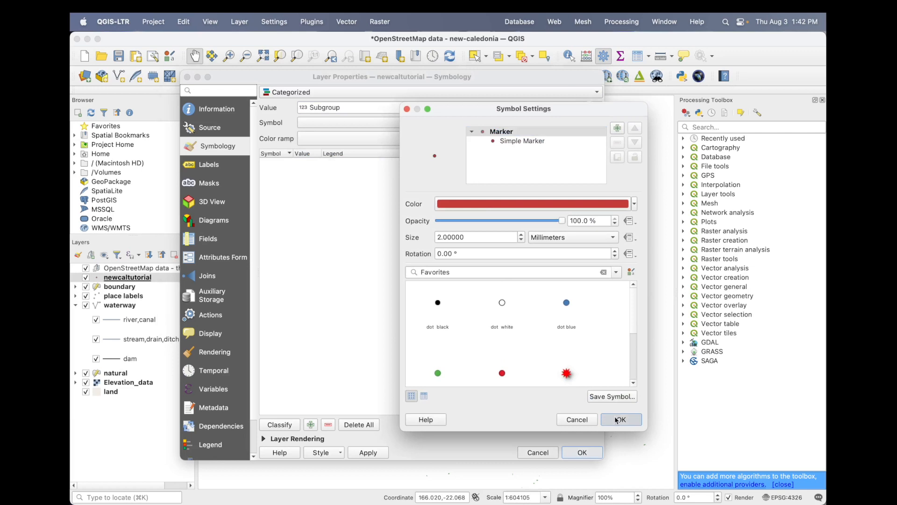
click(620, 419)
click(427, 140)
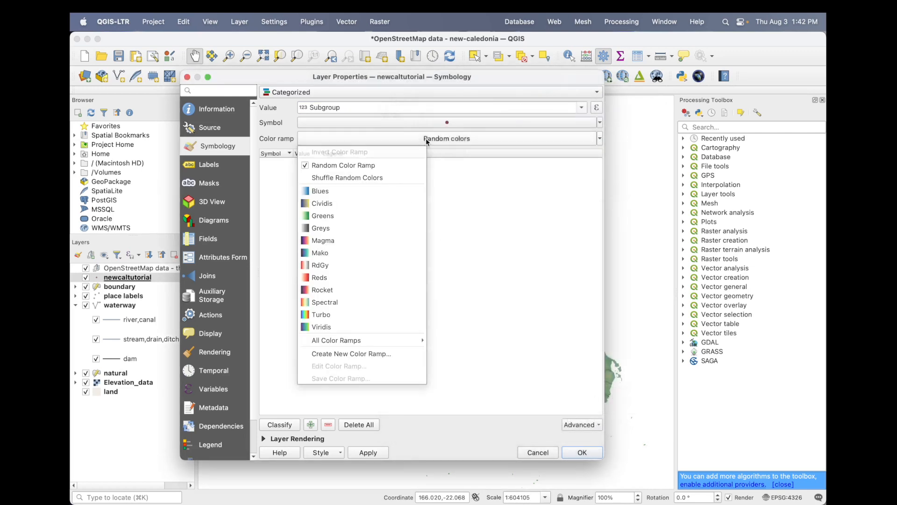
click(427, 140)
click(280, 426)
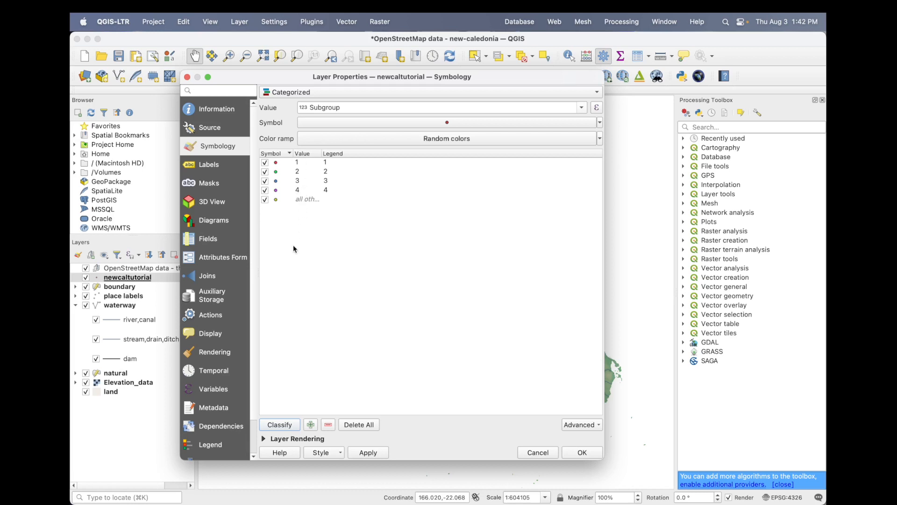
click(304, 203)
click(329, 425)
click(580, 453)
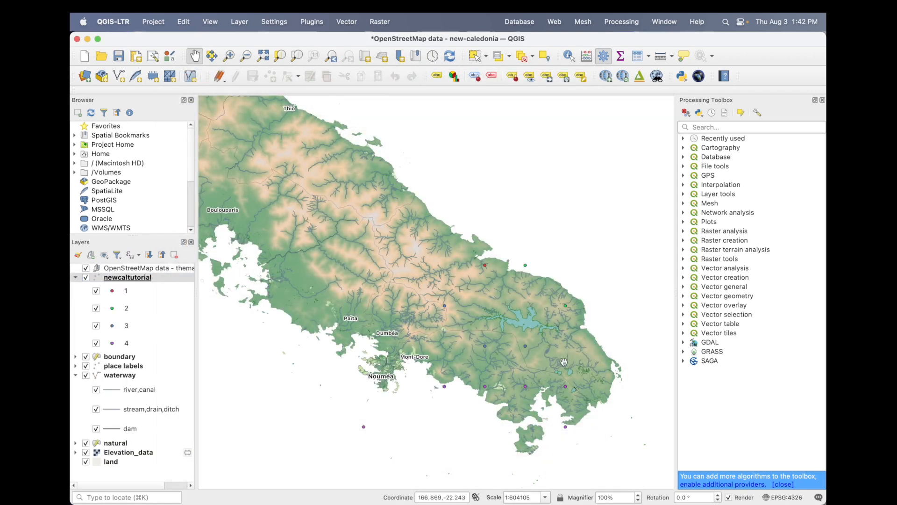
- Set the marker size of the newcaltutorial layer's categorized points to 4 millimeters and apply it
double_click(172, 278)
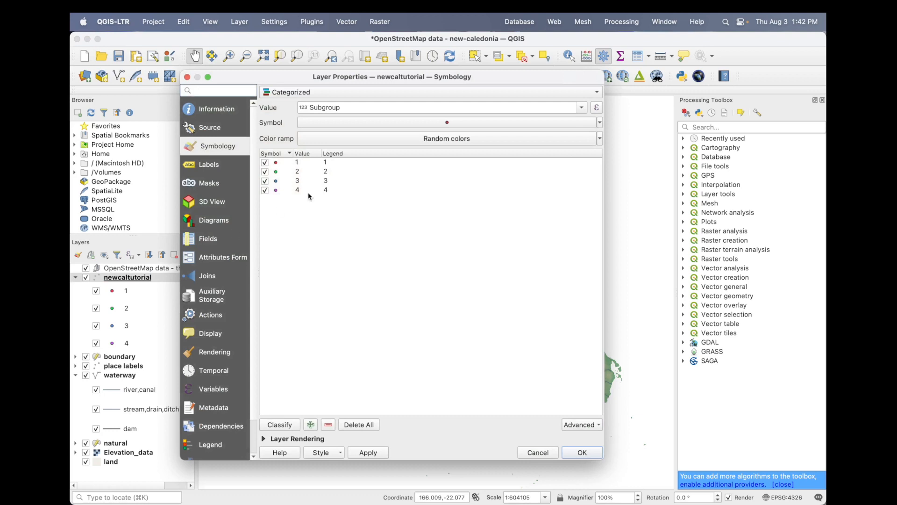
click(352, 122)
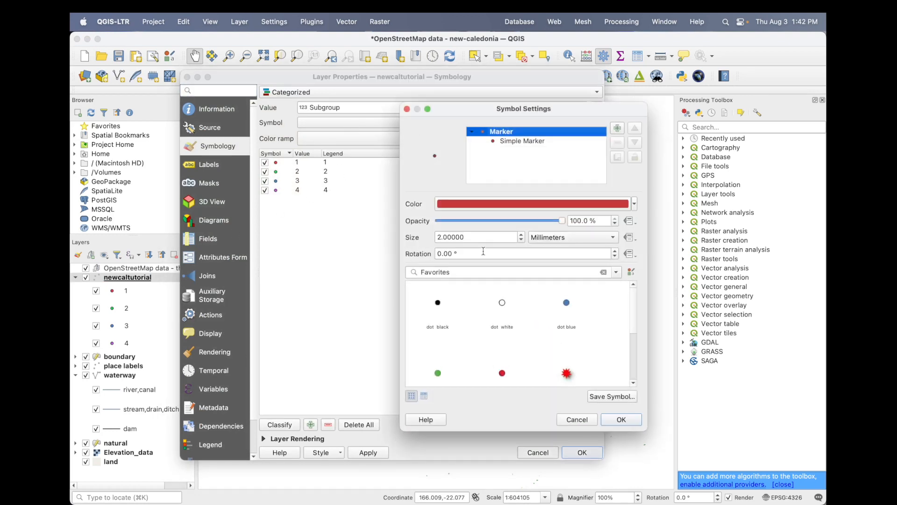
double_click(444, 238)
text(4)
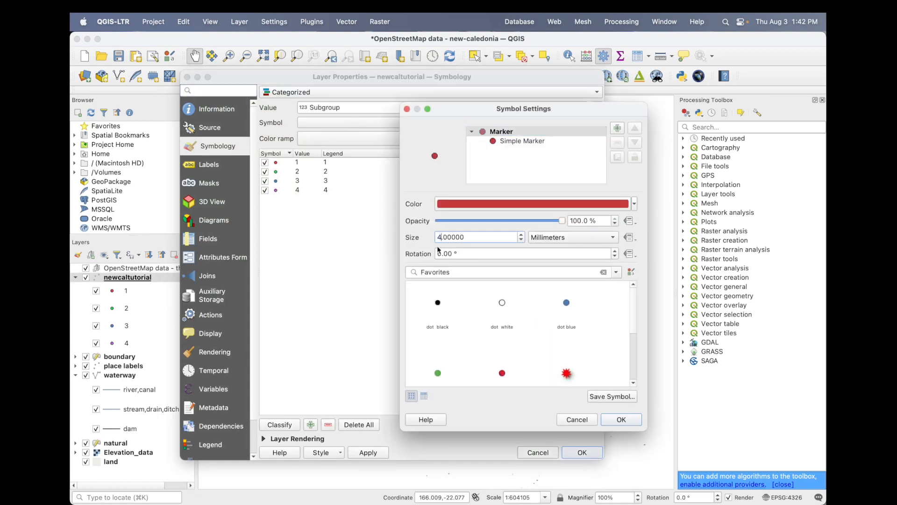
click(607, 418)
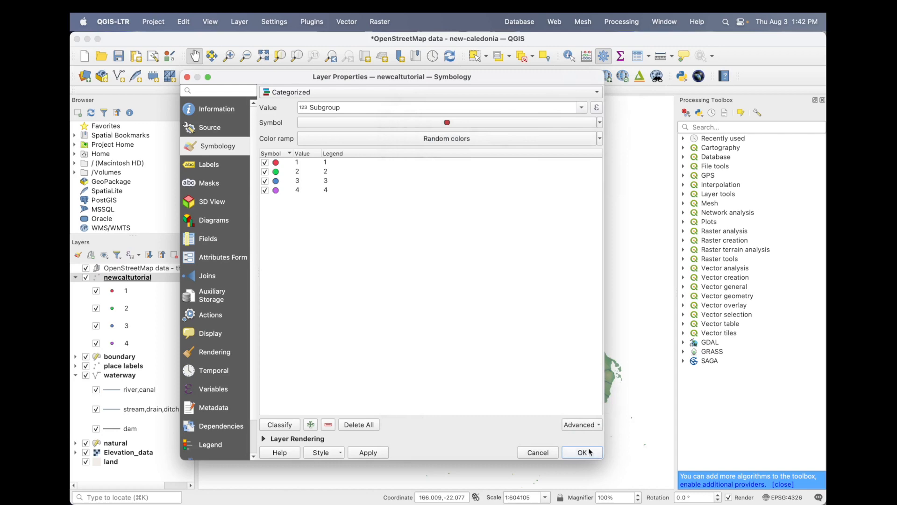
click(582, 452)
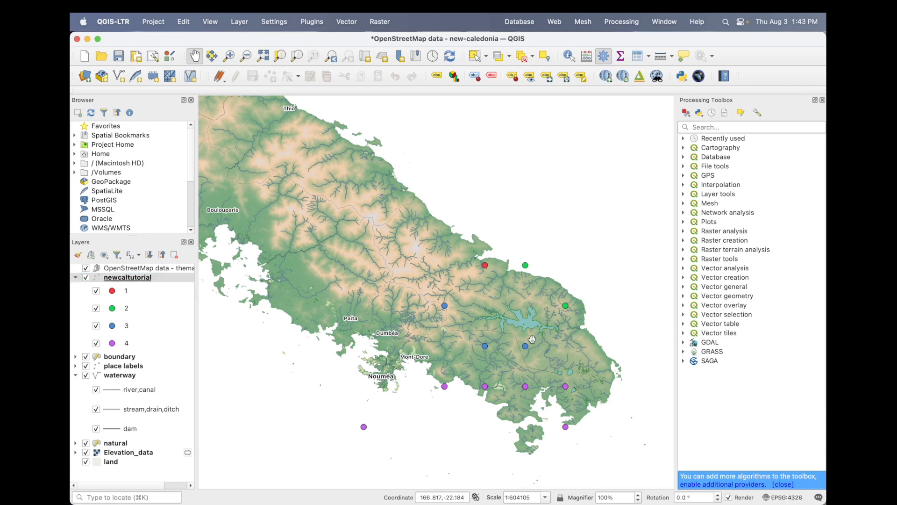
- Shift the map view slightly up and create a new print layout titled new_cal_map1
drag(532, 338, 527, 324)
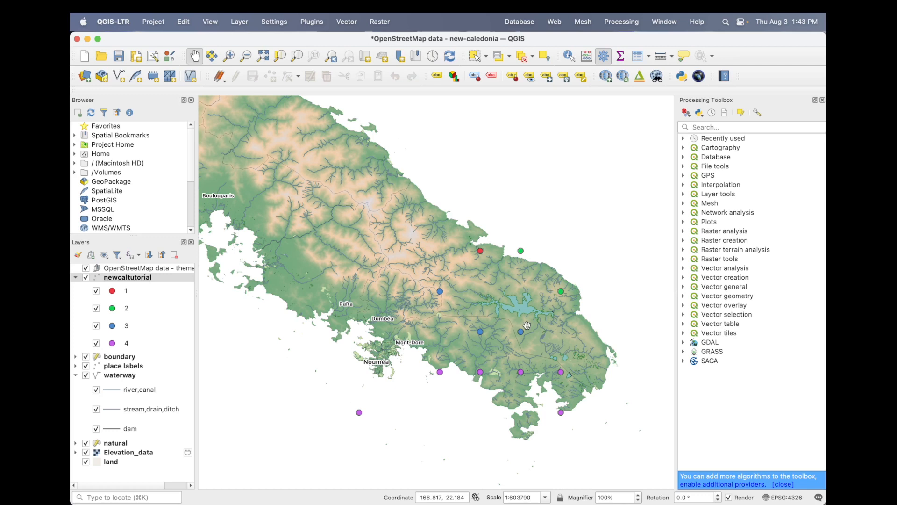
click(156, 22)
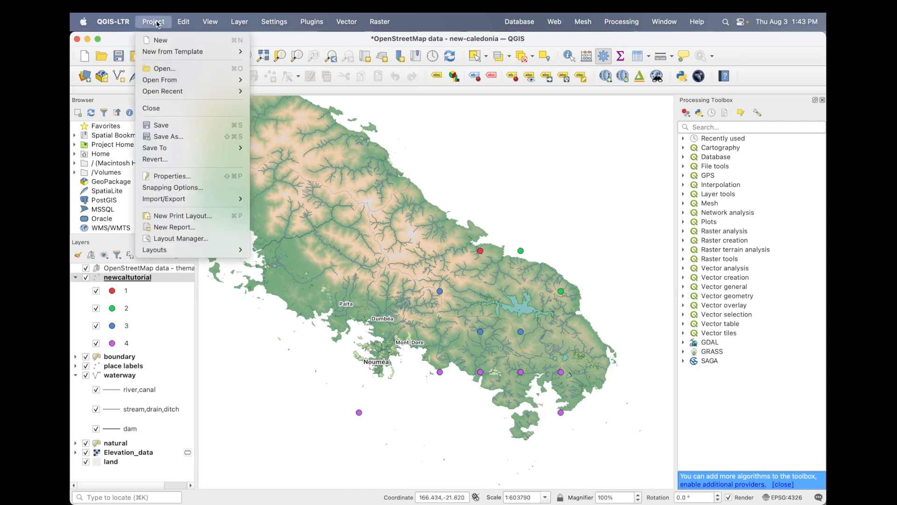
click(184, 216)
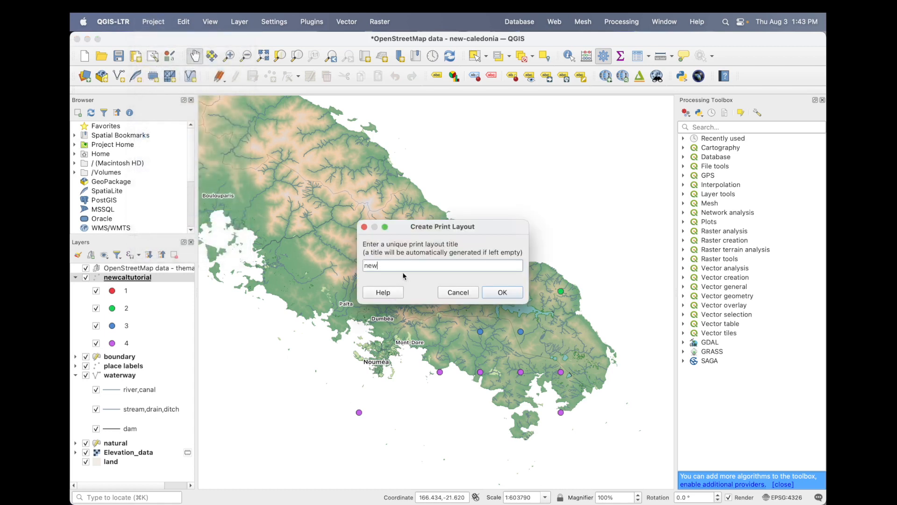
click(502, 292)
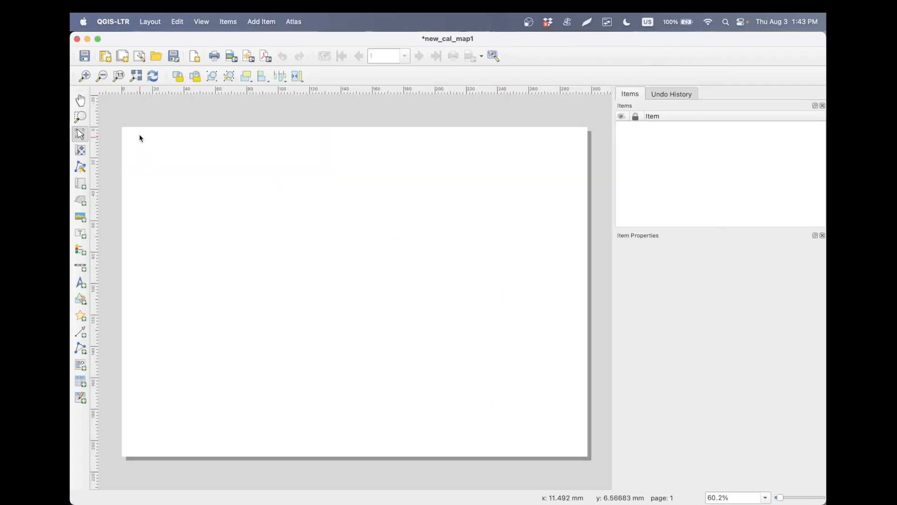
- Add a map covering the whole 297 × 210 mm layout page, then switch to PowerPoint to view the reference map
click(262, 22)
click(263, 40)
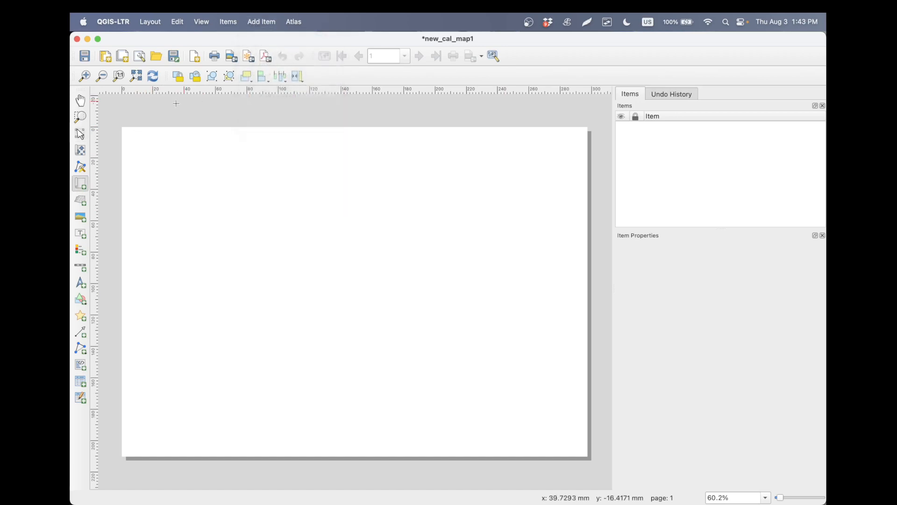
drag(121, 128, 587, 457)
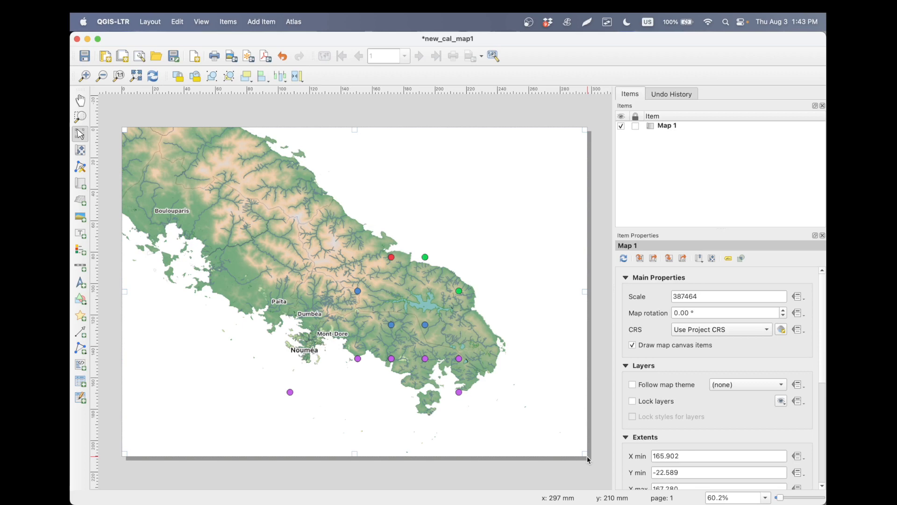
key(alt+Tab)
key(alt+Tab)
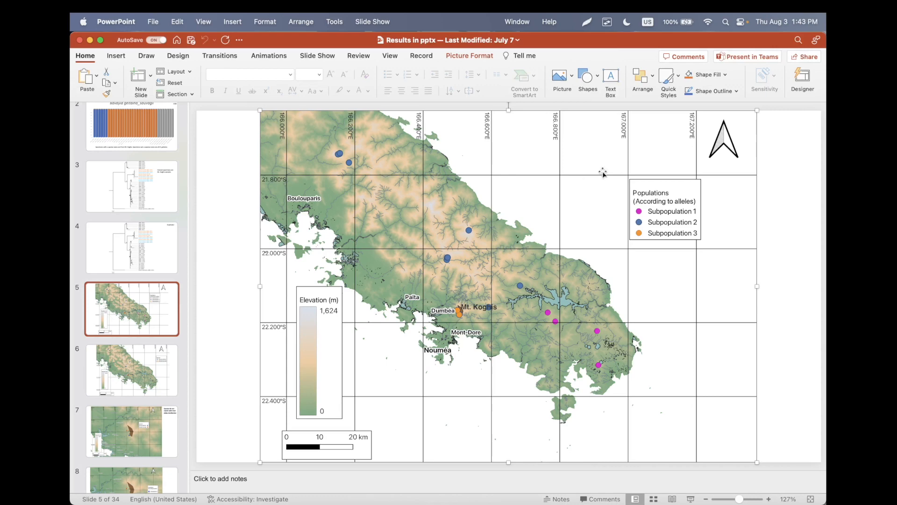
- Switch back to the QGIS layout and add a legend in the sea area southwest of the island
key(alt+Tab)
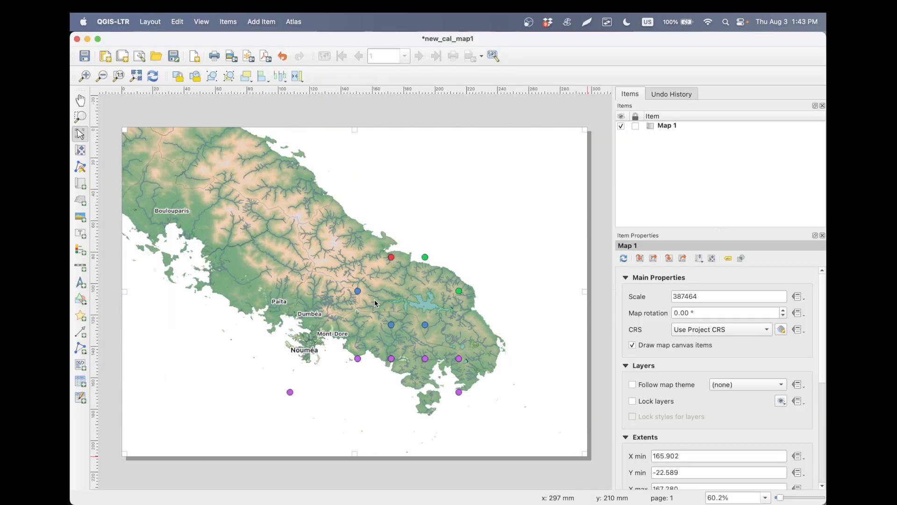
click(262, 22)
click(284, 98)
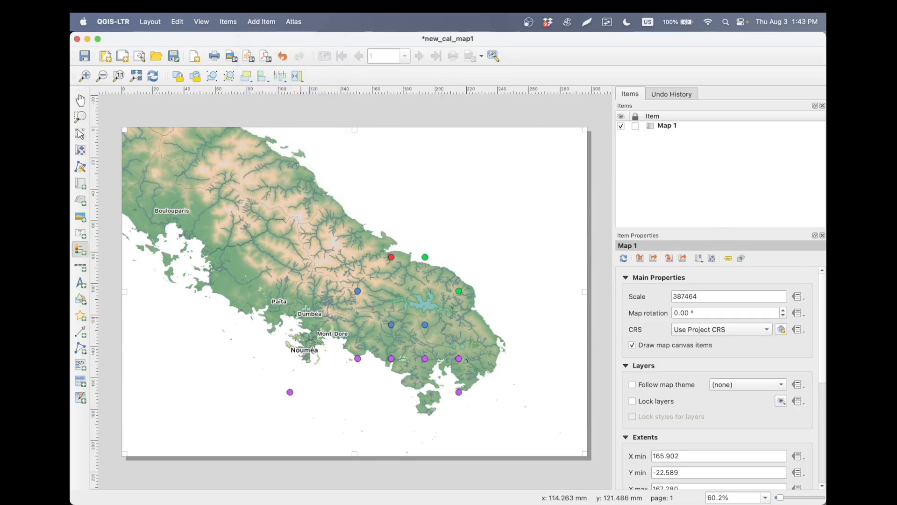
drag(148, 313, 192, 424)
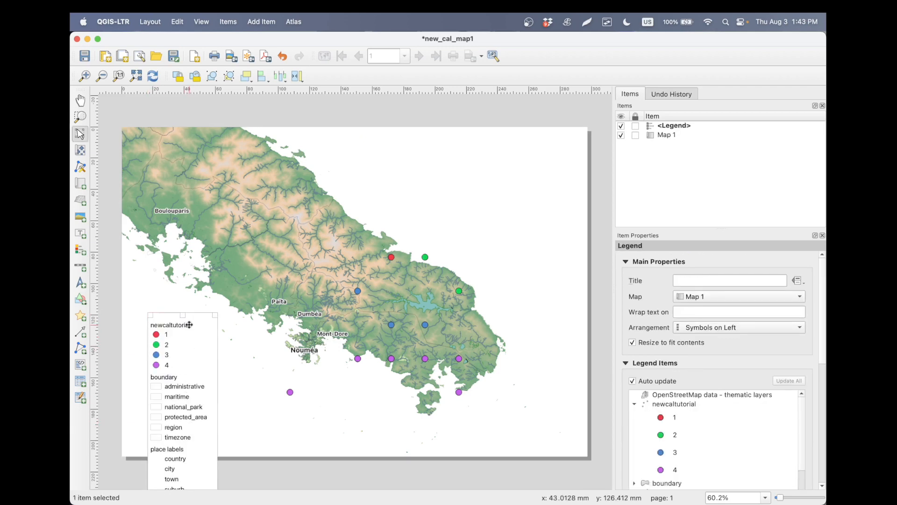
- Turn off the legend's auto update and remove the newcaltutorial, boundary, place labels, waterway and natural entries
scroll(668, 366, down, 2)
scroll(668, 366, down, 2)
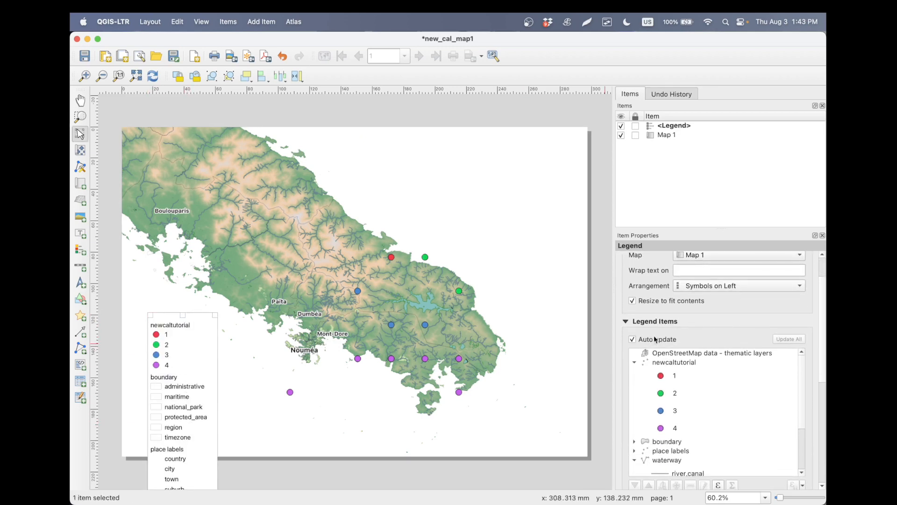
scroll(656, 325, down, 3)
click(633, 299)
drag(683, 322, 681, 379)
drag(678, 417, 677, 431)
click(690, 446)
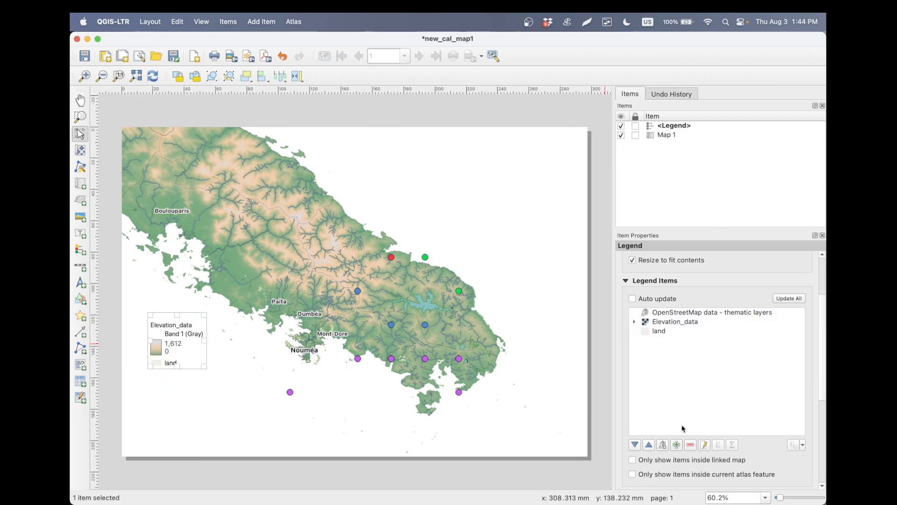
- Remove the land and OpenStreetMap data - thematic layers entries from the legend, keeping only Elevation_data
click(671, 333)
shift+click(681, 314)
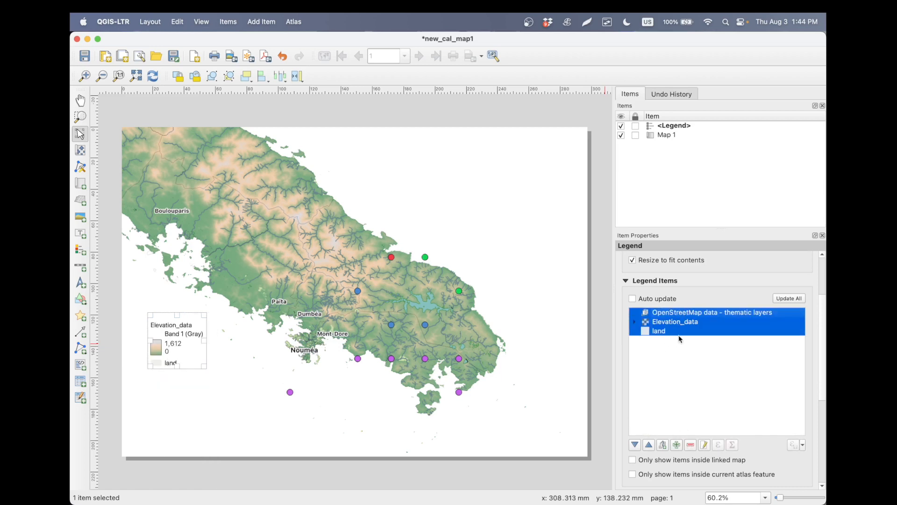
click(679, 339)
click(673, 322)
click(671, 330)
click(690, 445)
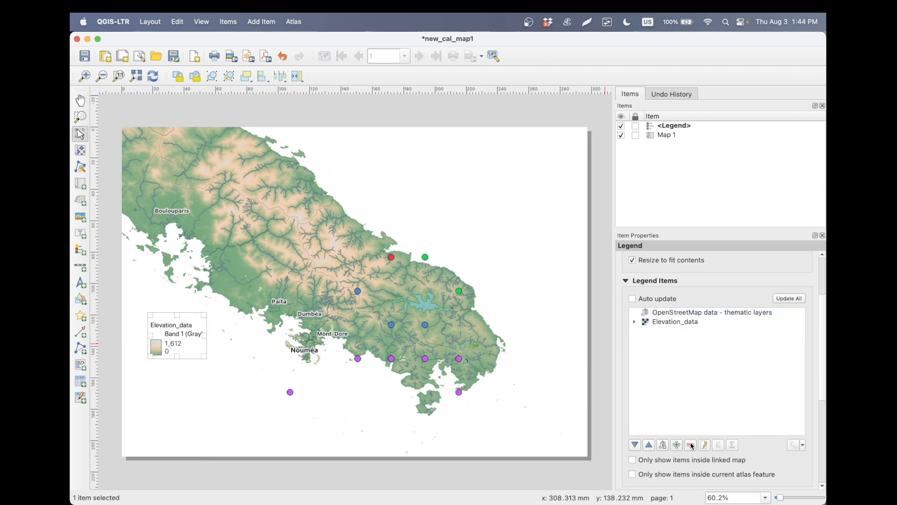
click(687, 313)
click(692, 445)
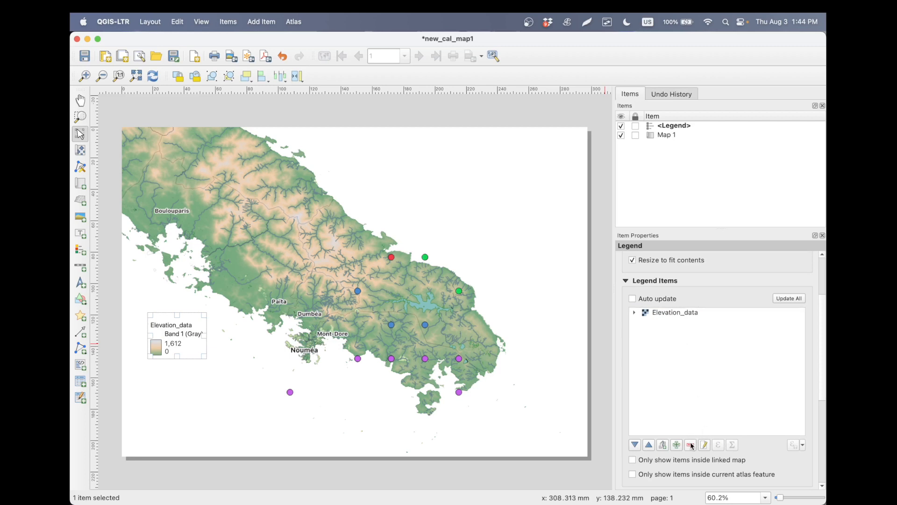
- Try to stretch the elevation legend downwards and remove its Band 1 (Gray) entry
drag(202, 356, 201, 439)
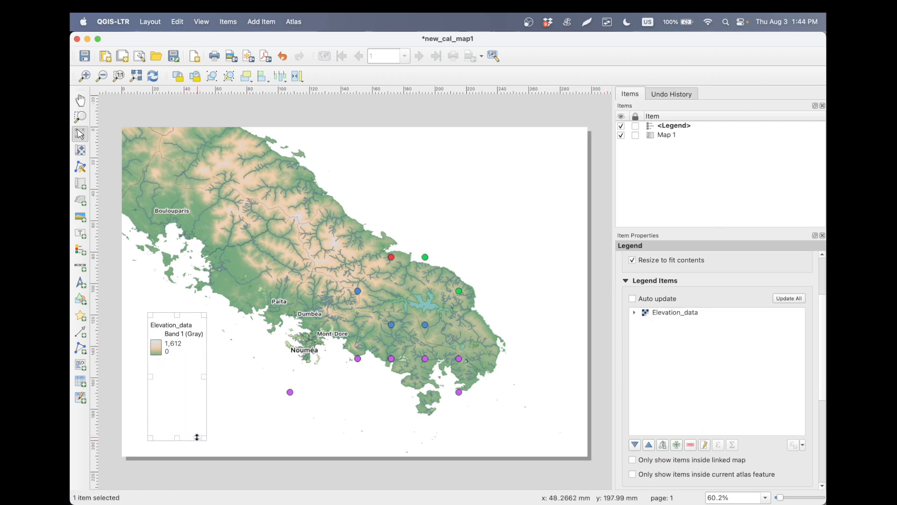
click(654, 313)
click(634, 312)
click(653, 322)
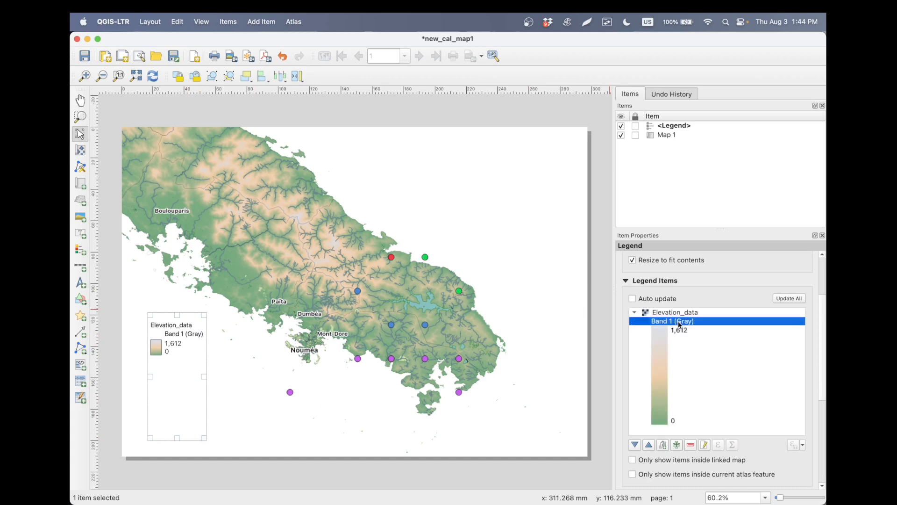
click(690, 445)
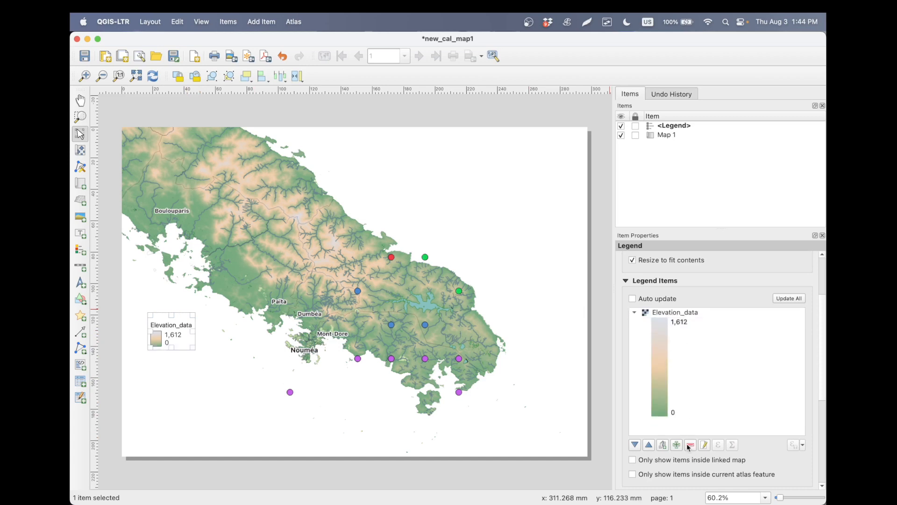
- Rename the legend's Elevation_data entry as "Elevation (m)"
double_click(663, 313)
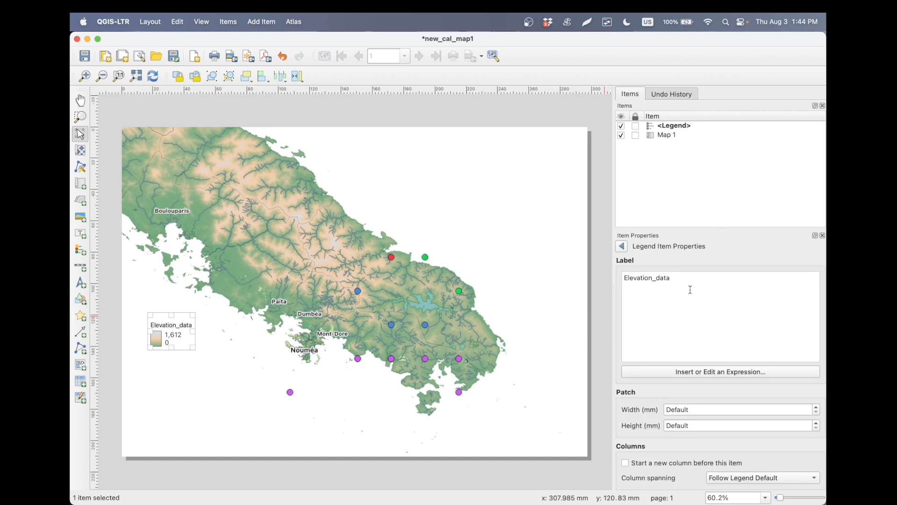
drag(691, 290, 591, 277)
text(Elevat)
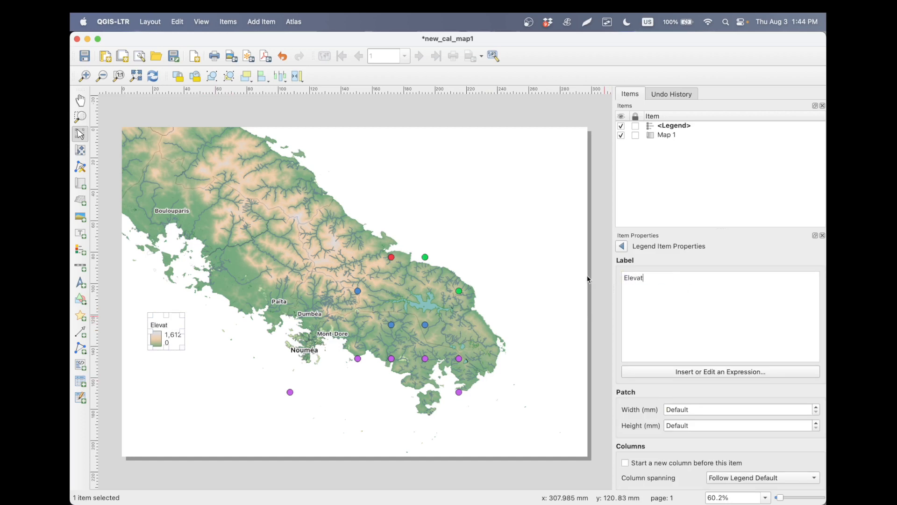
text(ion (m))
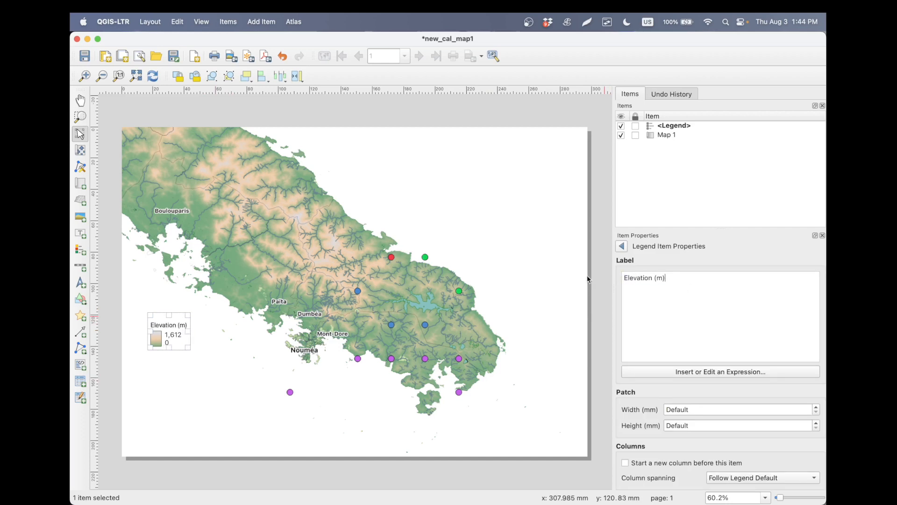
click(622, 246)
- Set the elevation color ramp's patch size in the legend to 10 mm wide and 60 mm high
click(677, 332)
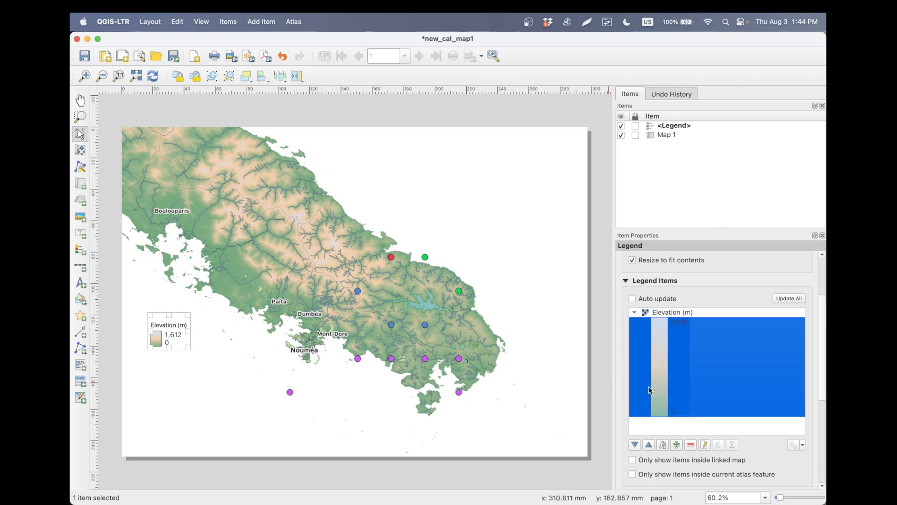
double_click(637, 357)
click(810, 276)
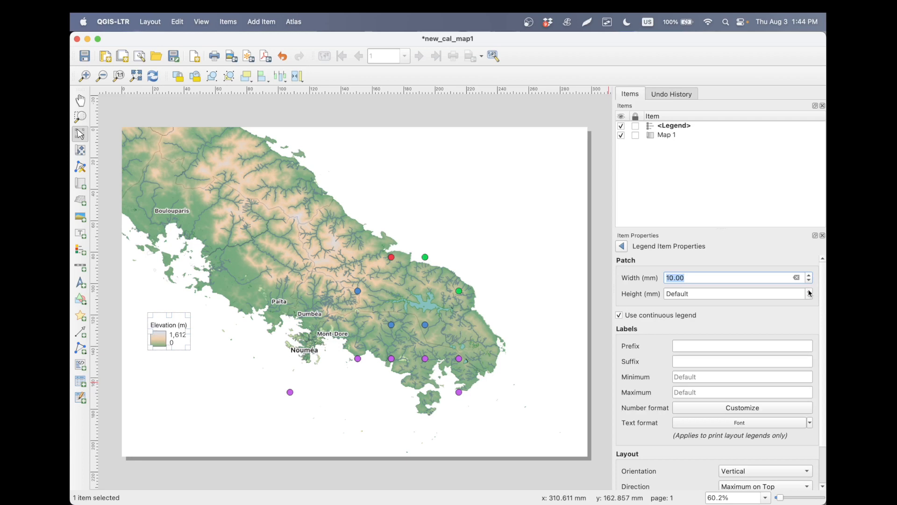
click(810, 292)
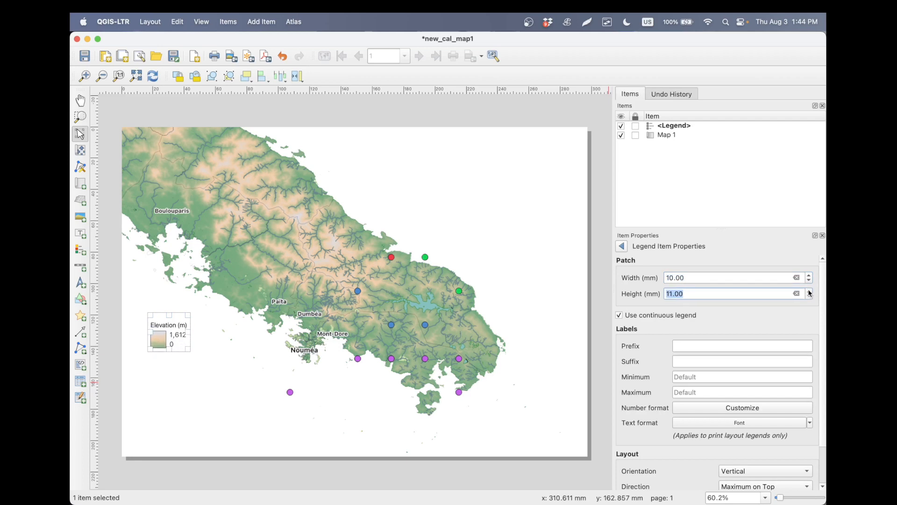
text(50)
key(Return)
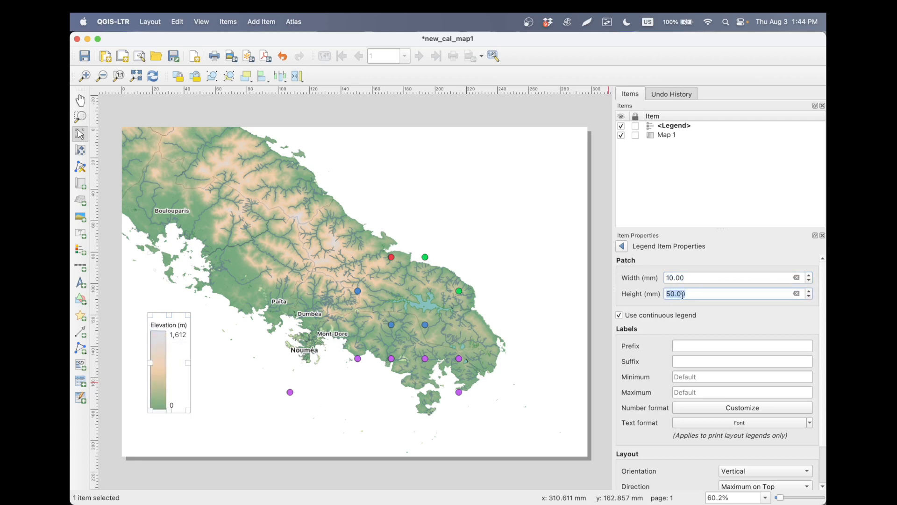
text(60)
key(Return)
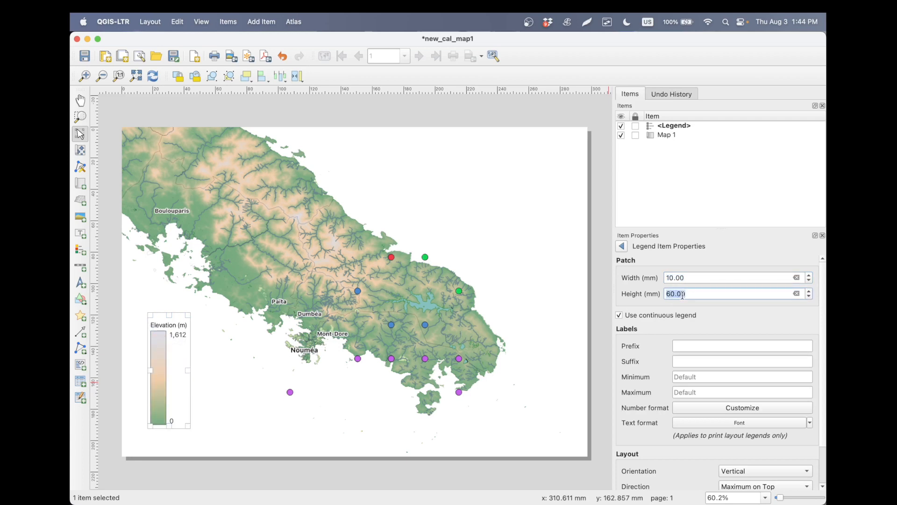
- Enable a frame around the elevation legend
click(197, 388)
click(176, 380)
scroll(700, 338, down, 4)
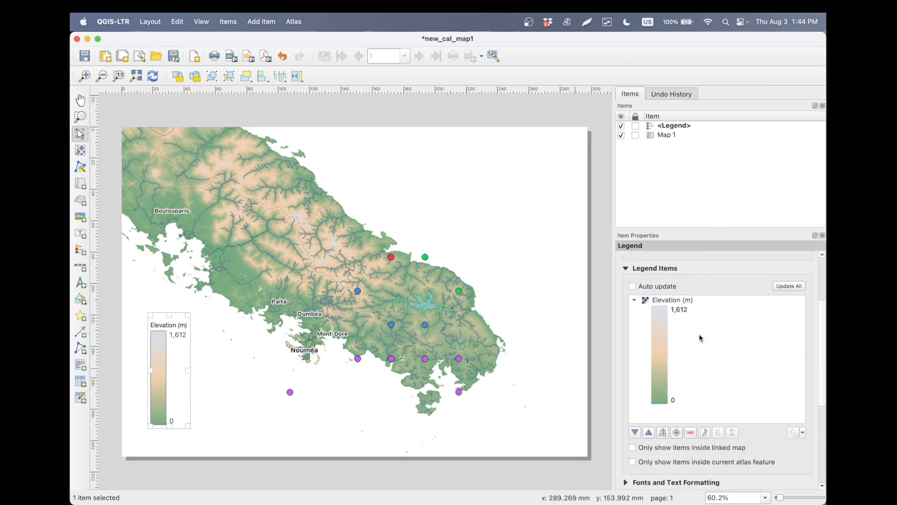
scroll(678, 469, down, 6)
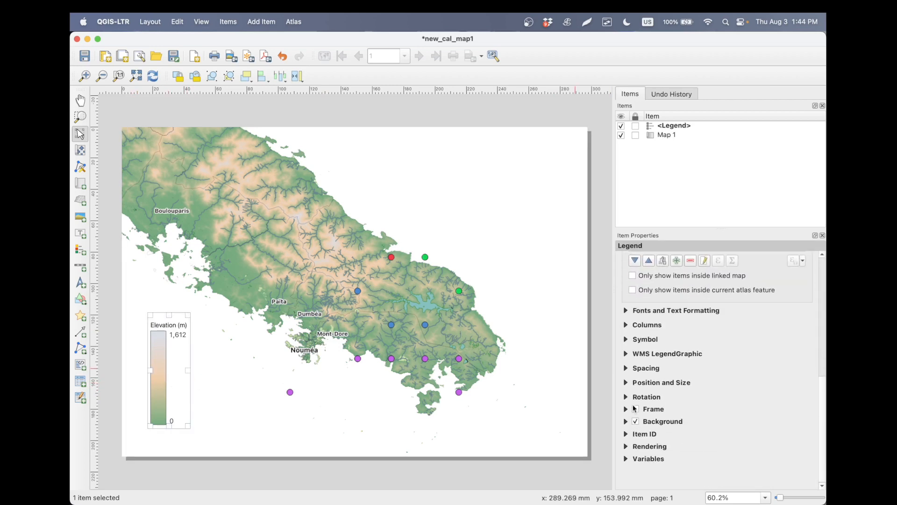
click(635, 409)
click(316, 423)
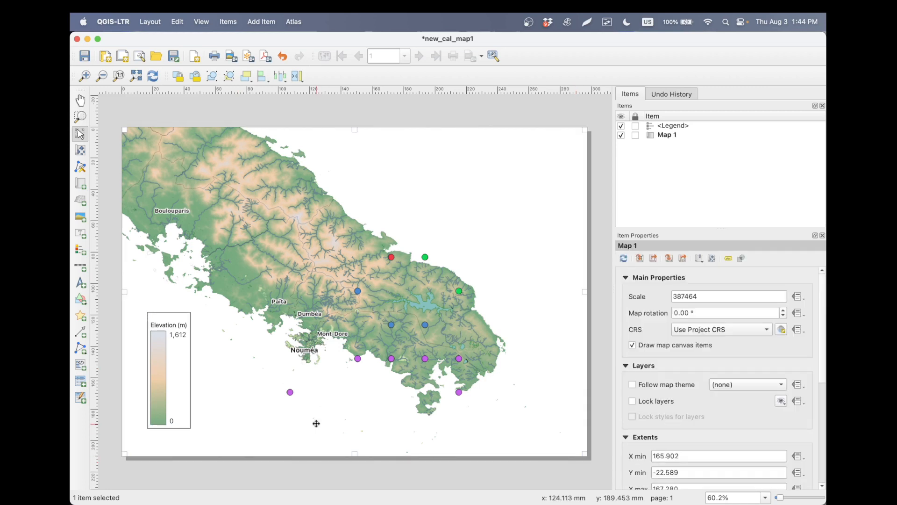
- Add a north arrow in the upper-right corner of the layout page
click(263, 23)
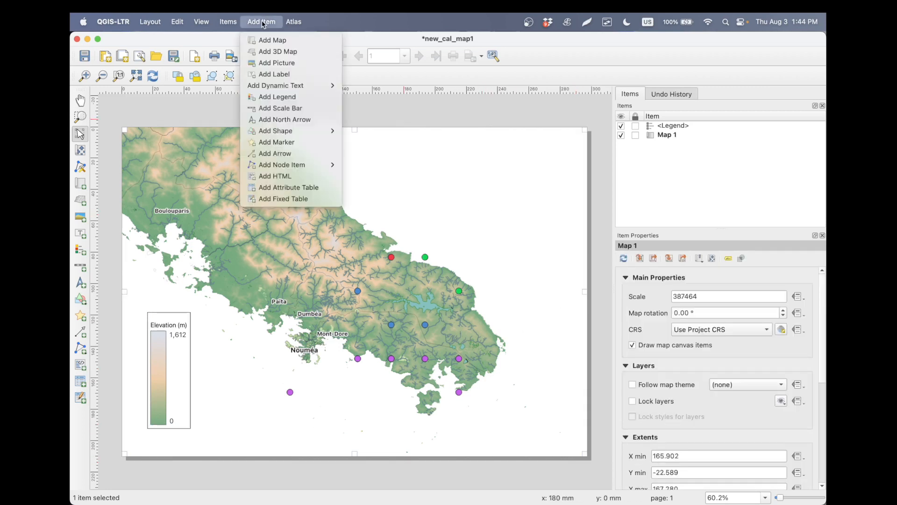
click(295, 121)
drag(536, 132, 567, 167)
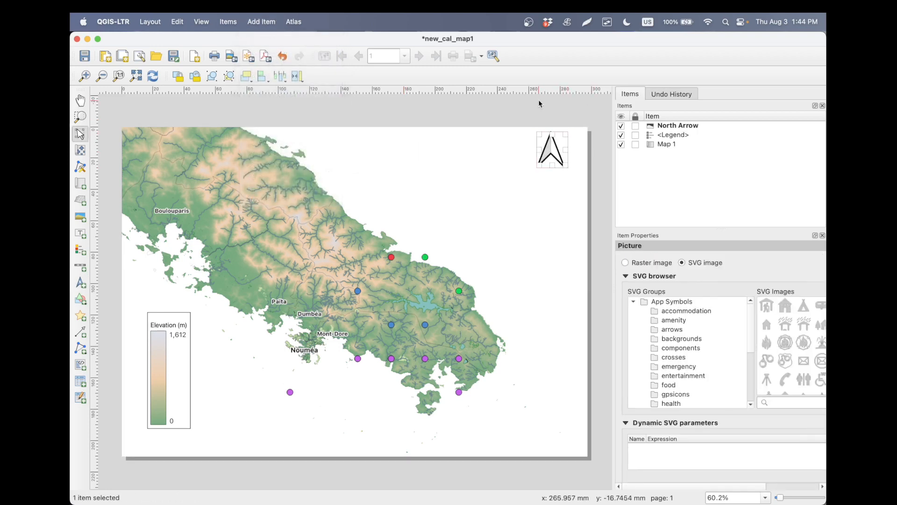
- Add a scale bar directly below the elevation legend on the layout page
click(256, 22)
mouse_move(290, 86)
click(296, 108)
drag(137, 433, 241, 445)
drag(250, 443, 250, 442)
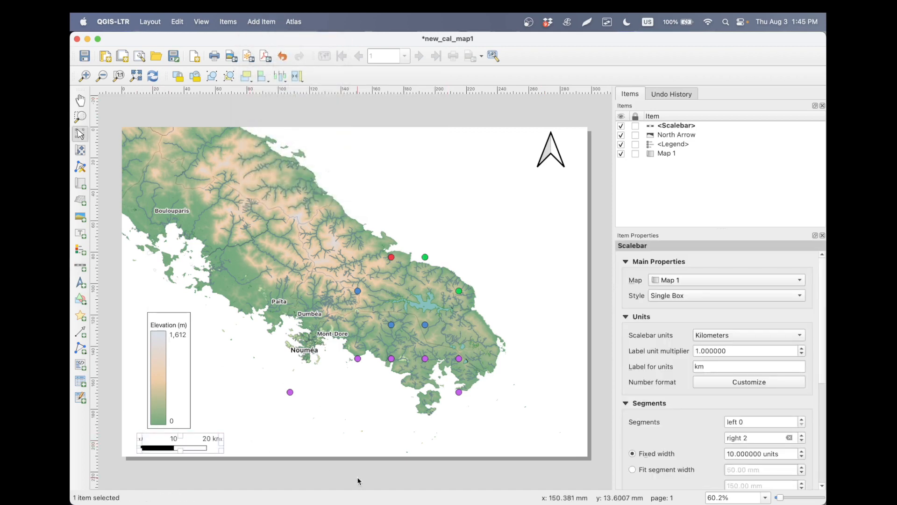
click(359, 469)
- Check the population legend on the PowerPoint reference map and add a second legend below the north arrow in the QGIS layout
key(super+Tab)
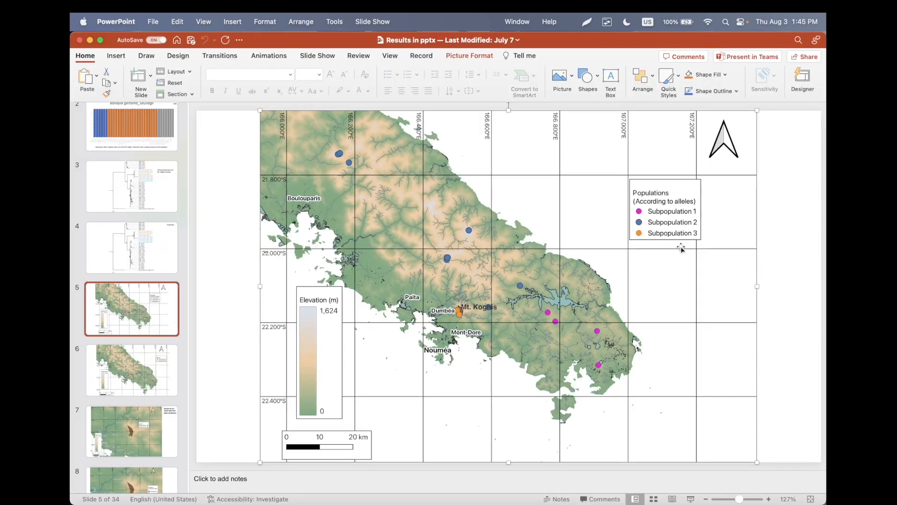
key(super+Tab)
click(260, 22)
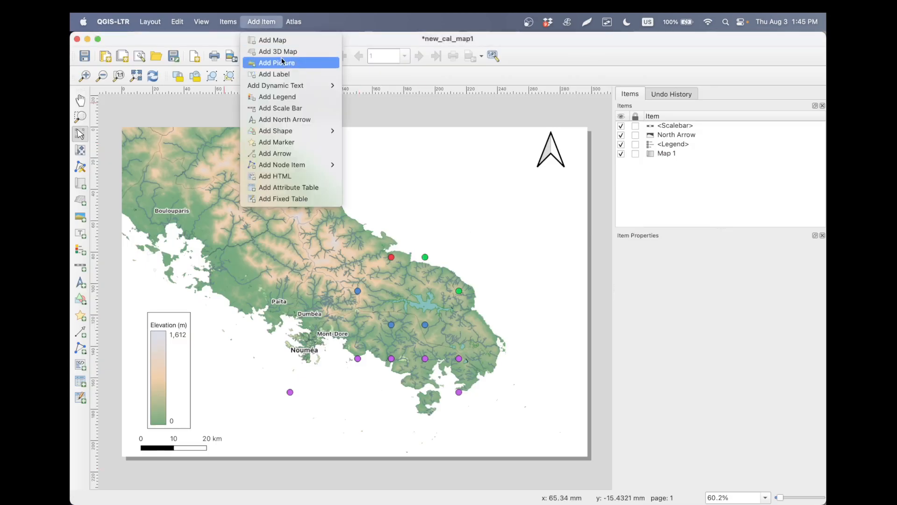
click(290, 96)
drag(470, 179, 524, 286)
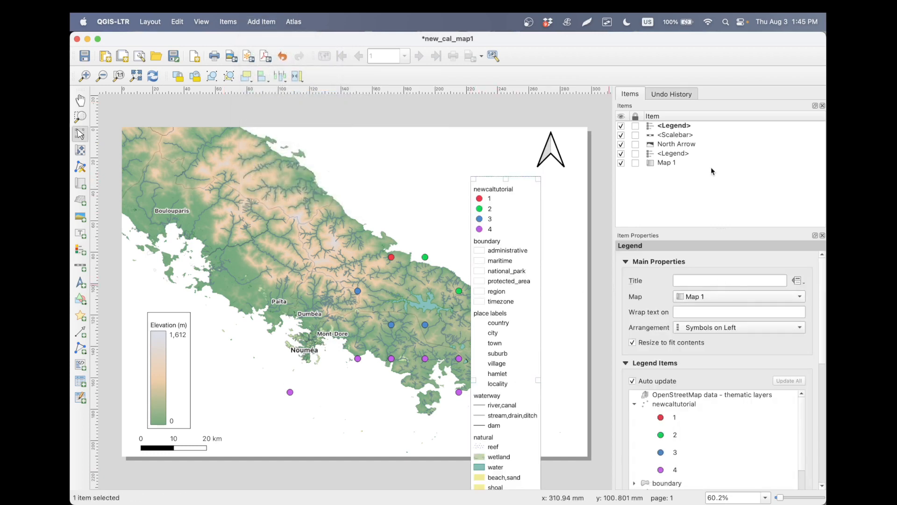
- Turn off auto update for the second legend and remove every entry from boundary to land, leaving only the newcaltutorial points
click(643, 381)
scroll(740, 353, down, 5)
click(702, 284)
click(690, 414)
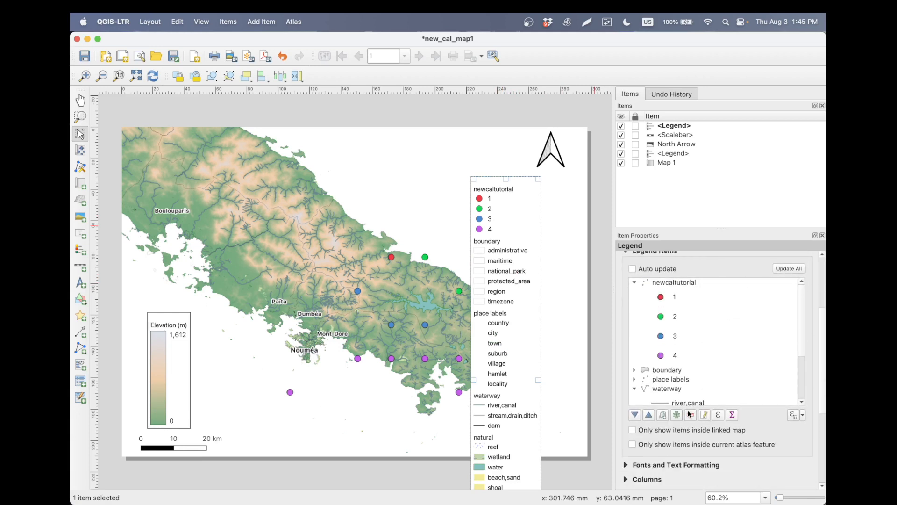
click(668, 367)
scroll(668, 370, down, 3)
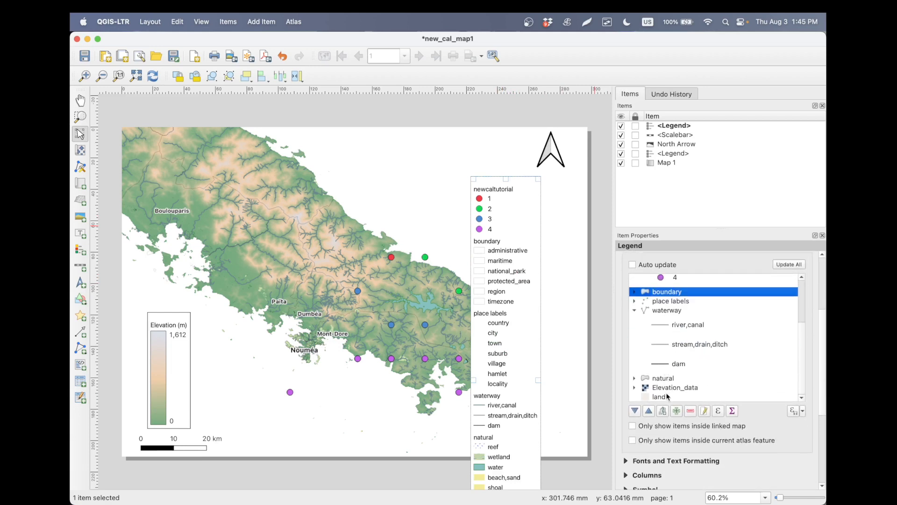
shift+click(669, 397)
click(691, 412)
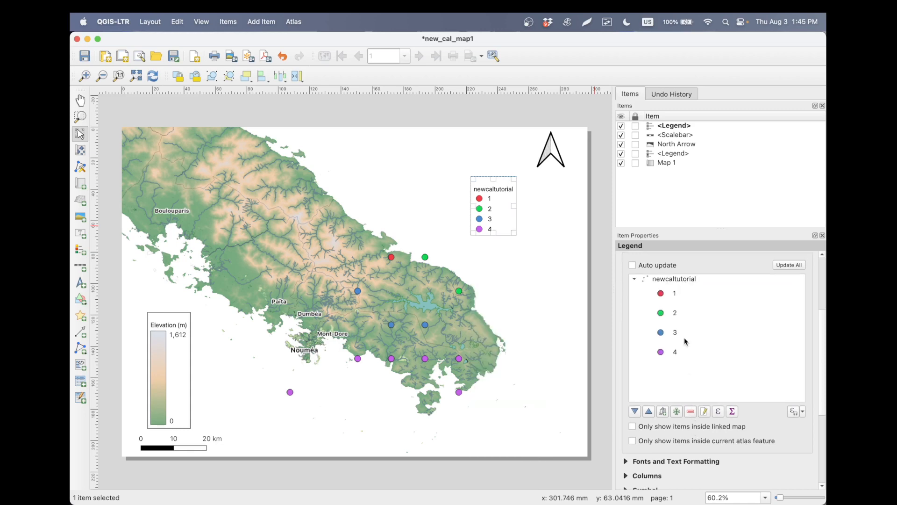
- Rename the second legend's newcaltutorial entry as "Genetic subgroups", checking the PowerPoint reference for the wording
double_click(699, 282)
drag(698, 280, 610, 279)
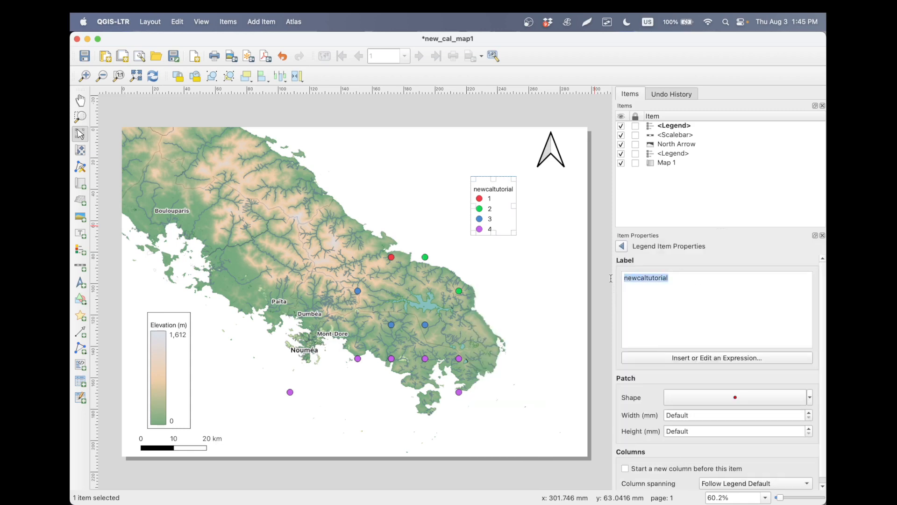
key(super+Tab)
key(super+Tab)
text(Genetic )
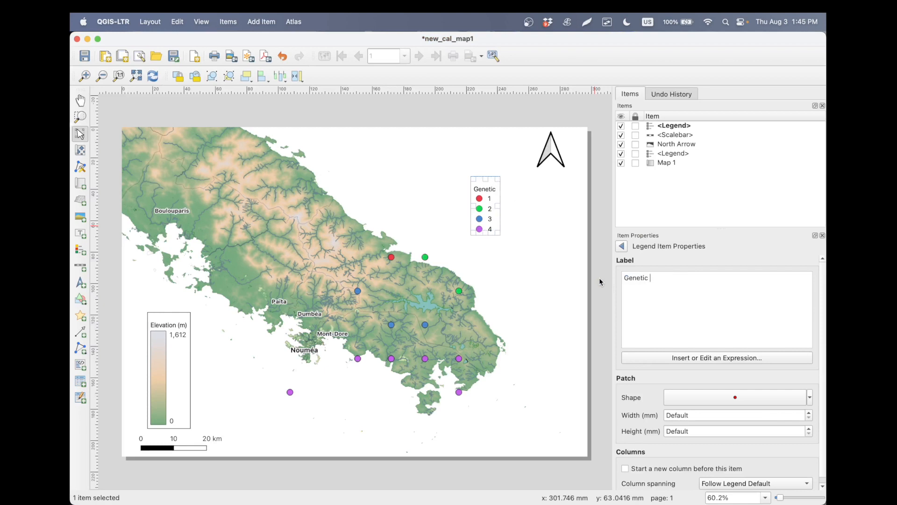
text(subgroups)
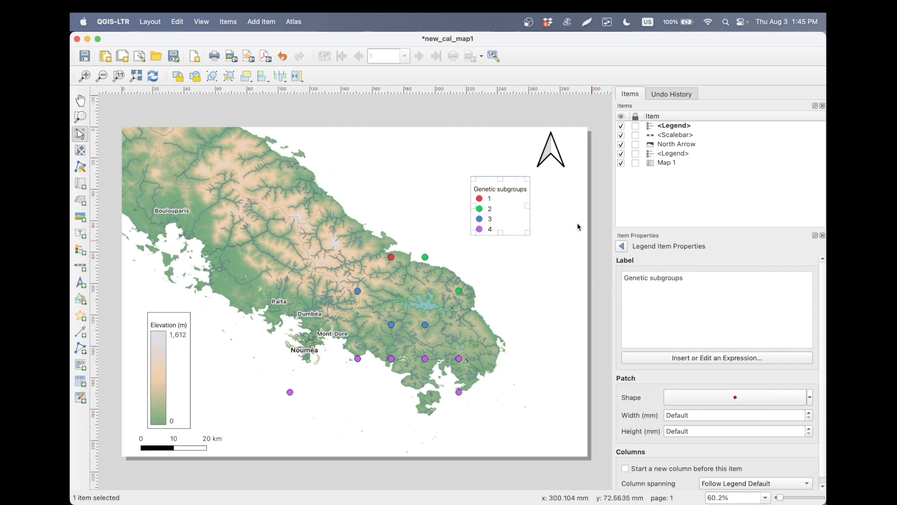
click(622, 247)
- Rename the Genetic subgroups legend entries 1 and 2 as "subgroup 1" and "subgroup 2"
double_click(680, 300)
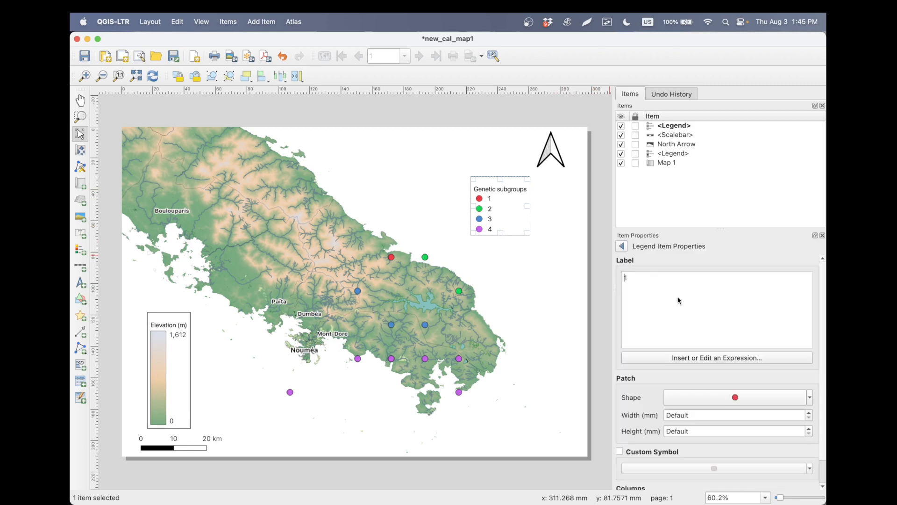
text(subgroup)
click(622, 246)
double_click(701, 309)
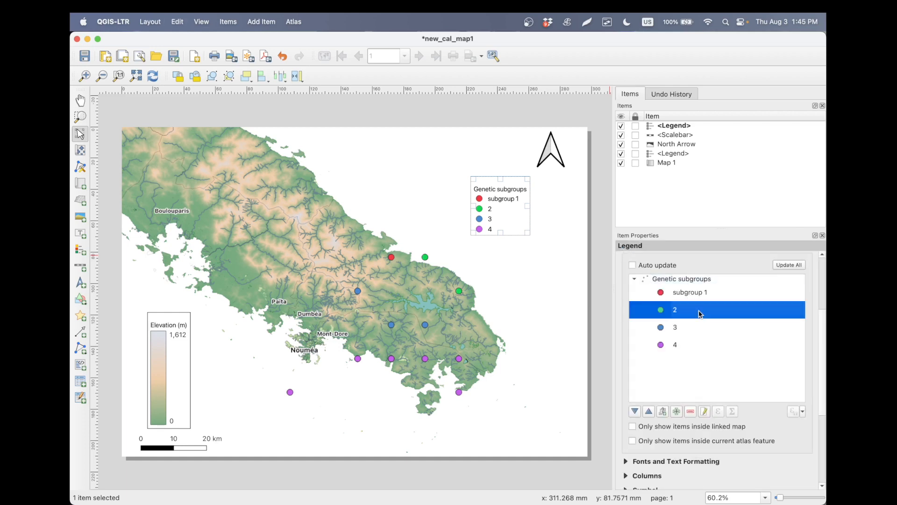
text(subgroup 2)
click(623, 246)
- Rename the remaining legend entries 4 and 3 as "subgroup4" and "subgroup 3"
double_click(699, 335)
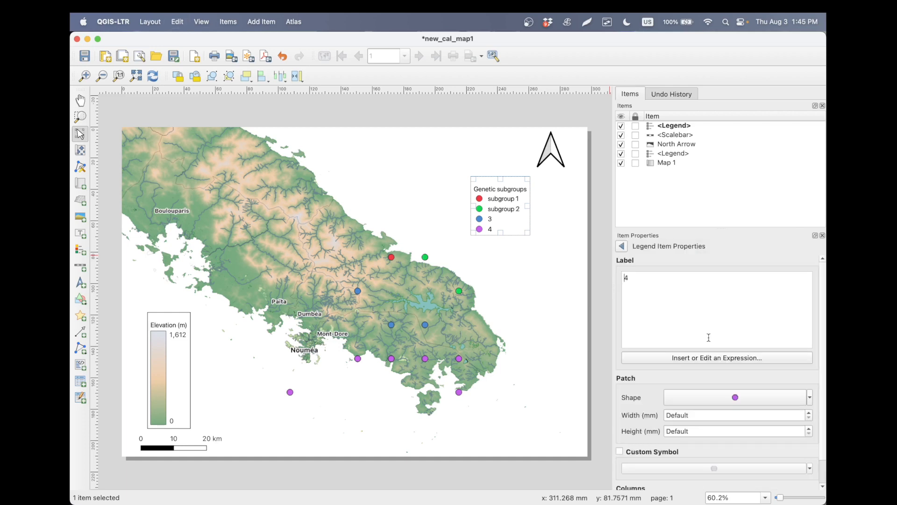
text(subgroup)
click(622, 246)
double_click(685, 328)
text(subgroup)
click(623, 246)
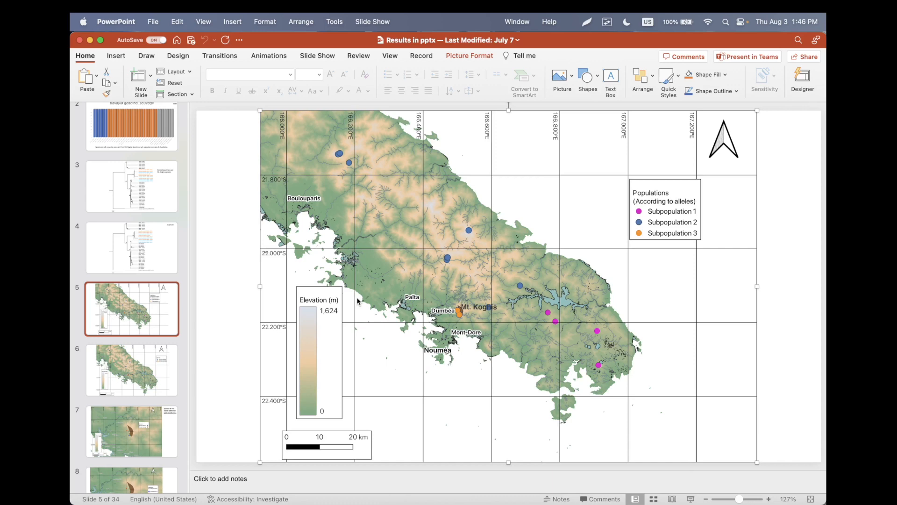
- Switch back to the QGIS layout, add a grid to Map 1 and open the grid's properties
key(super+Tab)
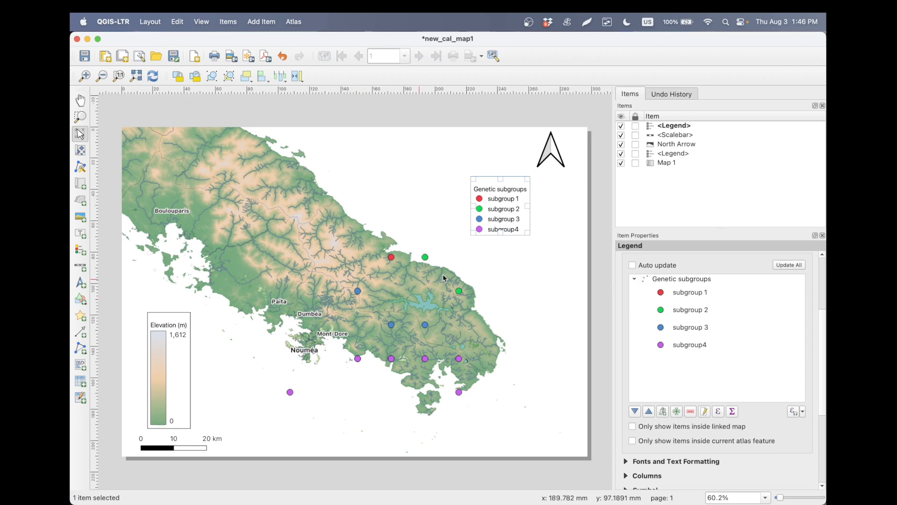
click(547, 266)
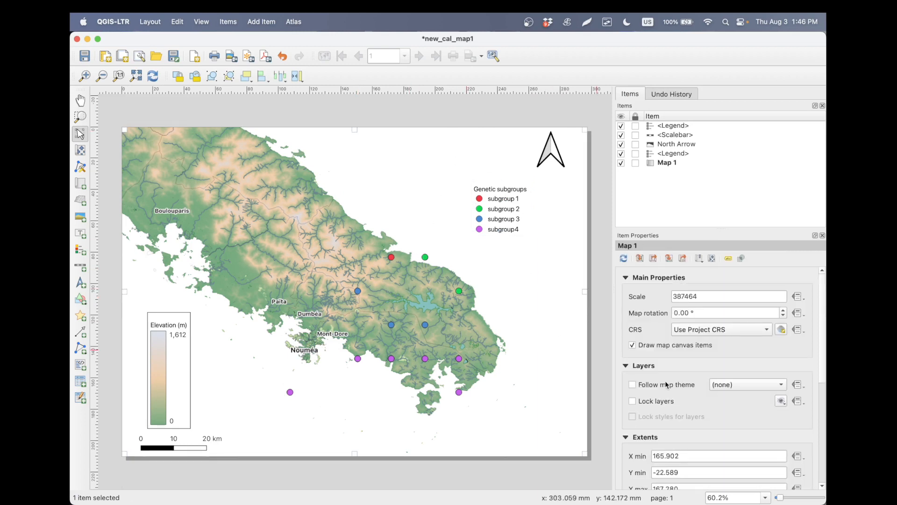
scroll(667, 384, down, 5)
scroll(665, 384, down, 3)
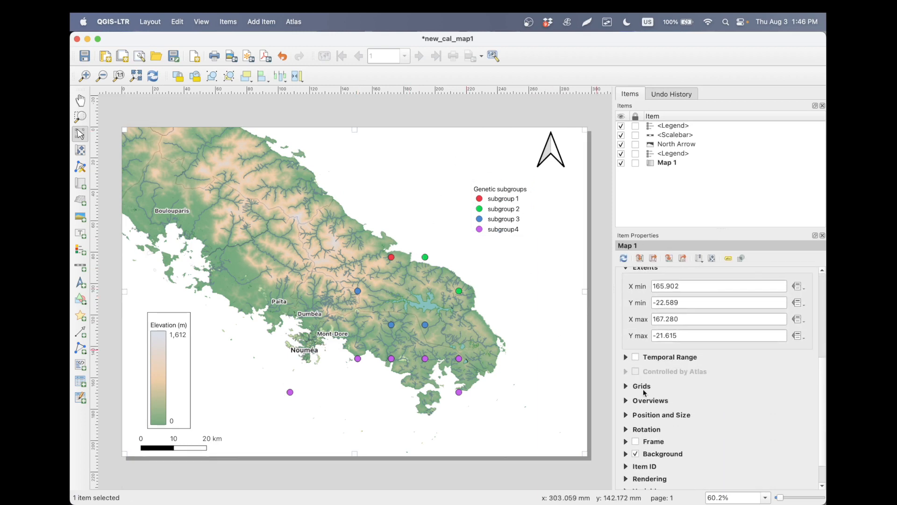
click(626, 386)
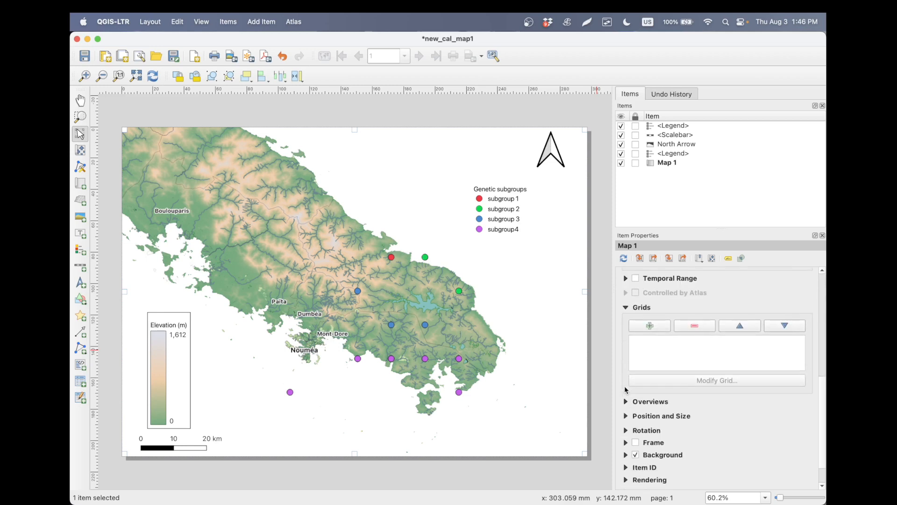
click(658, 324)
click(686, 340)
click(701, 381)
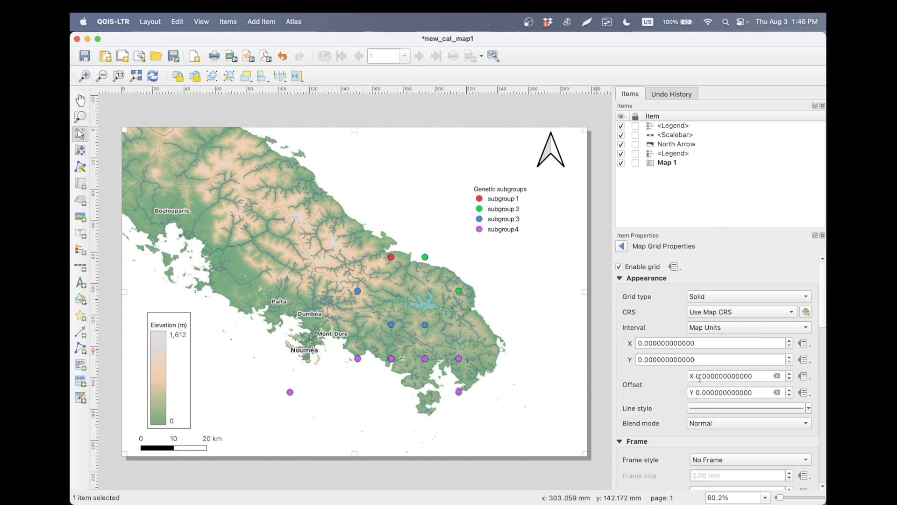
- Set the grid interval to 0.2 map units in both X and Y, using the map CRS
click(708, 328)
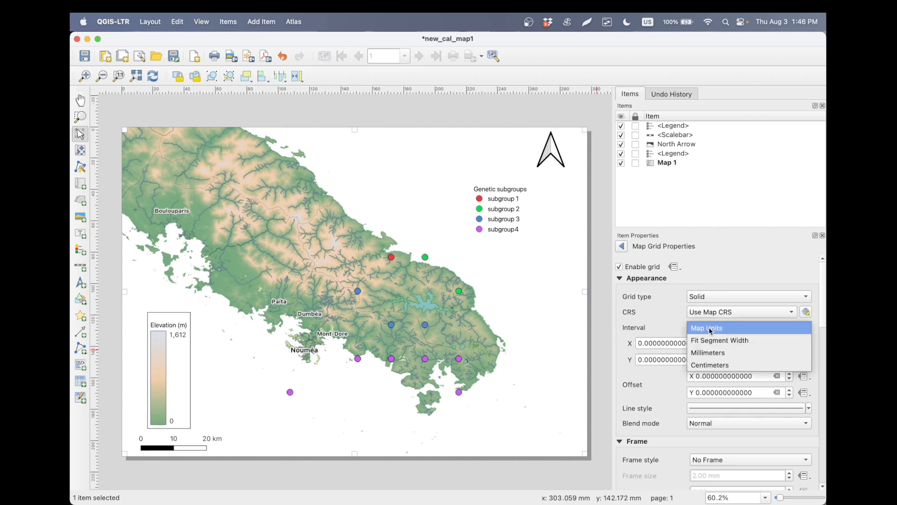
click(711, 329)
click(711, 312)
click(711, 312)
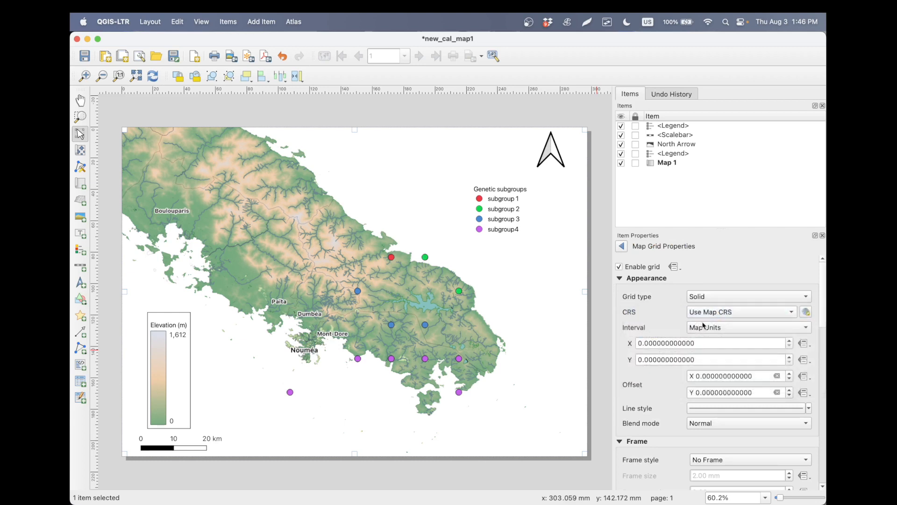
click(645, 343)
text(2)
click(645, 359)
text(2)
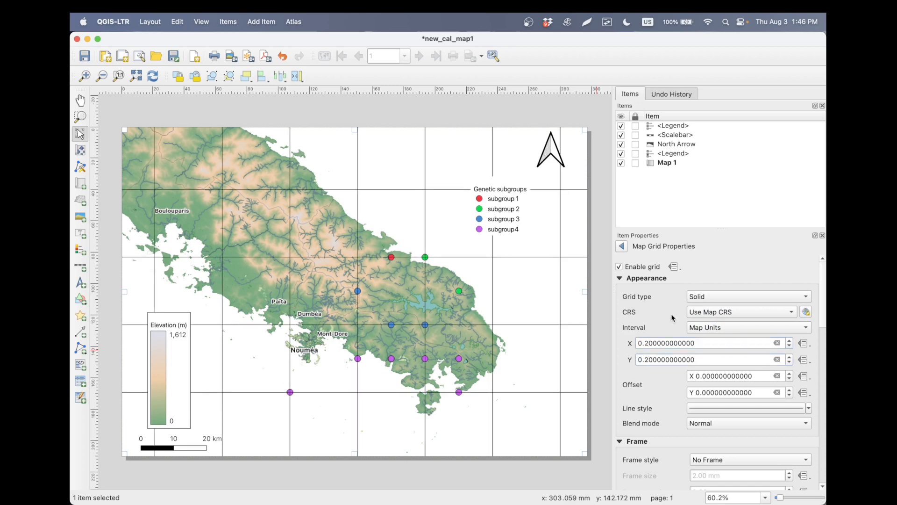
- Check the grid labels on the PowerPoint reference, and turn on drawn coordinates for the QGIS grid in Decimal with Suffix format
key(super+Tab)
key(super+Tab)
key(super+Tab)
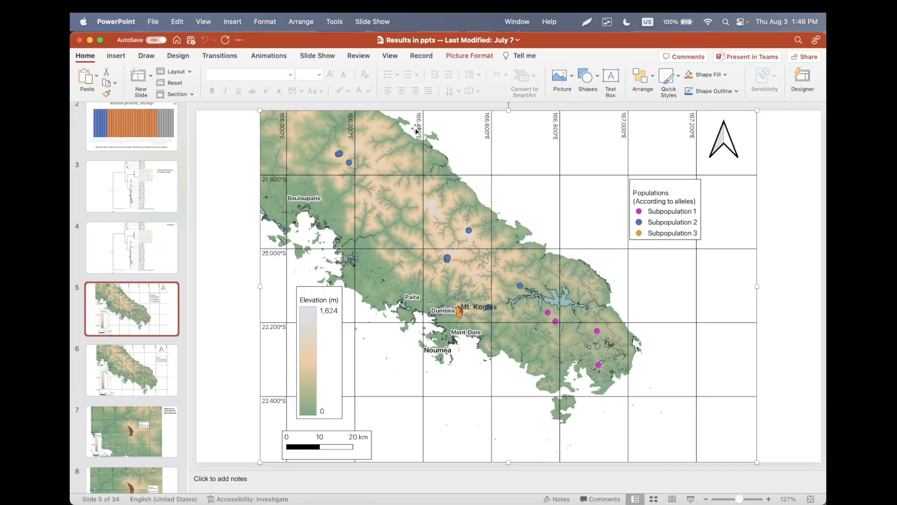
key(super+Tab)
scroll(637, 299, down, 10)
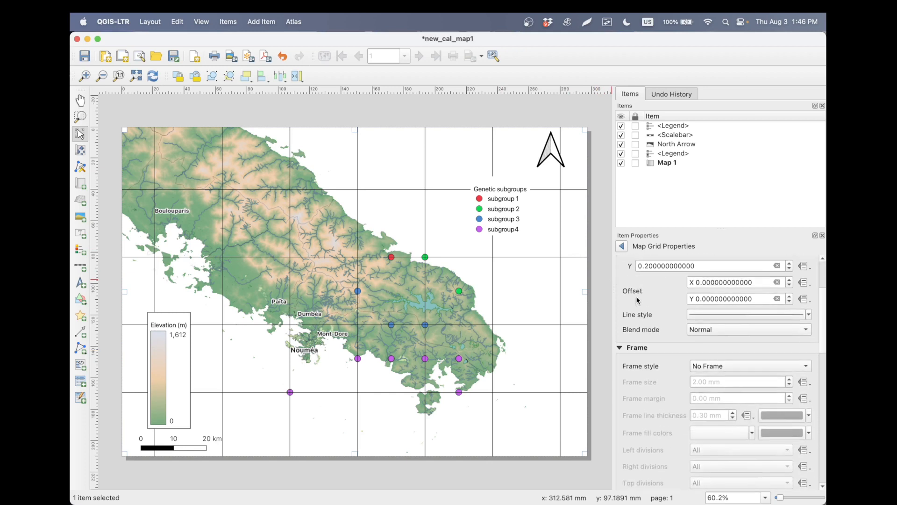
scroll(636, 297, down, 8)
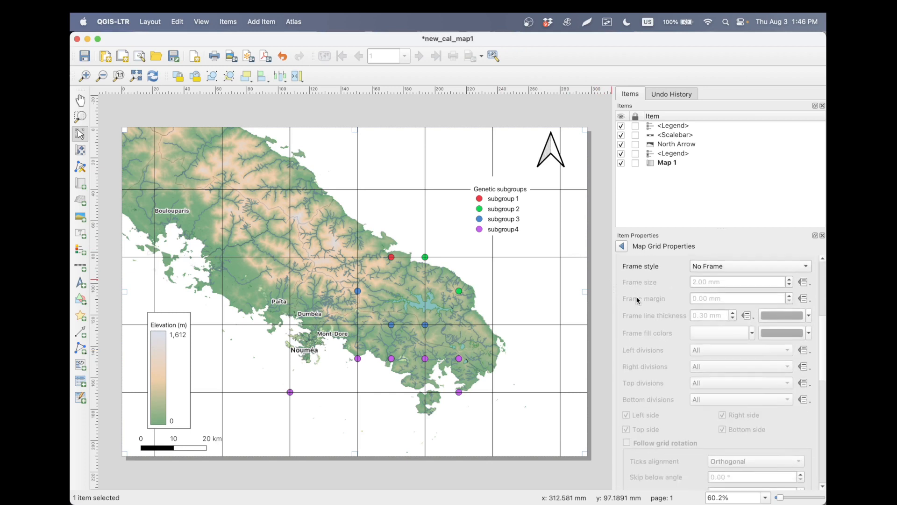
click(630, 341)
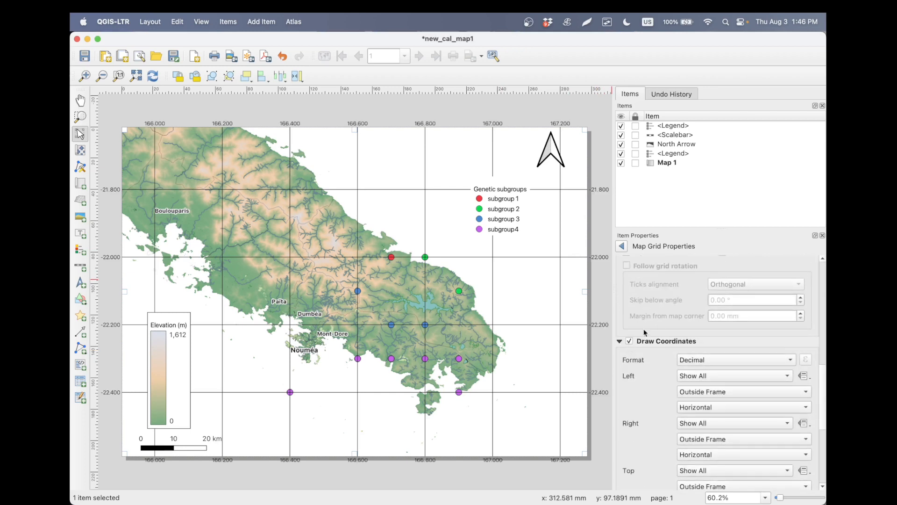
scroll(661, 326, down, 3)
click(692, 306)
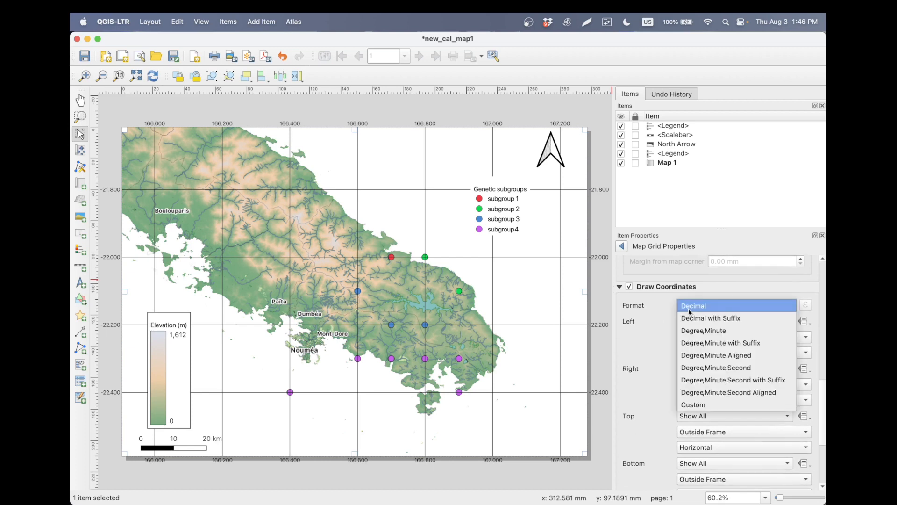
click(695, 315)
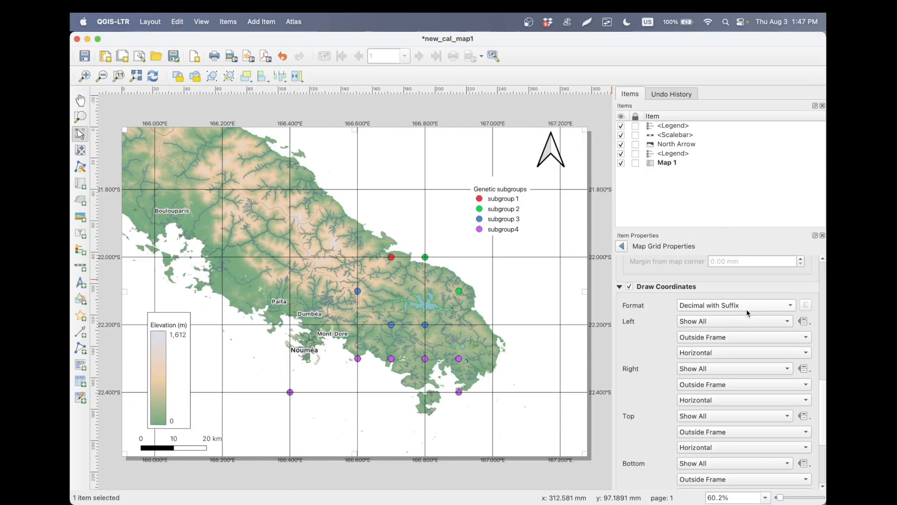
- Disable the grid coordinates on the bottom and right sides of the map
scroll(697, 327, down, 3)
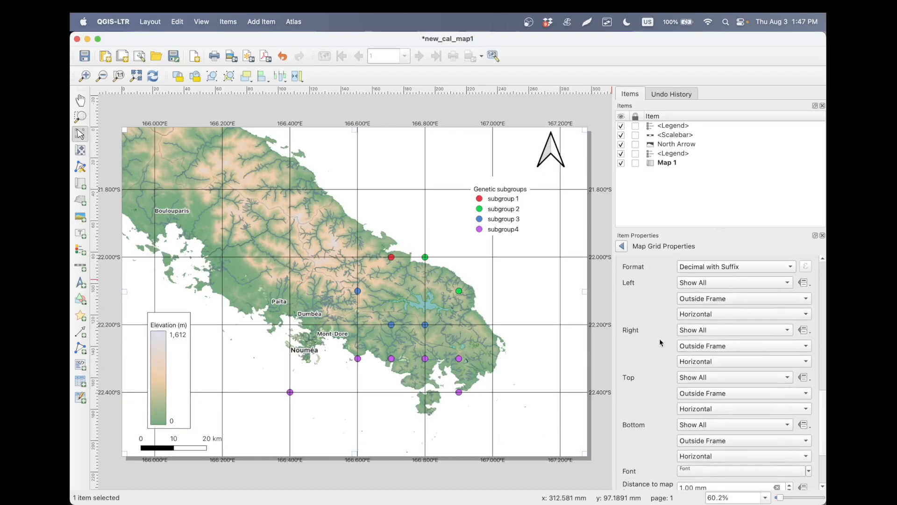
click(691, 424)
click(704, 463)
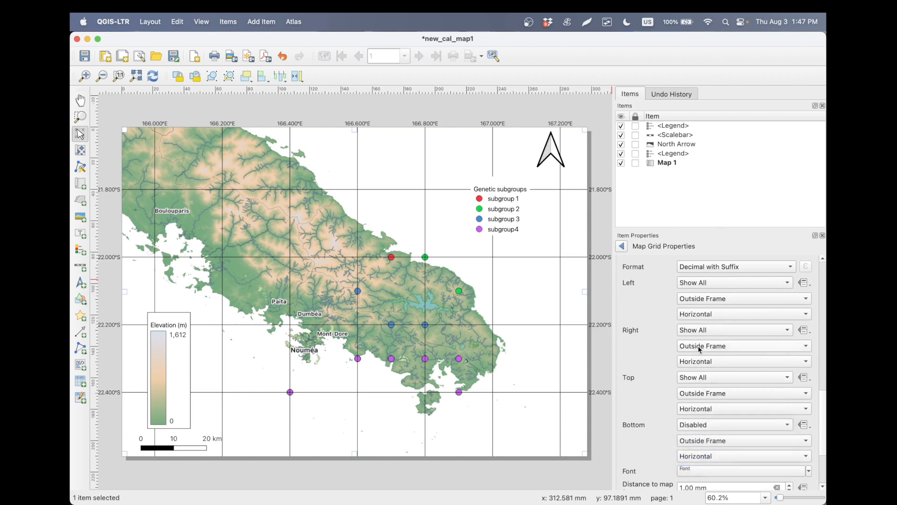
click(697, 330)
click(701, 369)
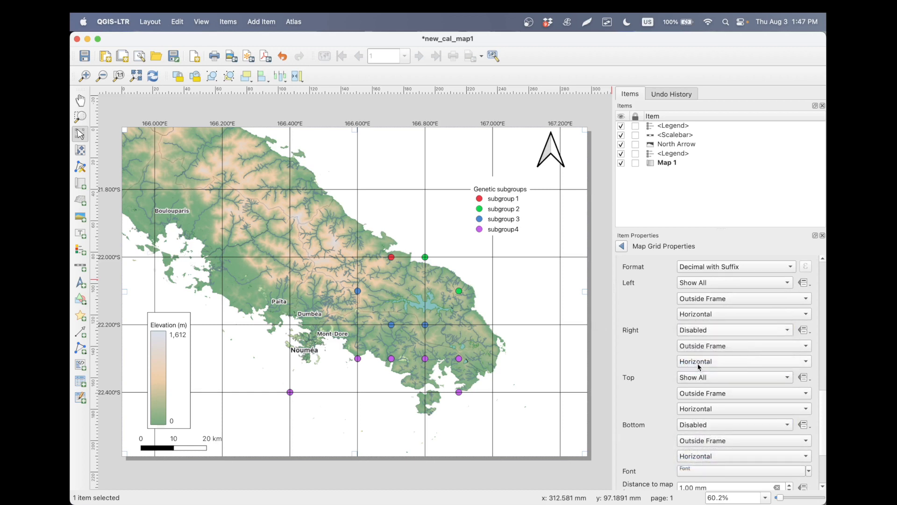
- Place the left and top grid coordinates inside the map frame
scroll(669, 324, up, 1)
click(696, 307)
click(703, 303)
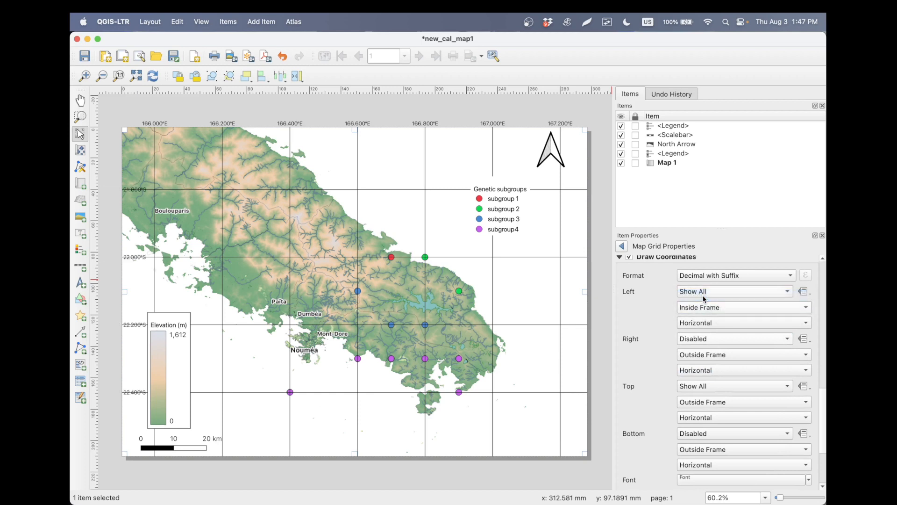
click(706, 397)
click(713, 393)
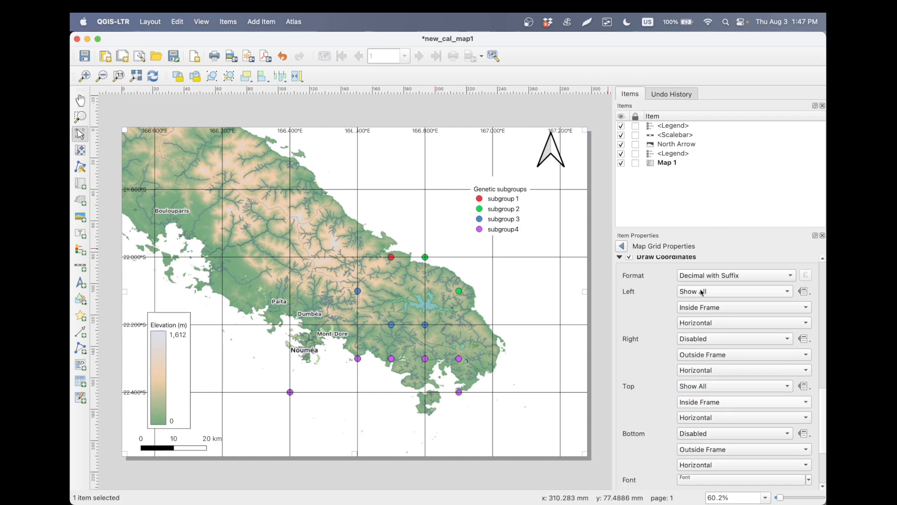
- Try Vertical Ascending orientation for the left grid coordinates, compare it with the PowerPoint reference, and set it back to Horizontal
click(709, 323)
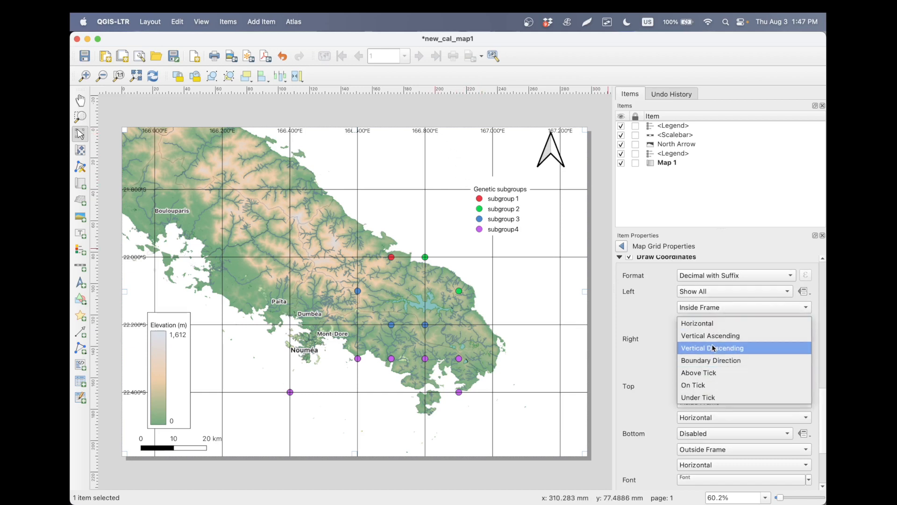
click(712, 336)
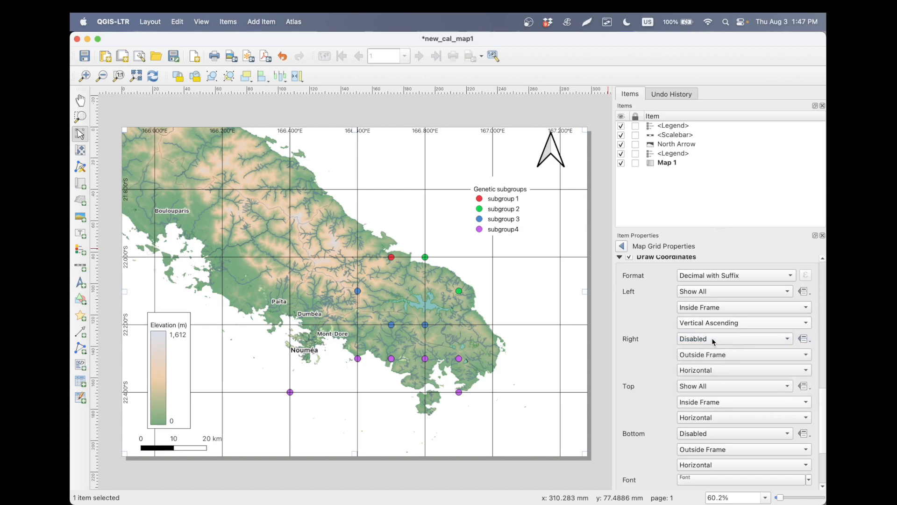
key(super+Tab)
key(super+Tab)
click(714, 326)
click(718, 312)
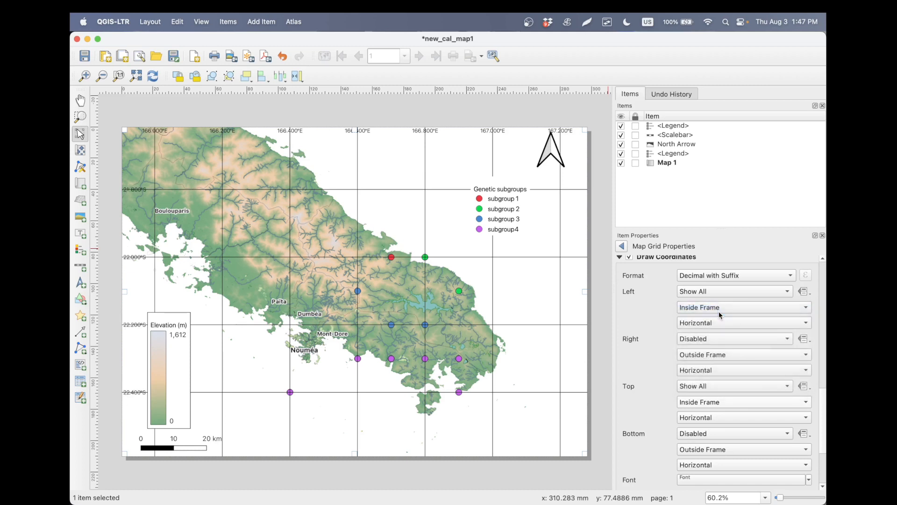
- Set the left grid coordinates to Under Tick, keeping their placement at Inside Frame
click(724, 309)
click(724, 309)
click(721, 326)
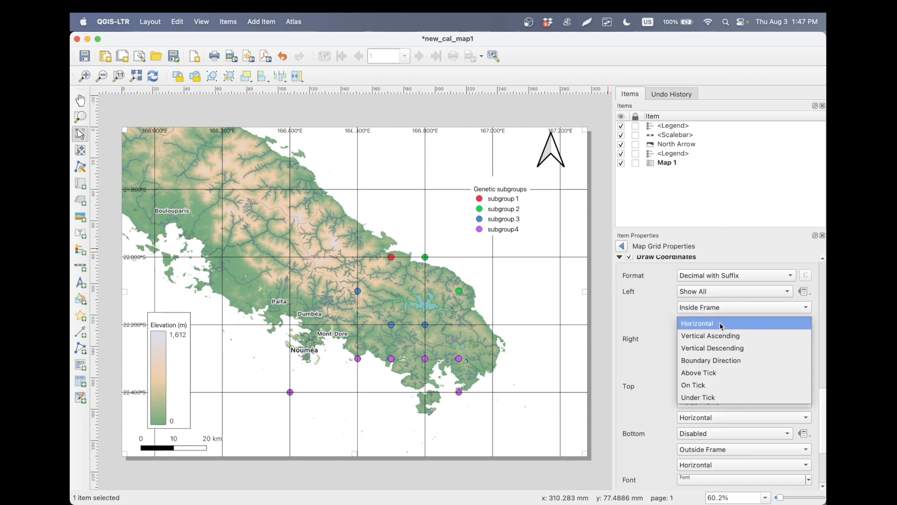
click(708, 398)
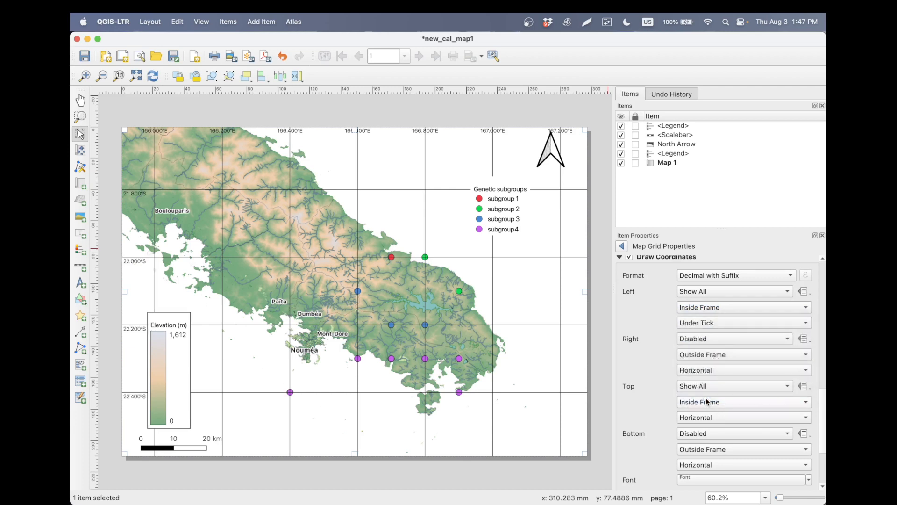
- Try Vertical Ascending for the top grid coordinates, and settle on the Above Tick orientation
scroll(655, 404, down, 2)
scroll(656, 405, down, 1)
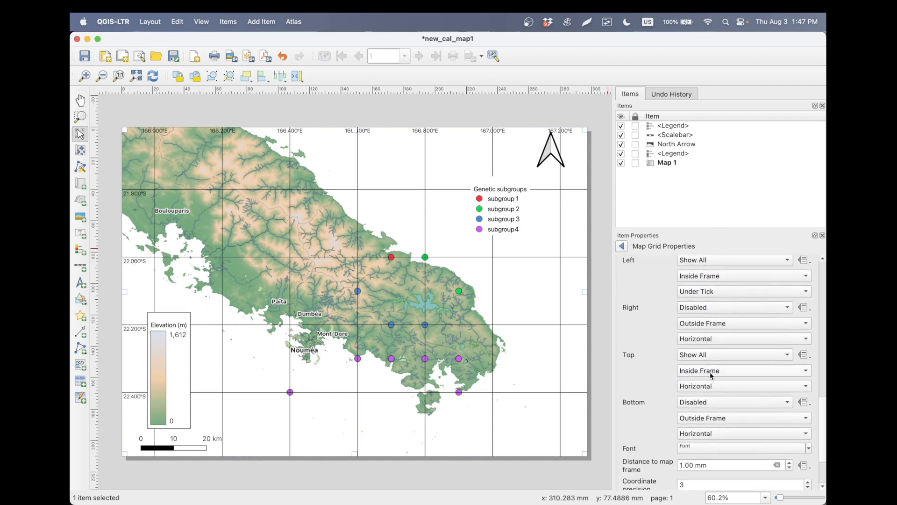
click(710, 386)
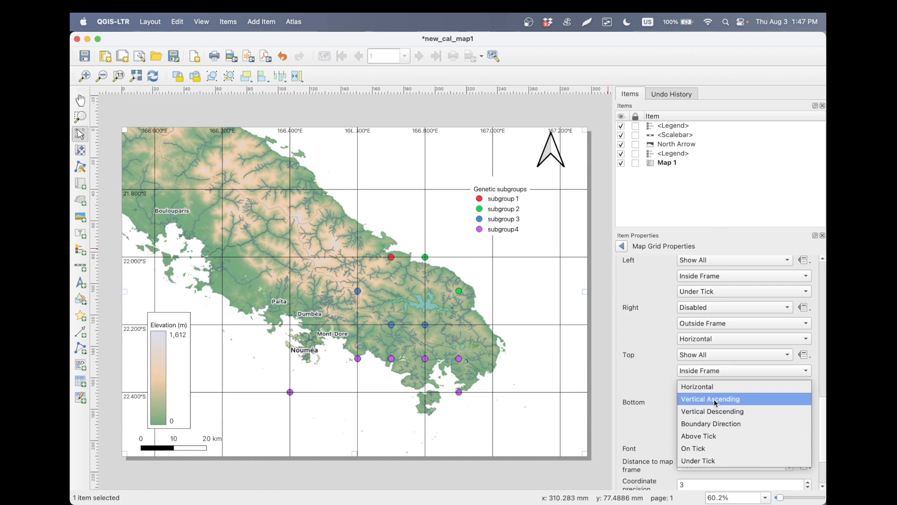
click(715, 400)
click(715, 386)
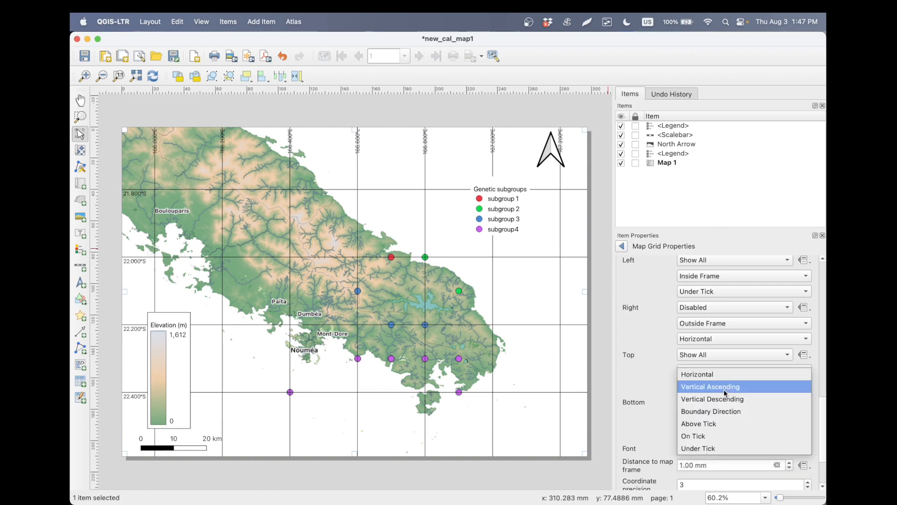
click(726, 425)
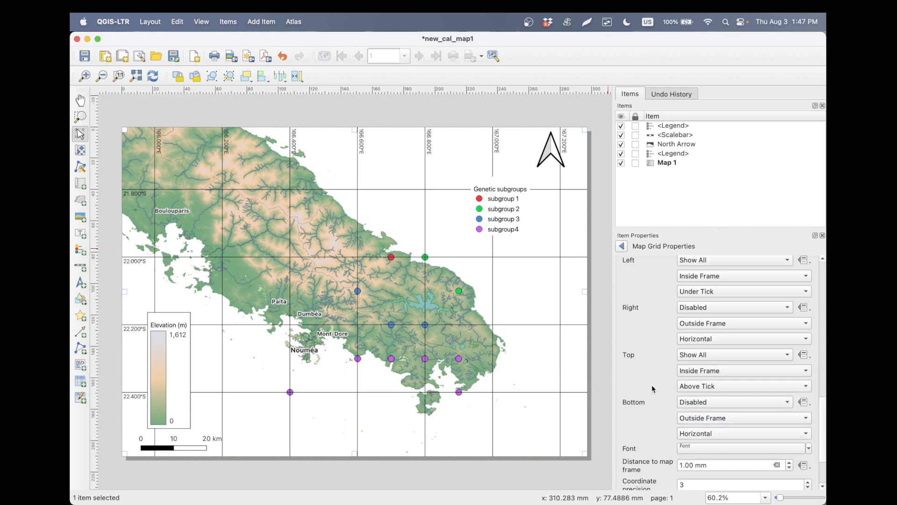
- Add a frame around the Genetic subgroups legend and reselect the map
click(501, 208)
scroll(649, 346, down, 10)
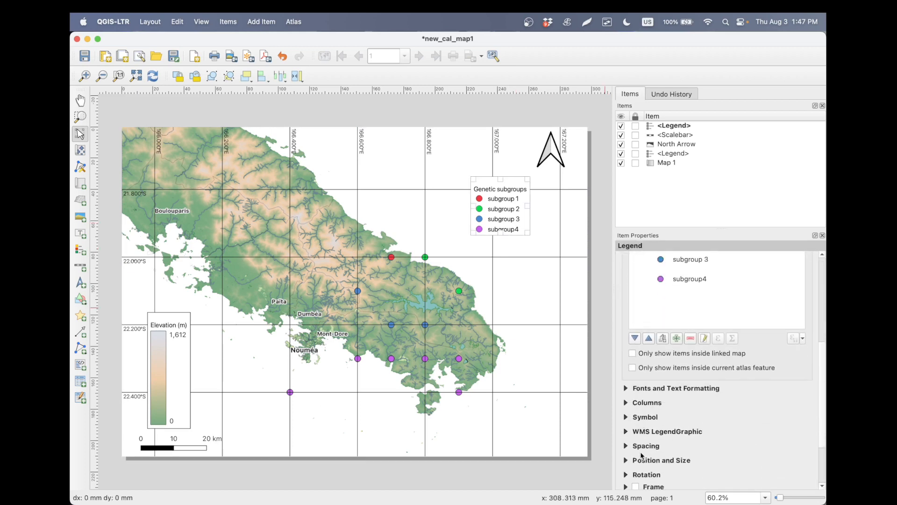
click(551, 315)
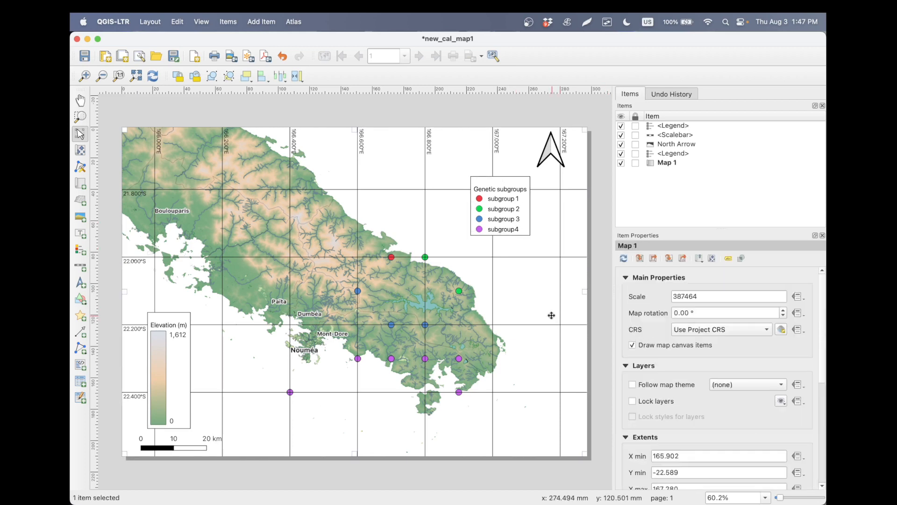
key(super+Tab)
key(super+Tab)
key(super+Tab)
key(super+Tab)
- Export the layout as a PDF named new_cal_map1_done into the Tutorial for QGIS folder on the Desktop
click(150, 22)
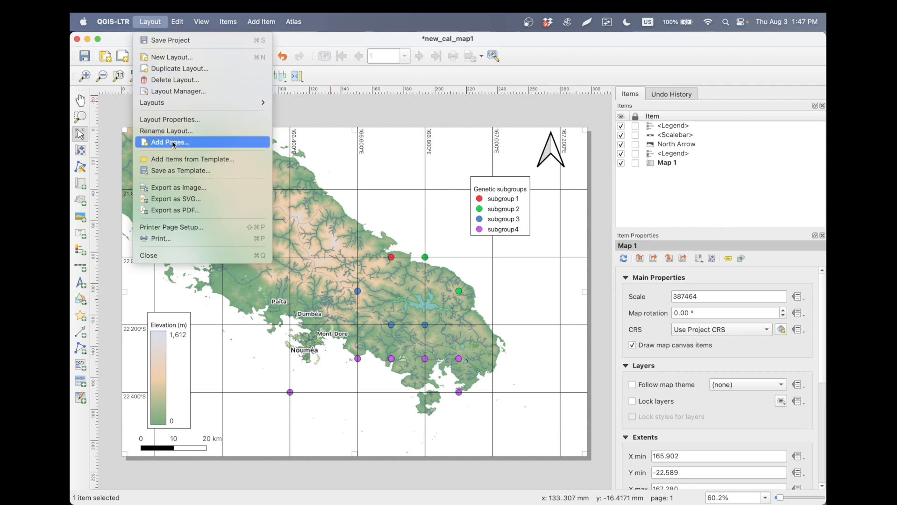
click(181, 210)
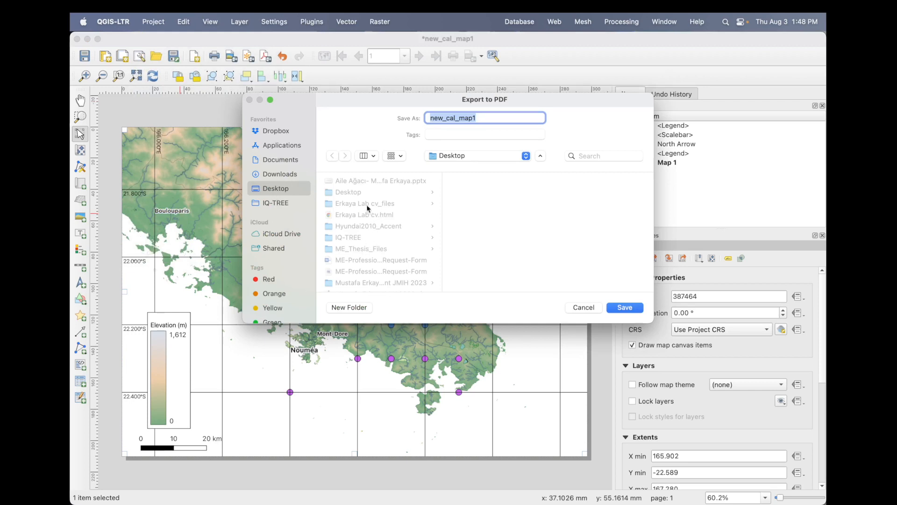
scroll(366, 204, down, 10)
click(366, 264)
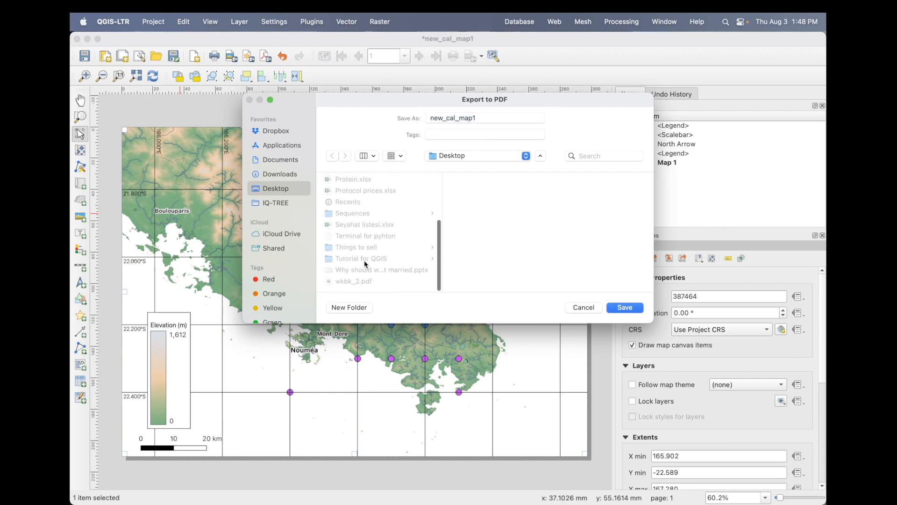
click(508, 120)
text(_done)
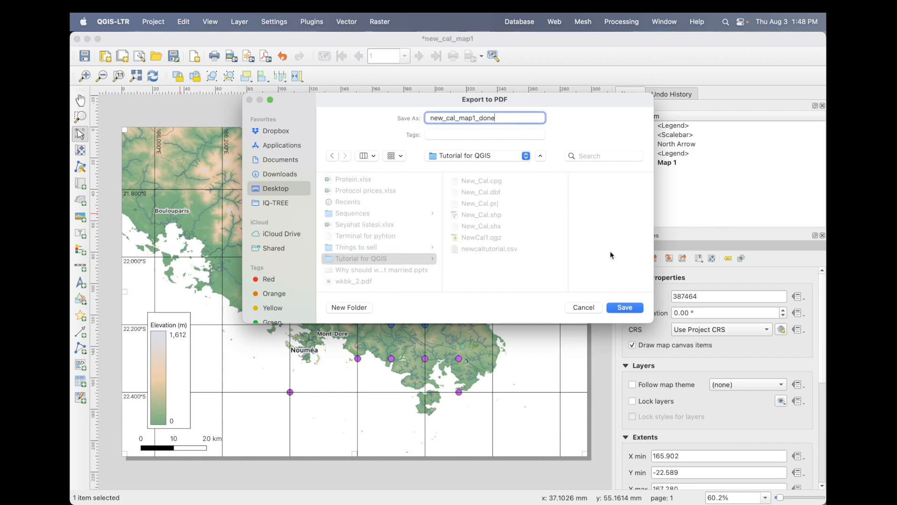
click(627, 310)
click(552, 442)
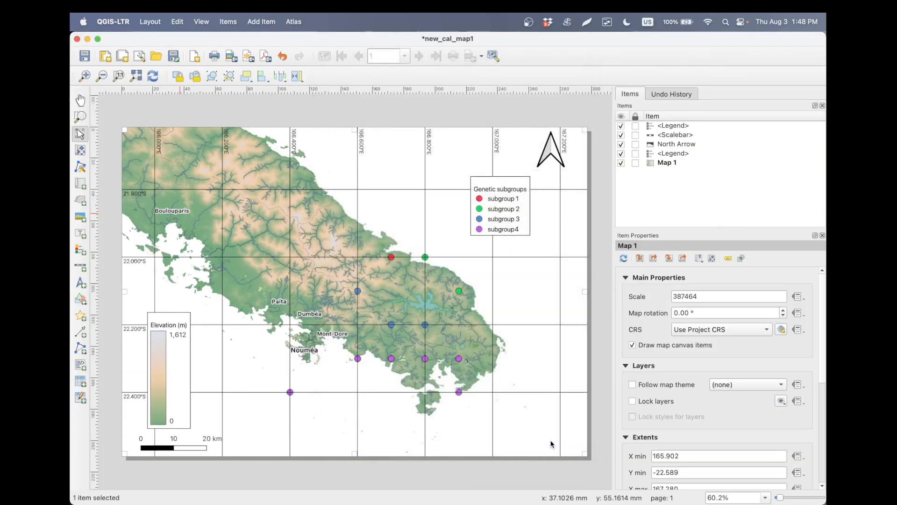
- Switch to Finder, open new_cal_map1_done.pdf from the Desktop's Tutorial for QGIS folder, and look over the exported map
click(129, 494)
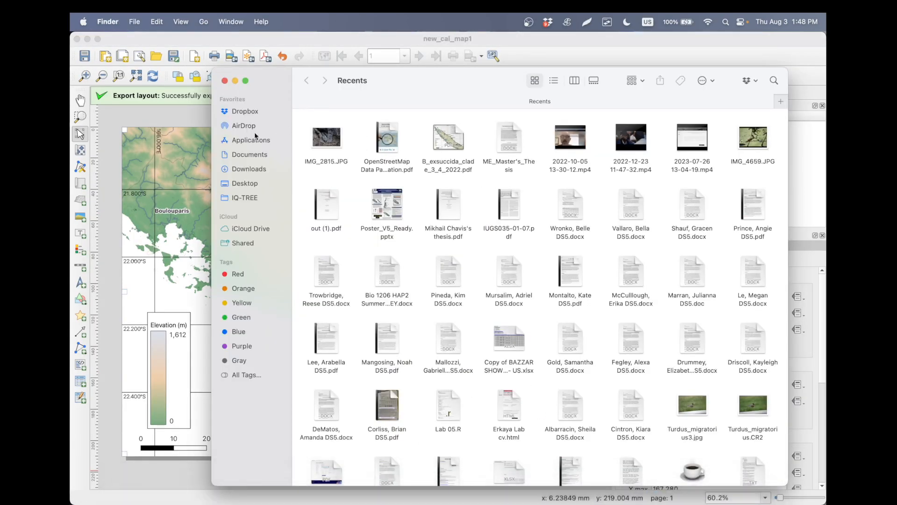
click(251, 185)
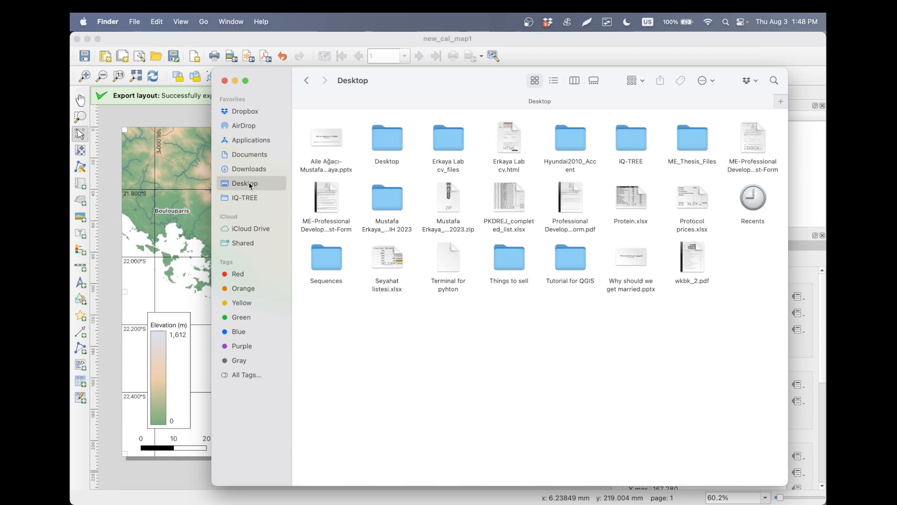
double_click(574, 259)
double_click(609, 135)
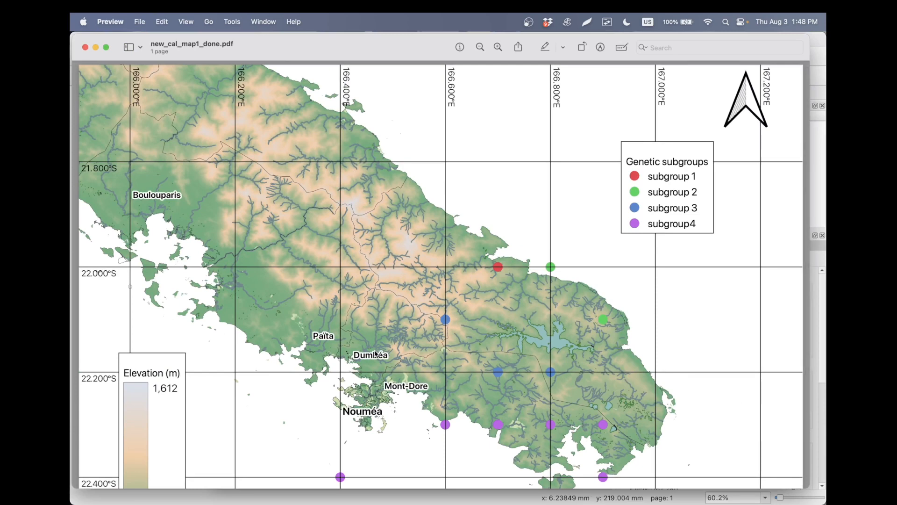
scroll(376, 354, down, 5)
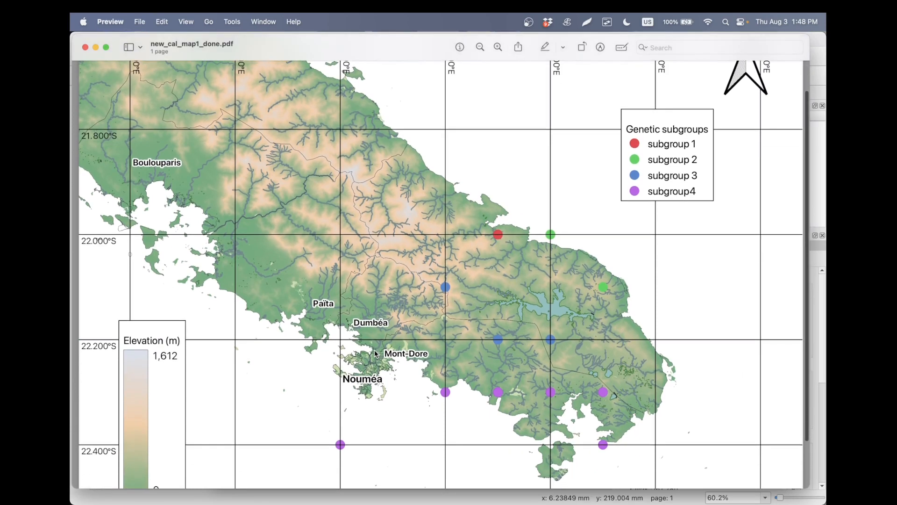